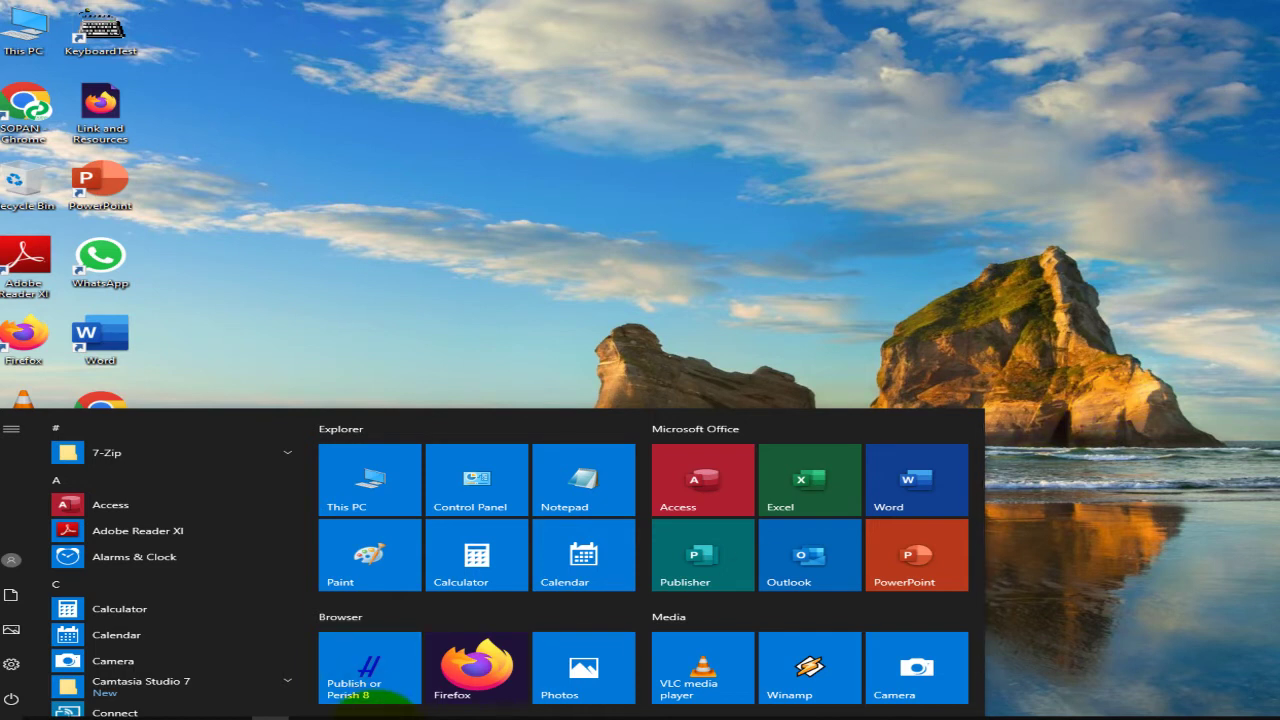
- Switch to the Publish or Perish page in Chrome and read the description of how the software retrieves and analyzes academic citations
left_click(378, 696)
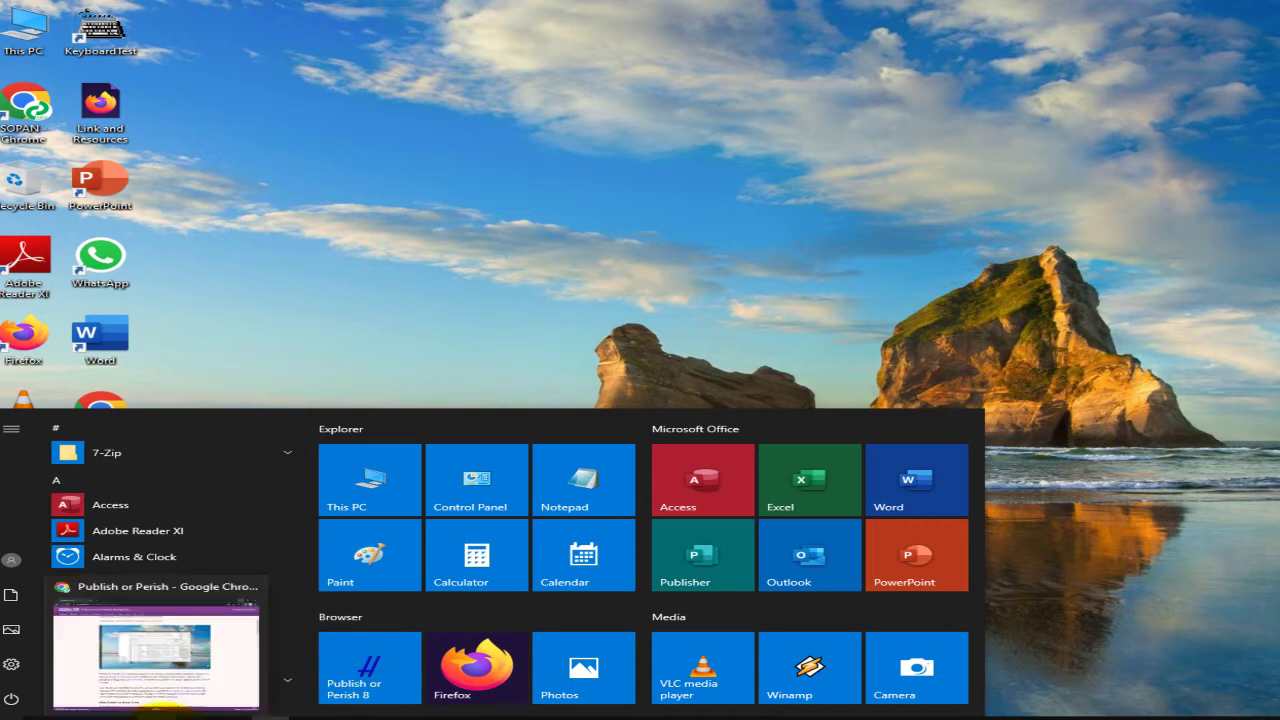
left_click(178, 712)
scroll(500, 530, "down", 2)
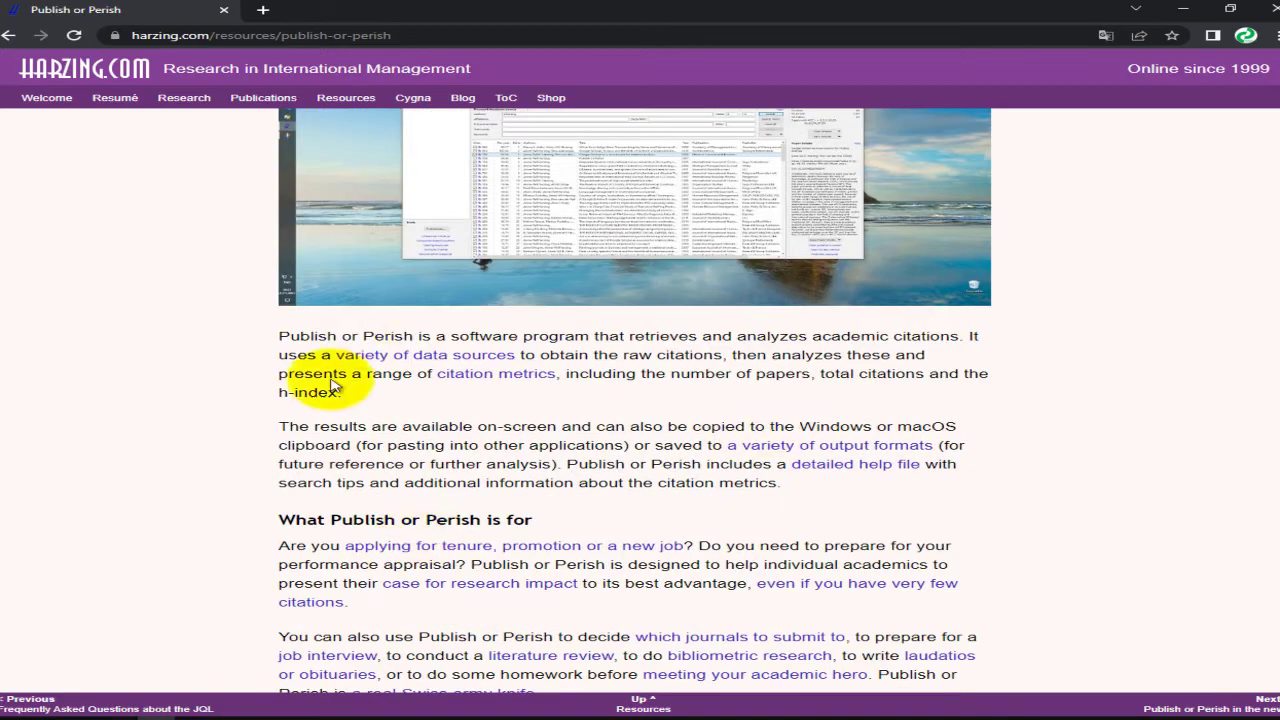
scroll(350, 397, "down", 1)
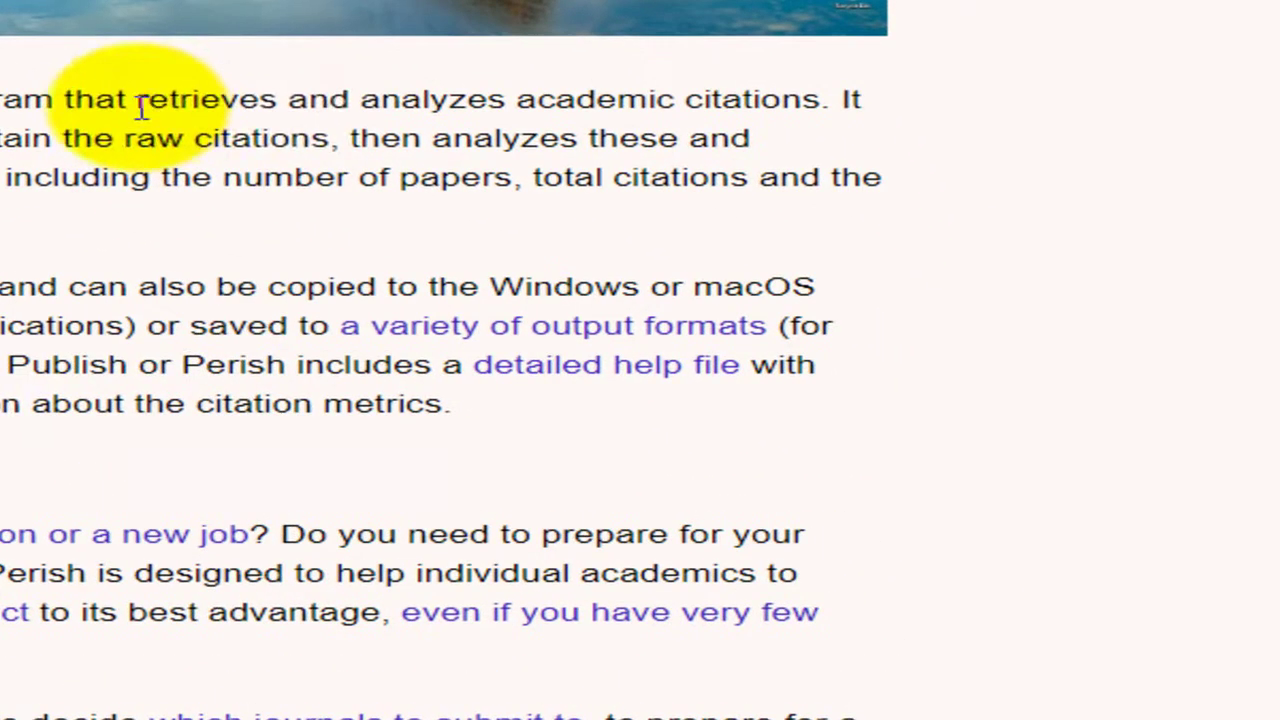
left_click_drag(629, 264, 677, 261)
left_click_drag(237, 92, 512, 100)
left_click(340, 105)
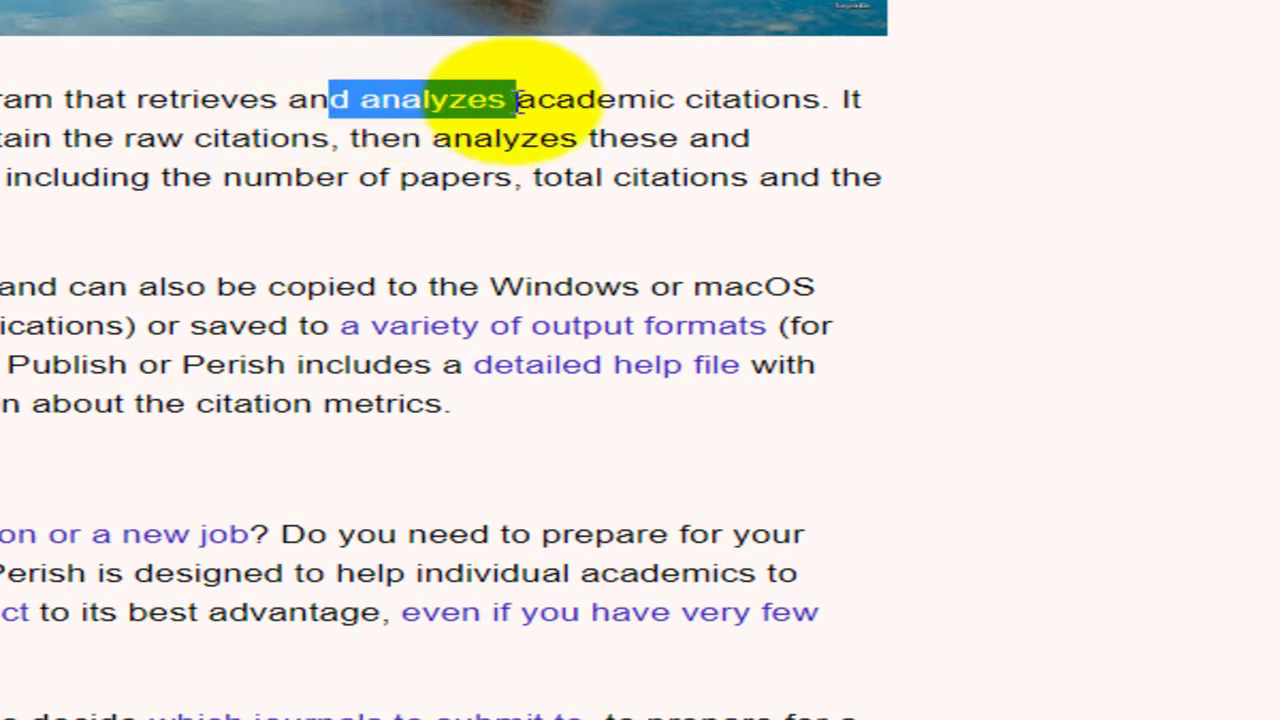
left_click_drag(821, 100, 537, 100)
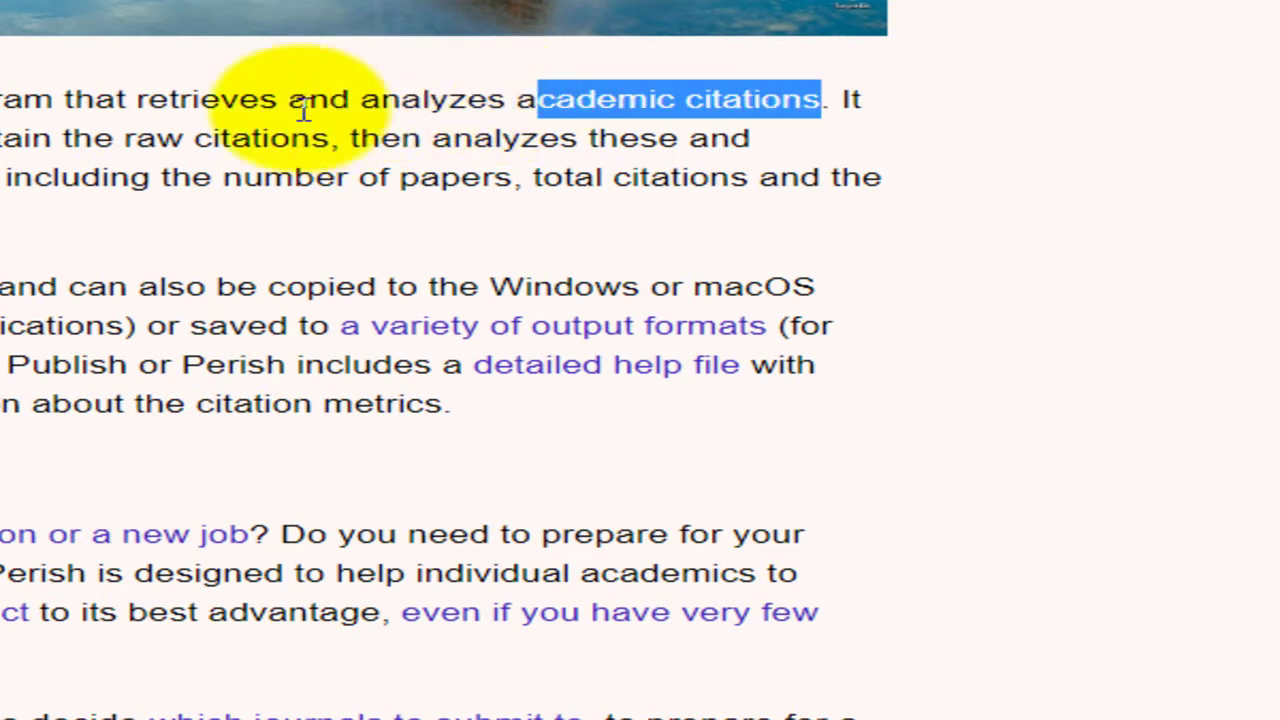
left_click(4, 108)
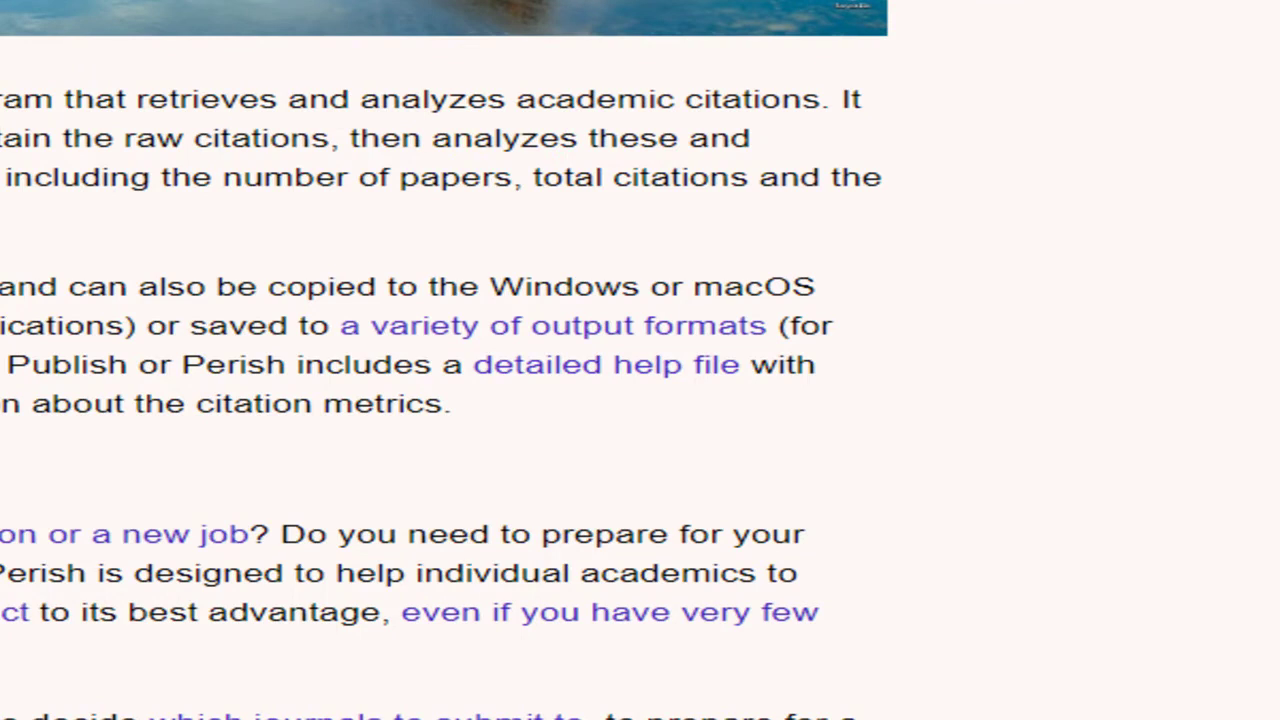
left_click_drag(39, 107, 137, 109)
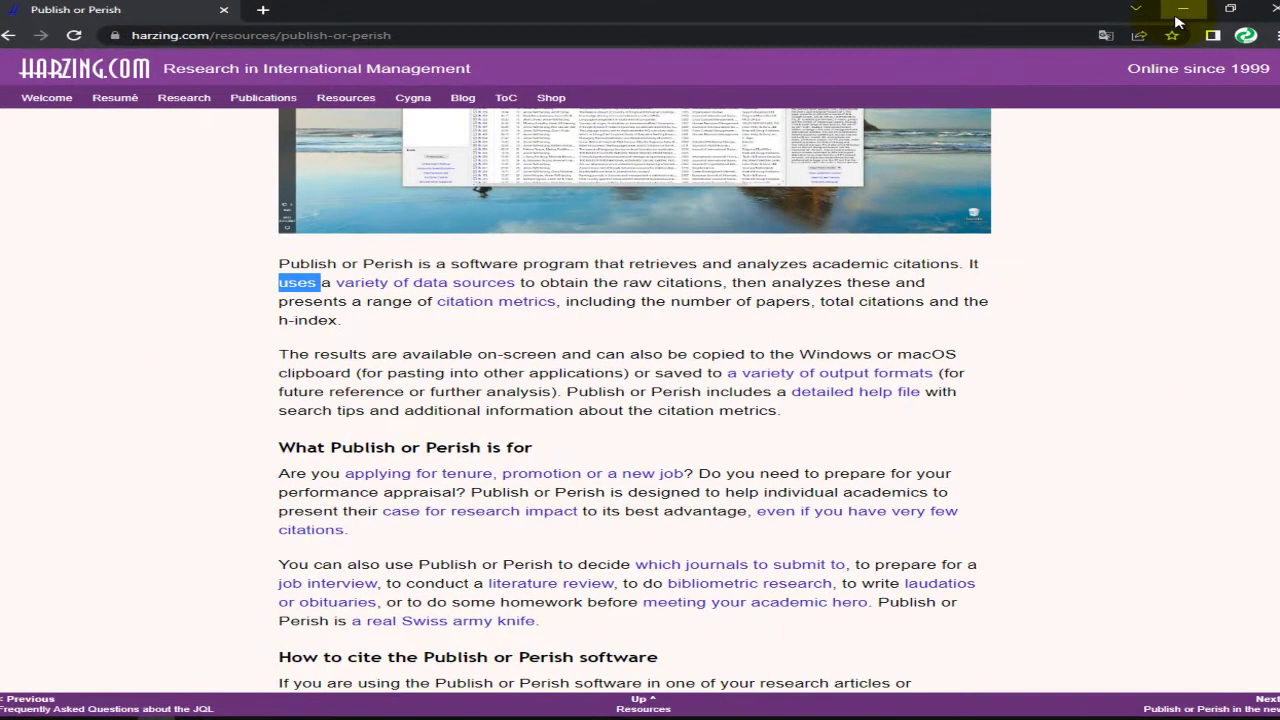
- Minimize the browser and launch Publish or Perish 8
left_click(1178, 22)
key("super")
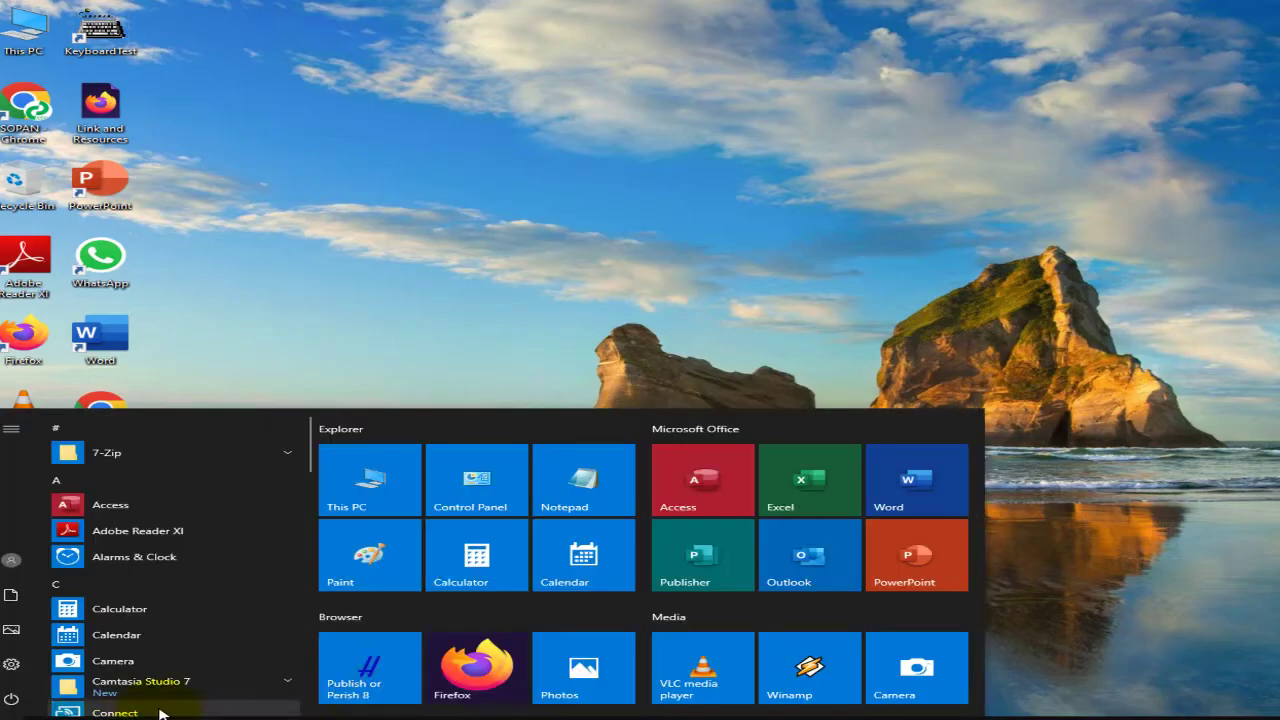
left_click(370, 678)
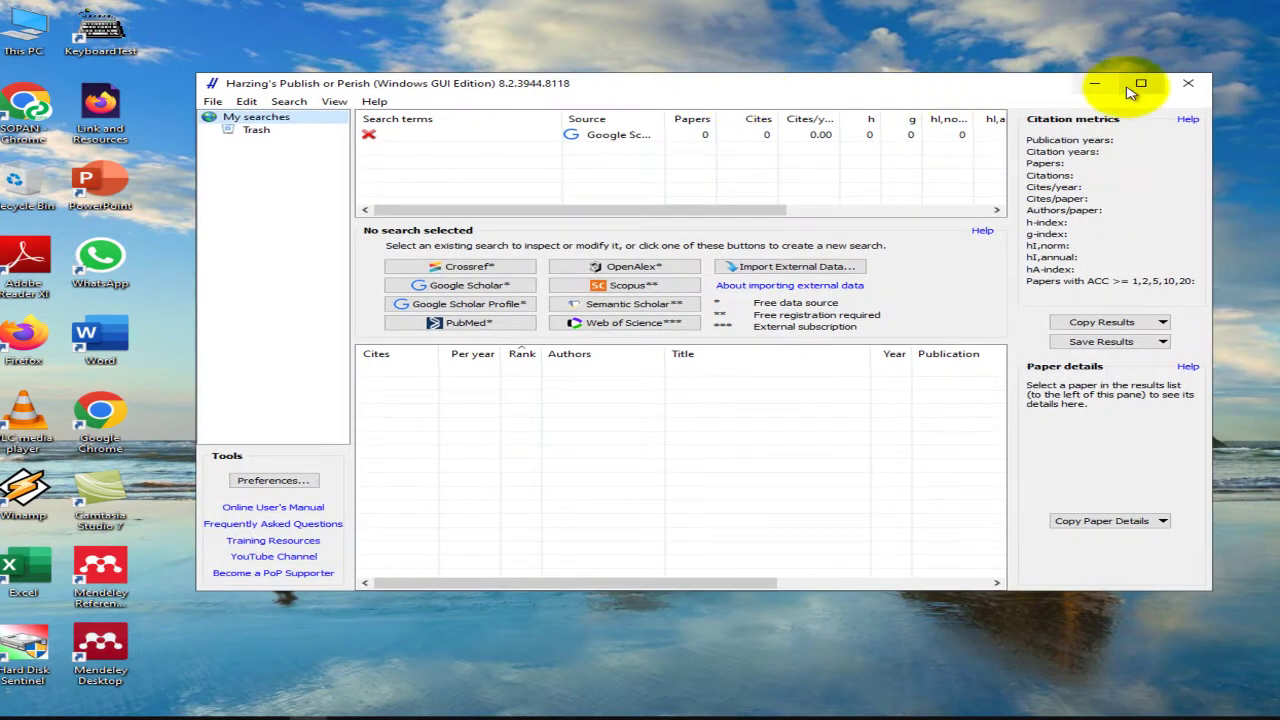
left_click(1174, 78)
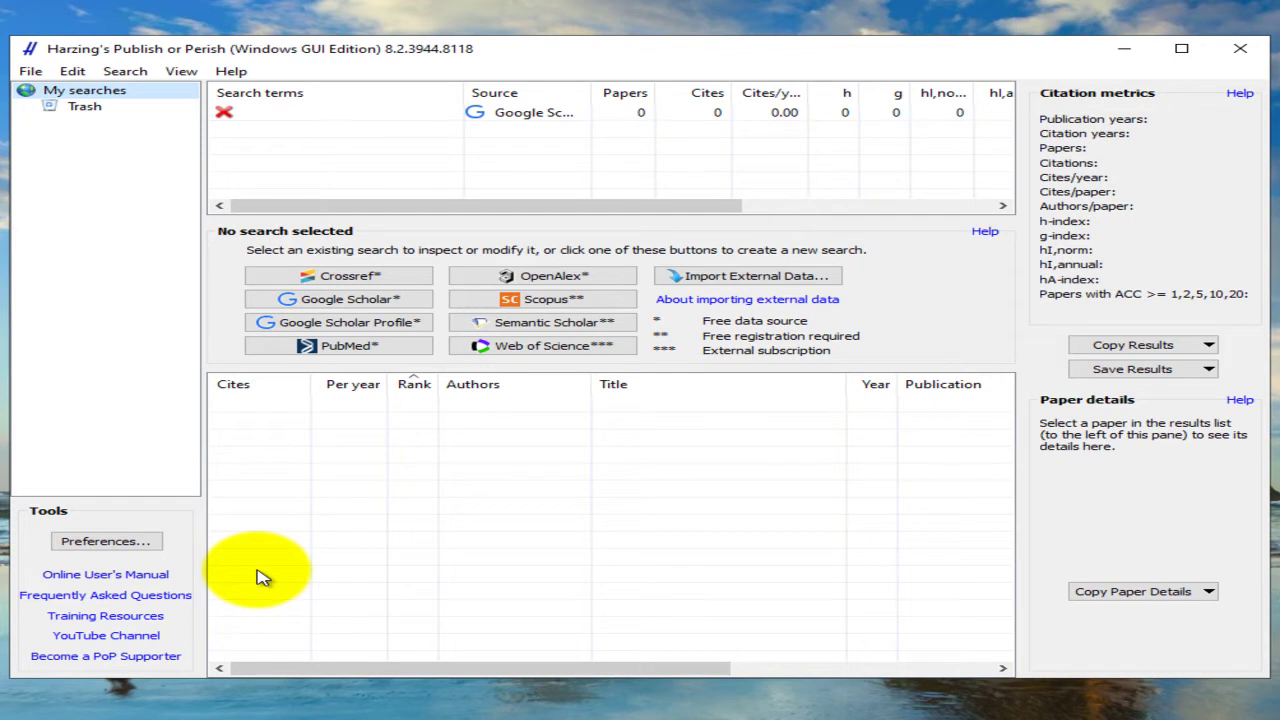
left_click_drag(663, 206, 595, 270)
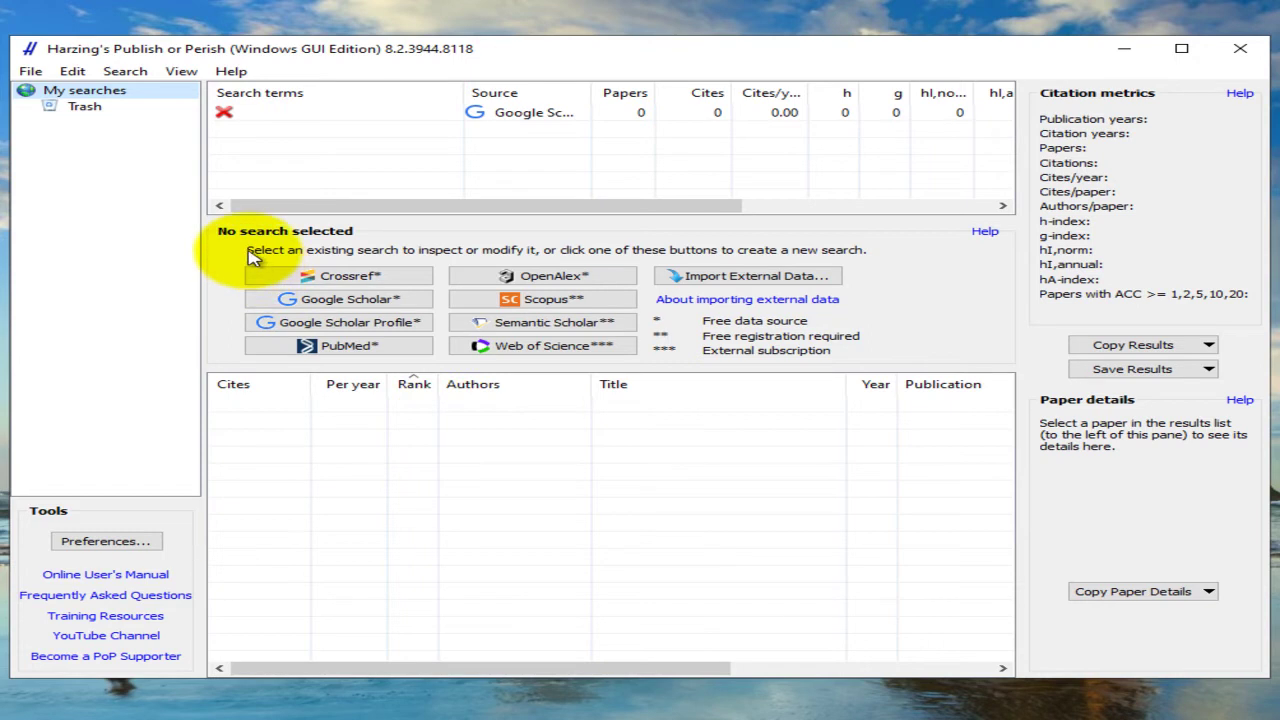
- Create a new Google Scholar search and enter "Inovasi Pembeajaran" as the title words
left_click(398, 302)
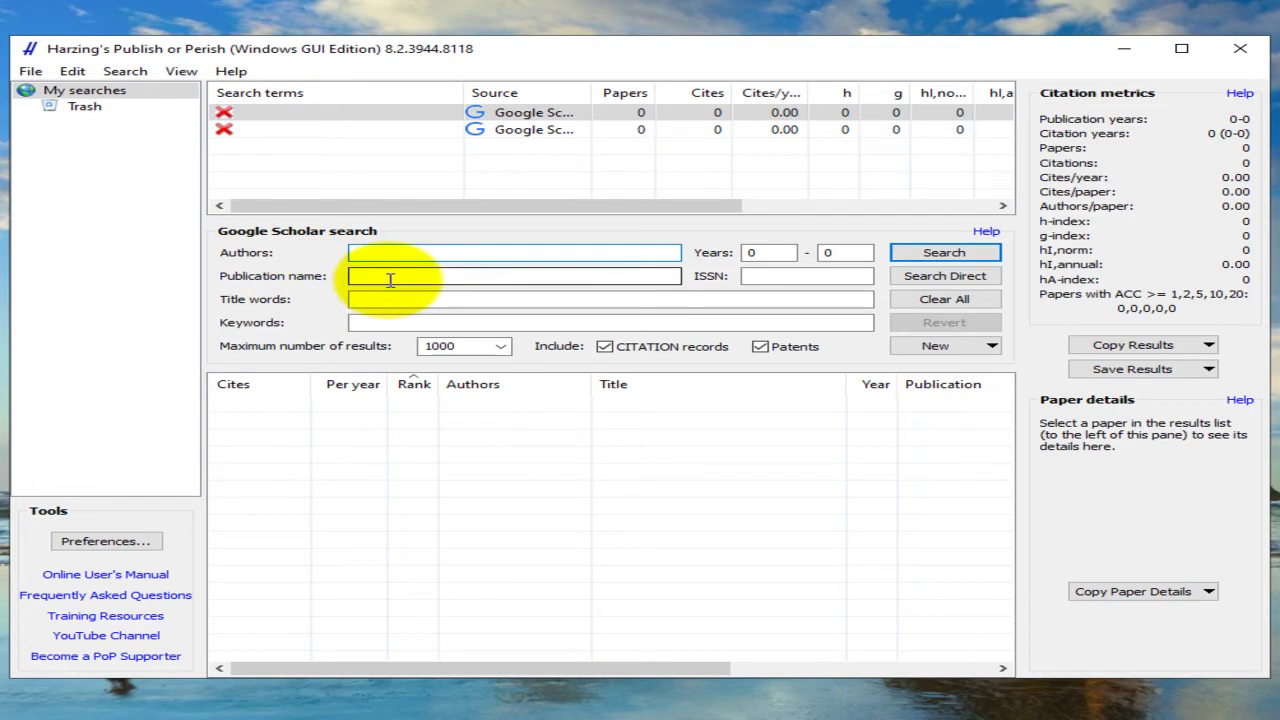
left_click(471, 277)
left_click(440, 300)
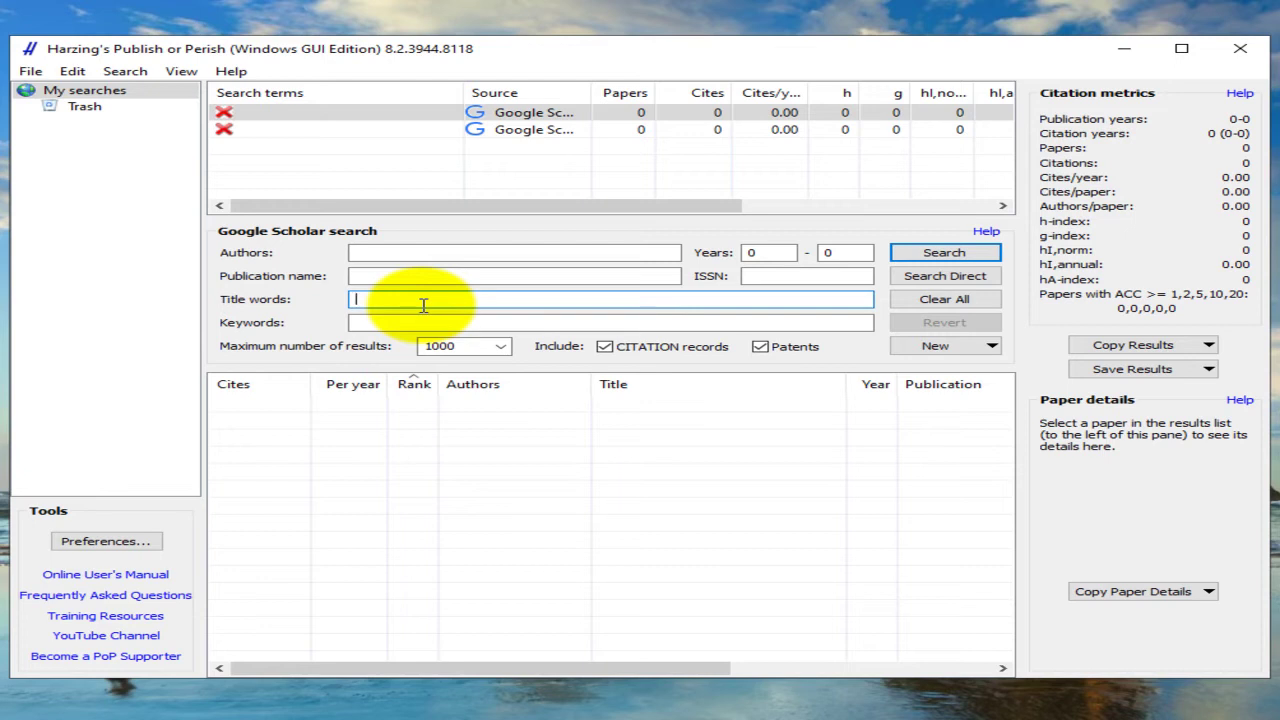
left_click(360, 321)
left_click(380, 298)
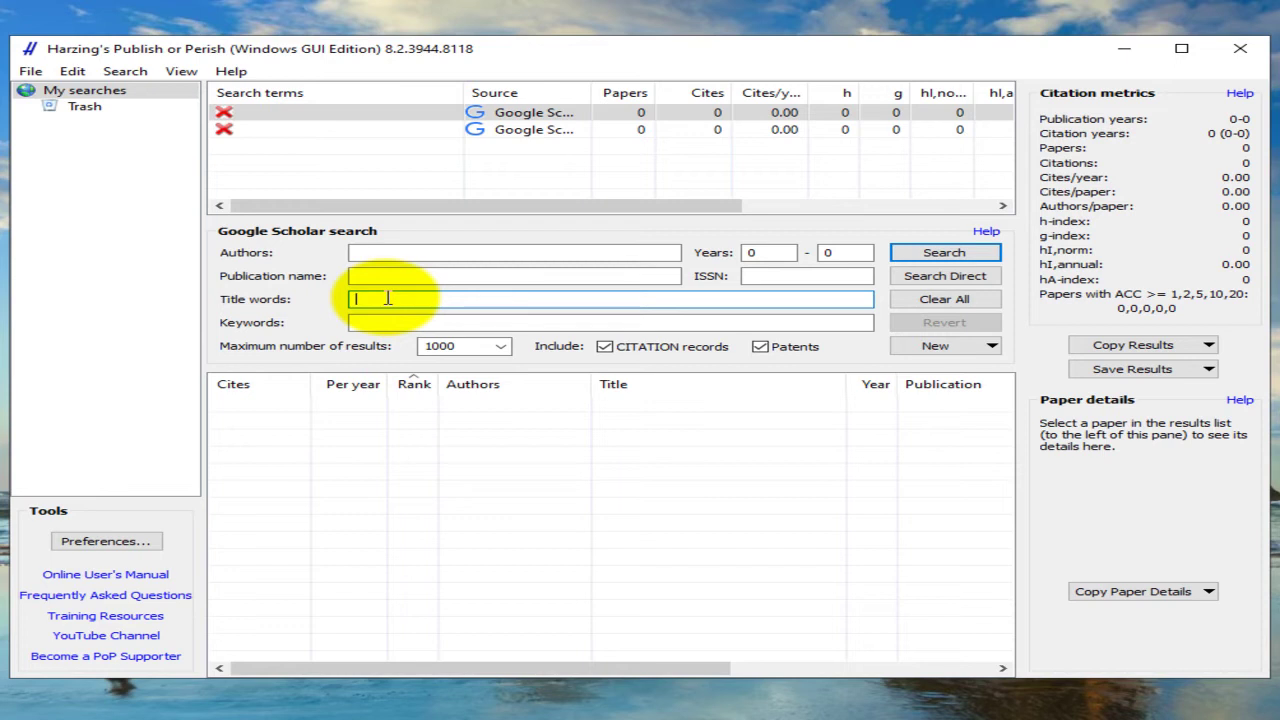
type("Inova")
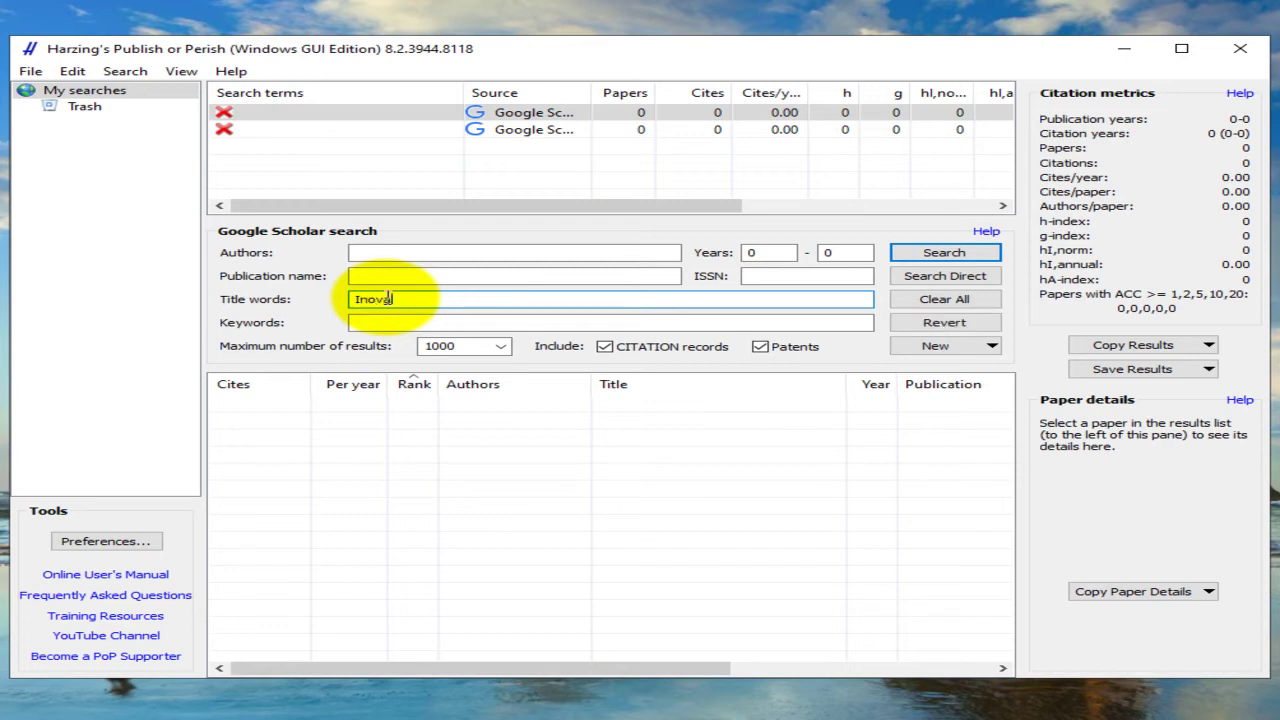
type("si Pembelajaran")
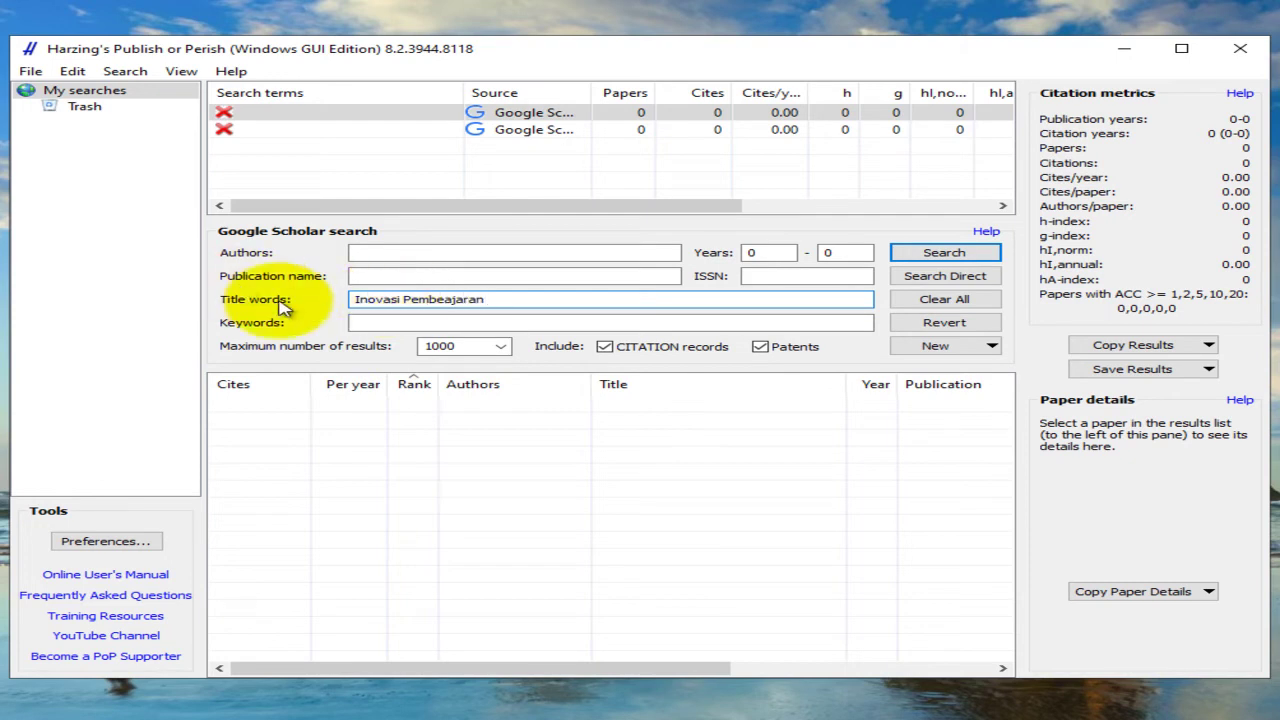
- Run the title search and correct the title words to "Inovasi Pembelajaran"
left_click_drag(510, 298, 352, 303)
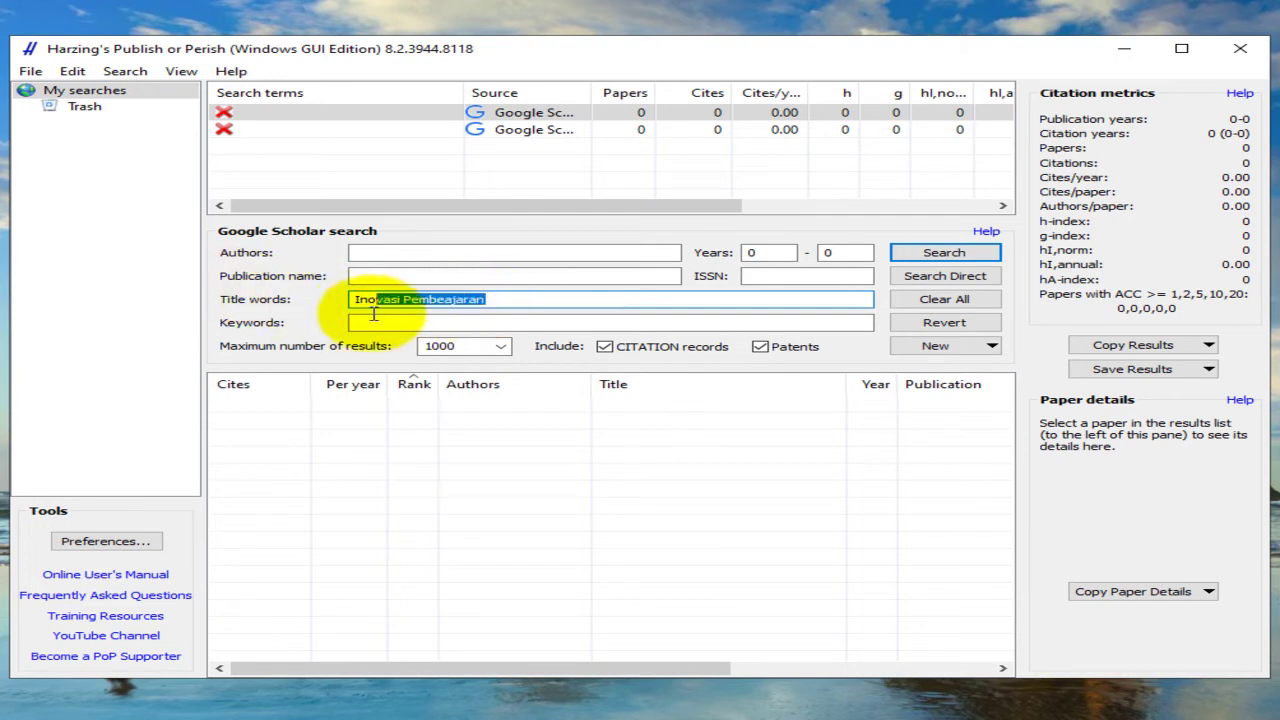
left_click(384, 296)
left_click(386, 297)
left_click(554, 298)
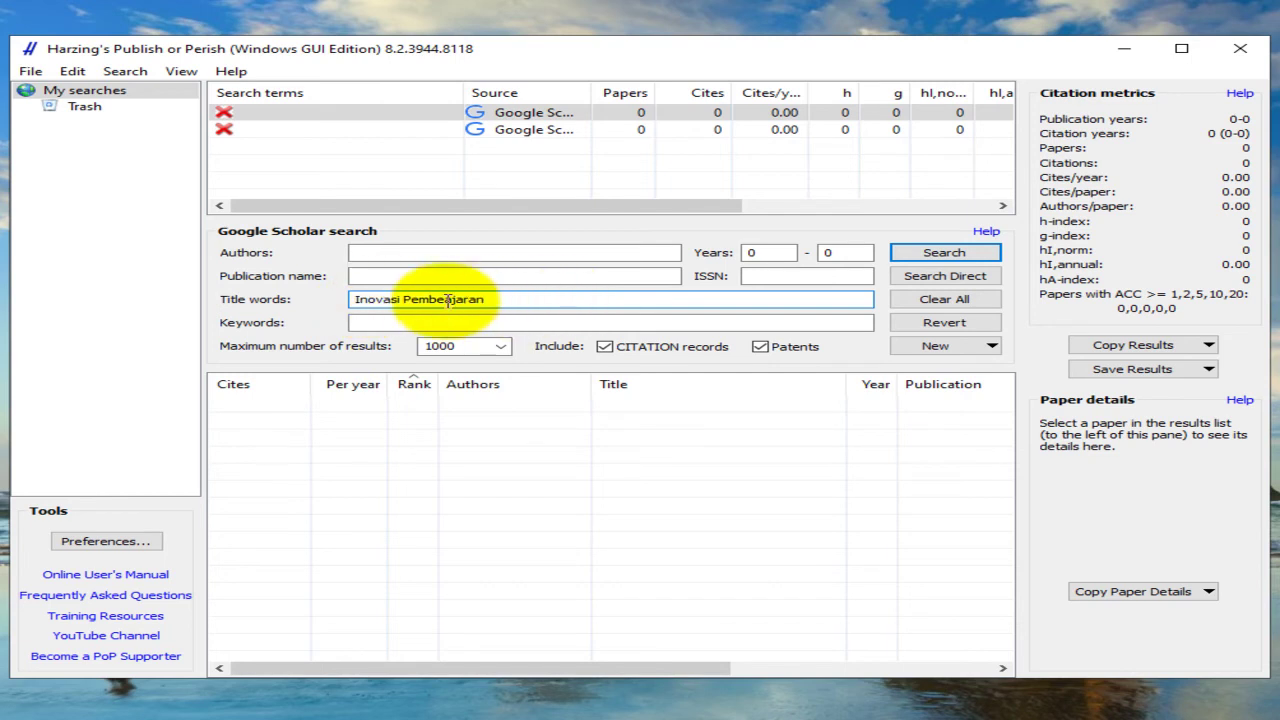
key("Return")
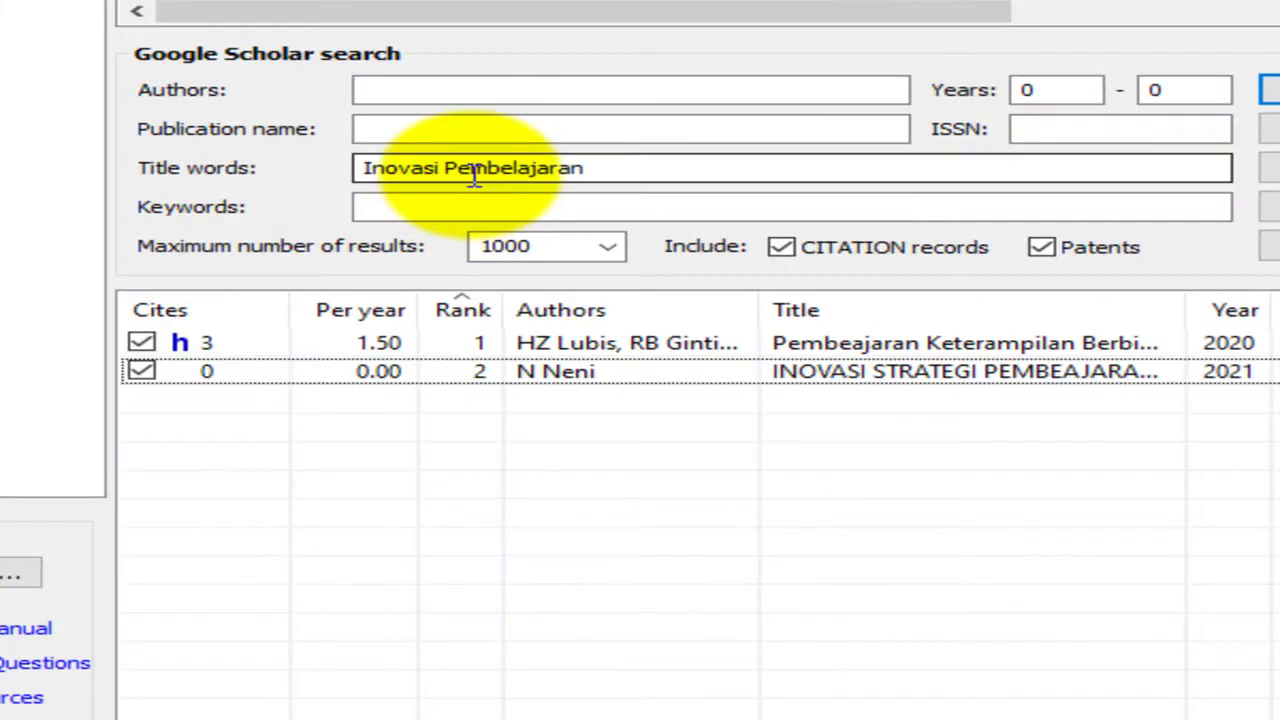
left_click(474, 172)
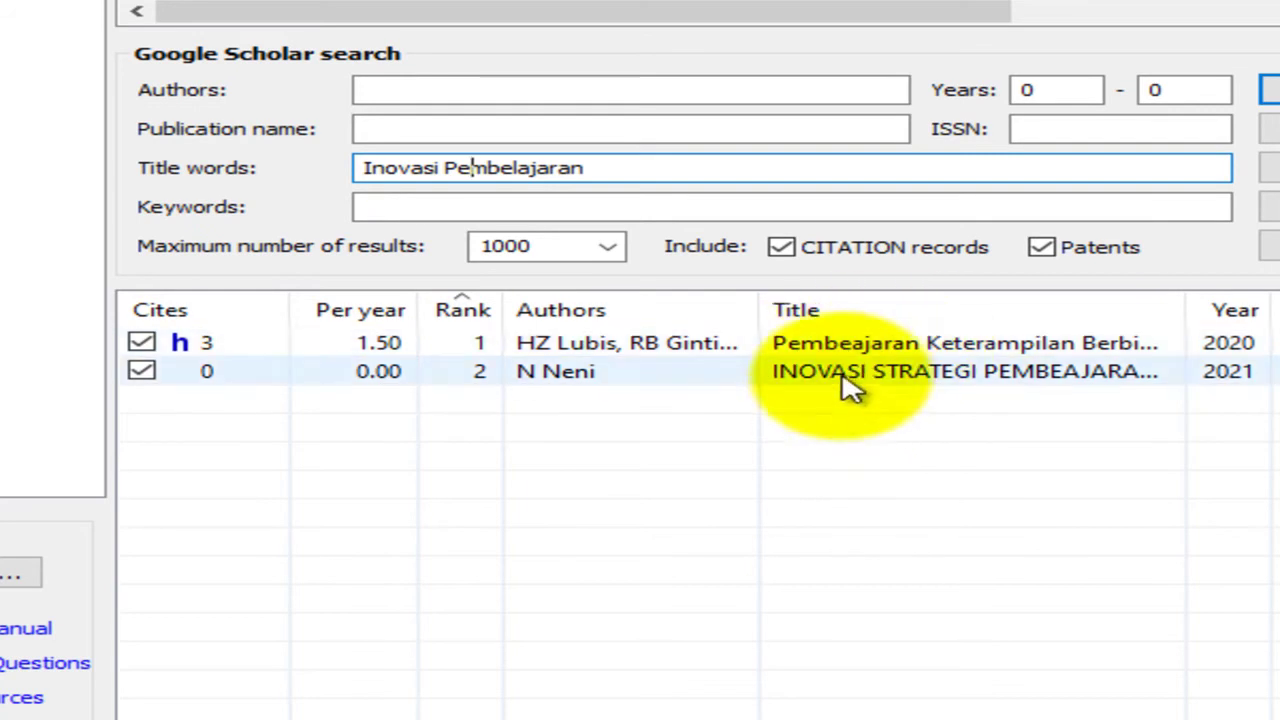
left_click(666, 174)
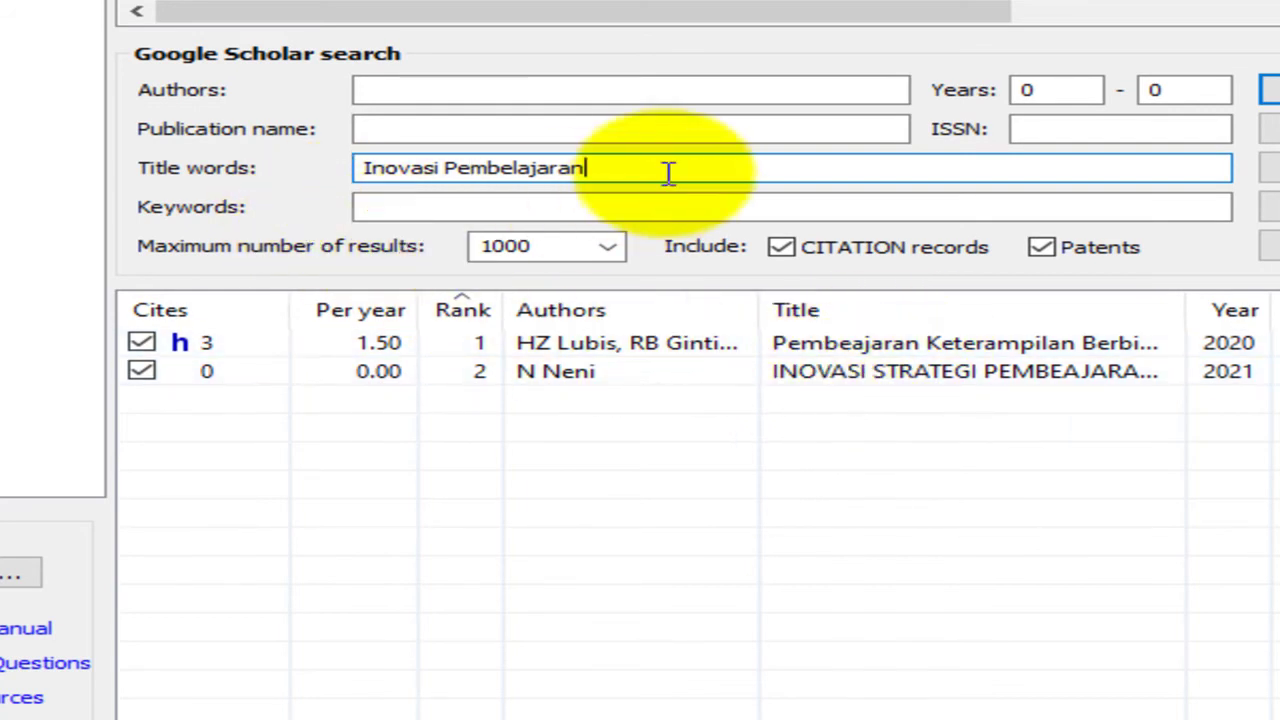
- Set the publication year range of the search to 2018–2022
left_click_drag(1049, 97, 1012, 95)
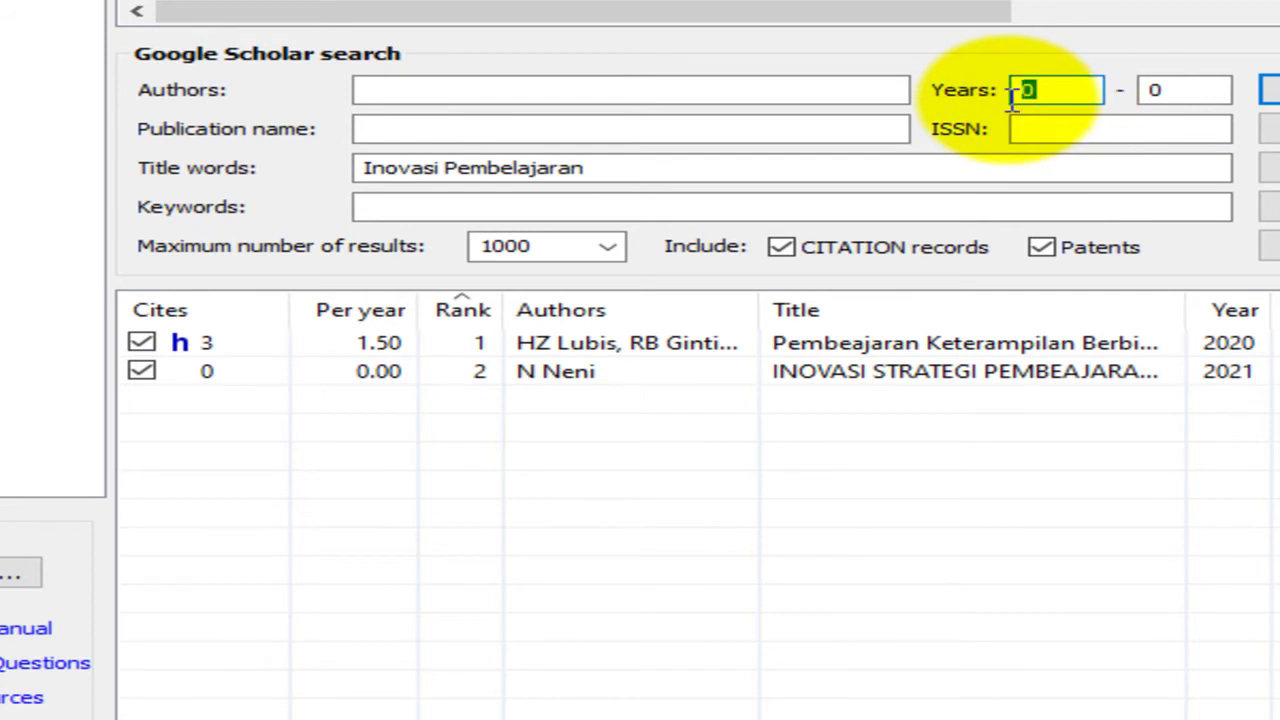
left_click(1016, 128)
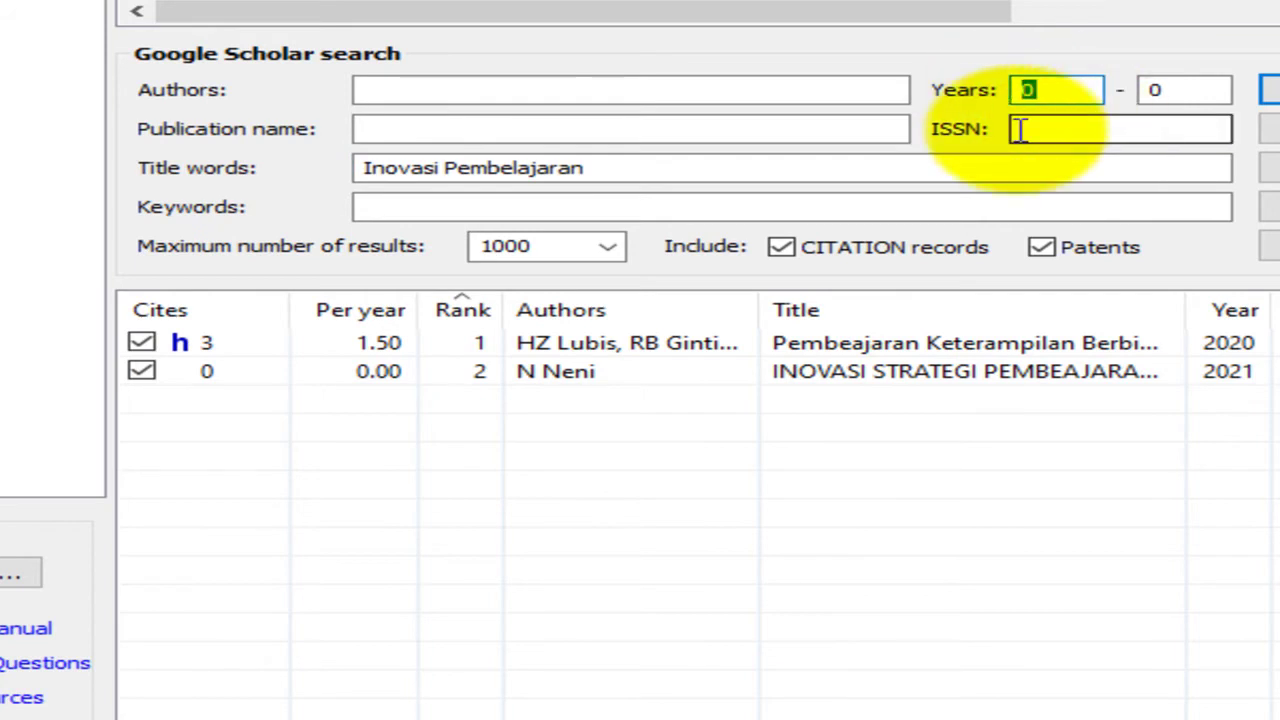
type("20")
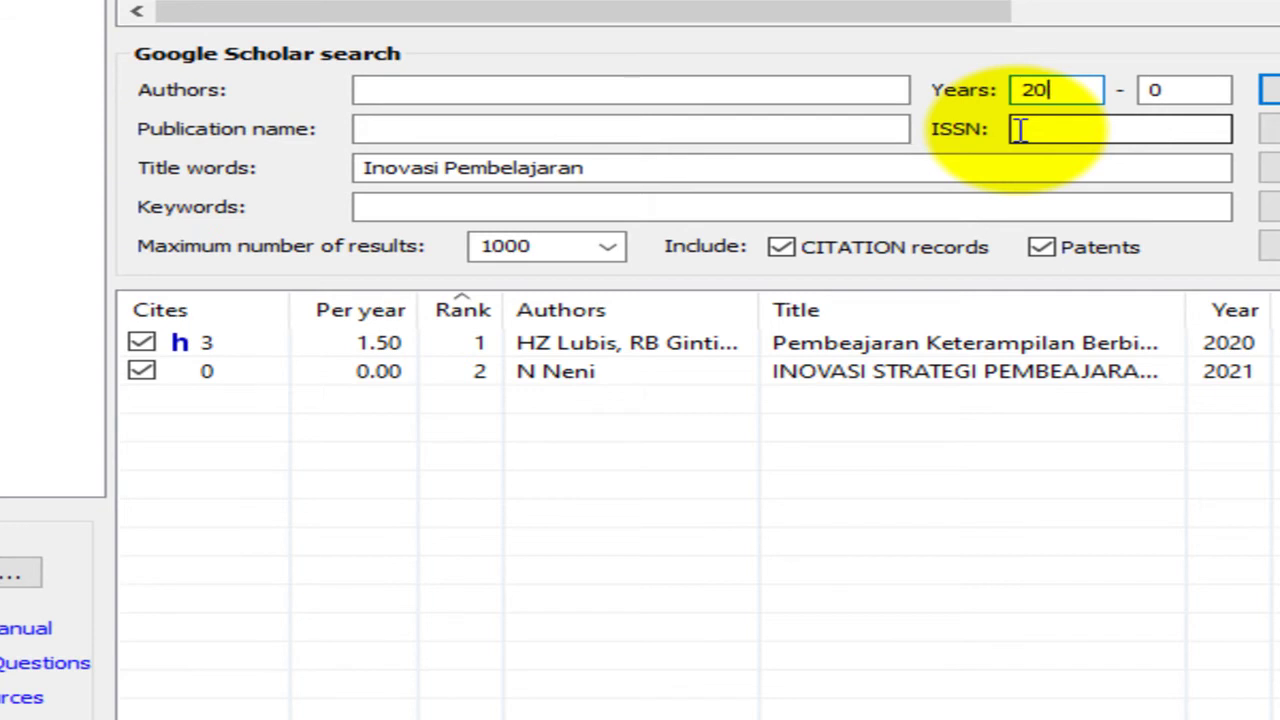
type("18")
left_click(1178, 90)
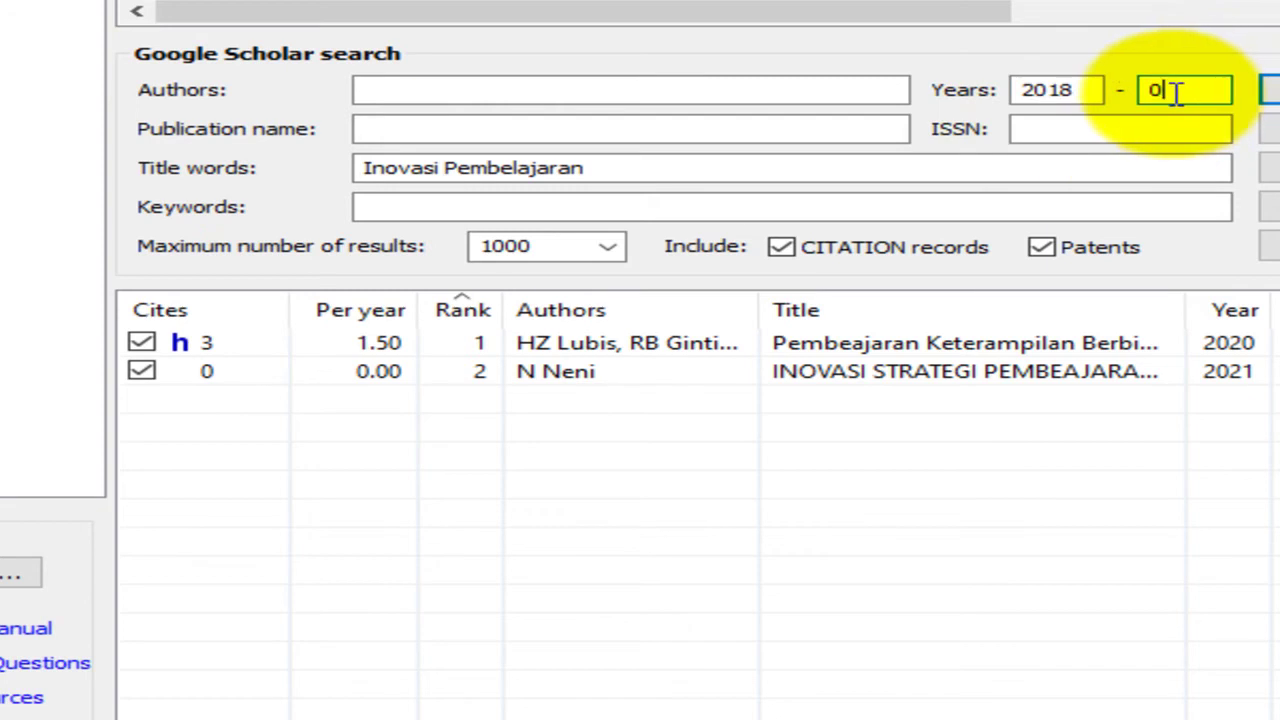
type("2022")
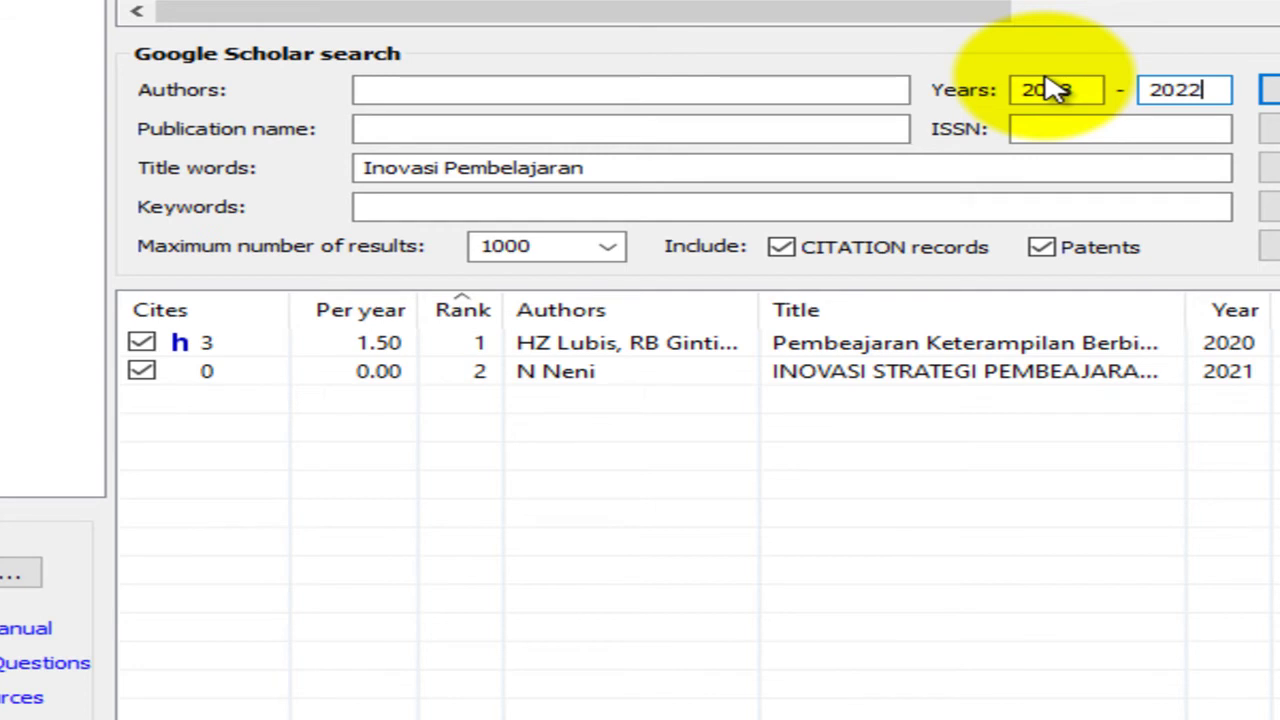
left_click(1031, 85)
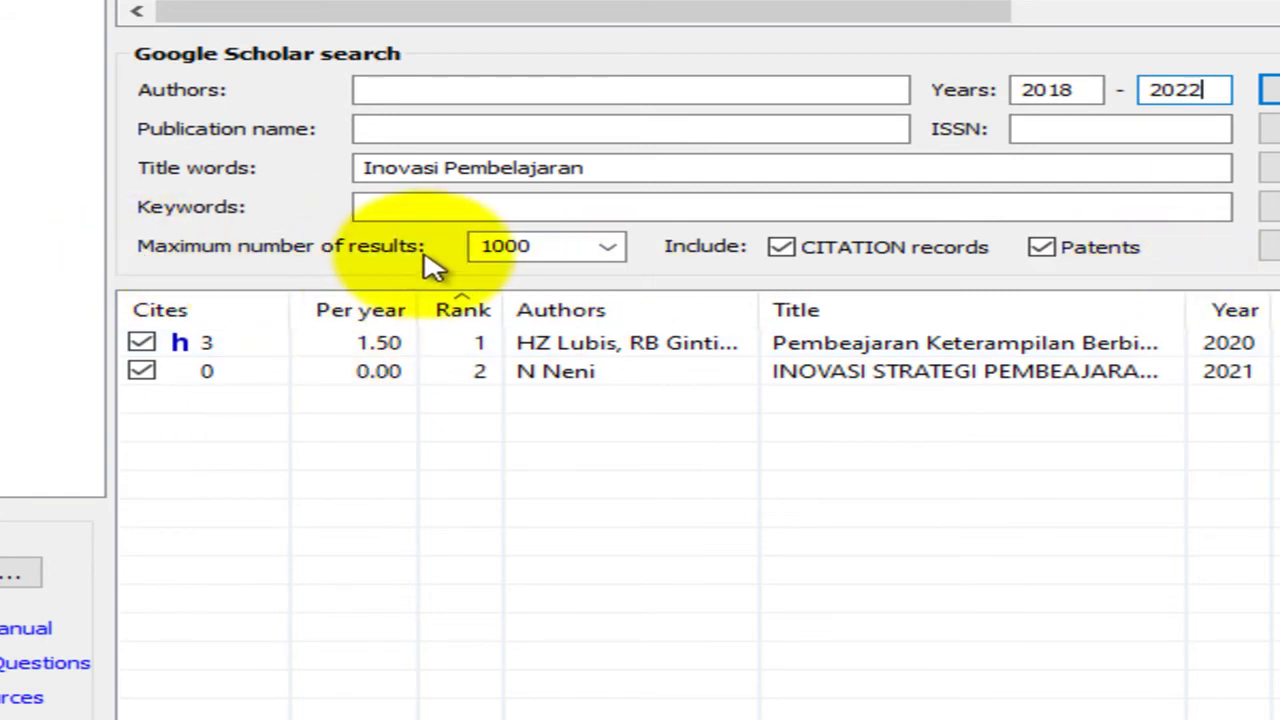
- Limit the maximum number of results to 200 and run the Google Scholar search
left_click(609, 250)
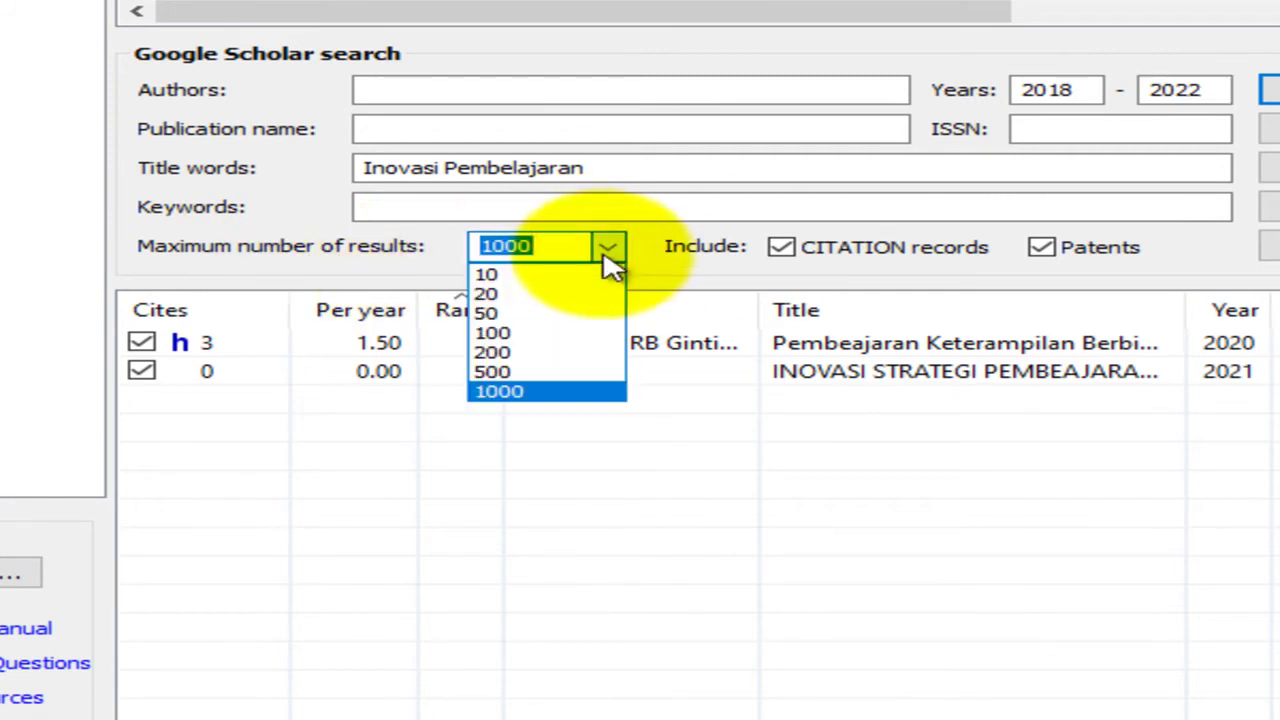
left_click(515, 358)
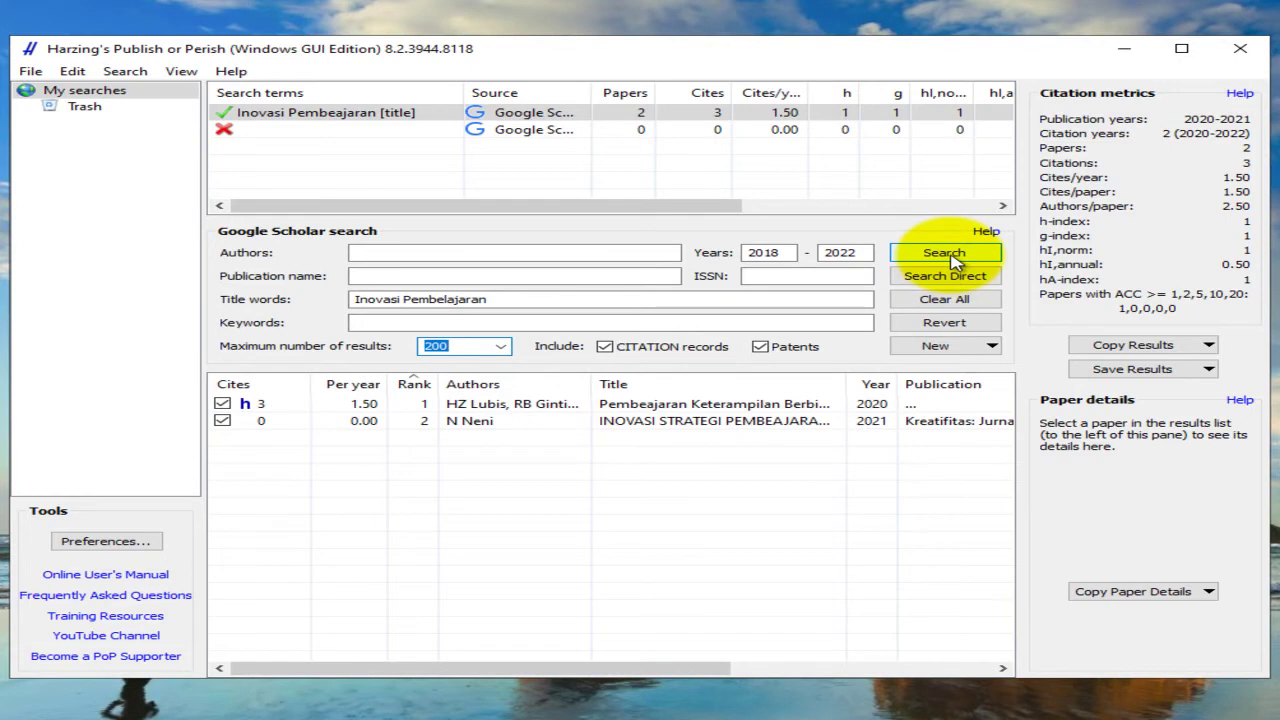
left_click(944, 254)
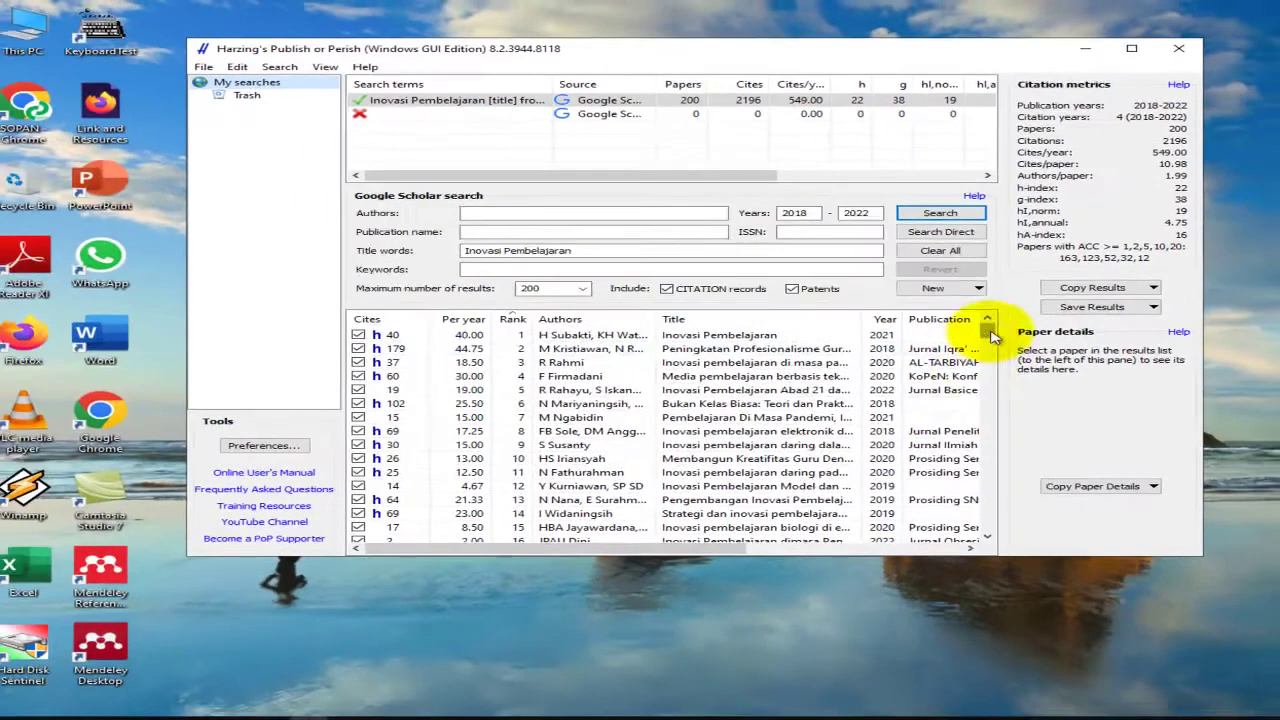
- Maximize the Publish or Perish window and sort the found papers by number of citations, highest first
left_click_drag(1003, 406, 1003, 429)
left_click_drag(987, 355, 983, 300)
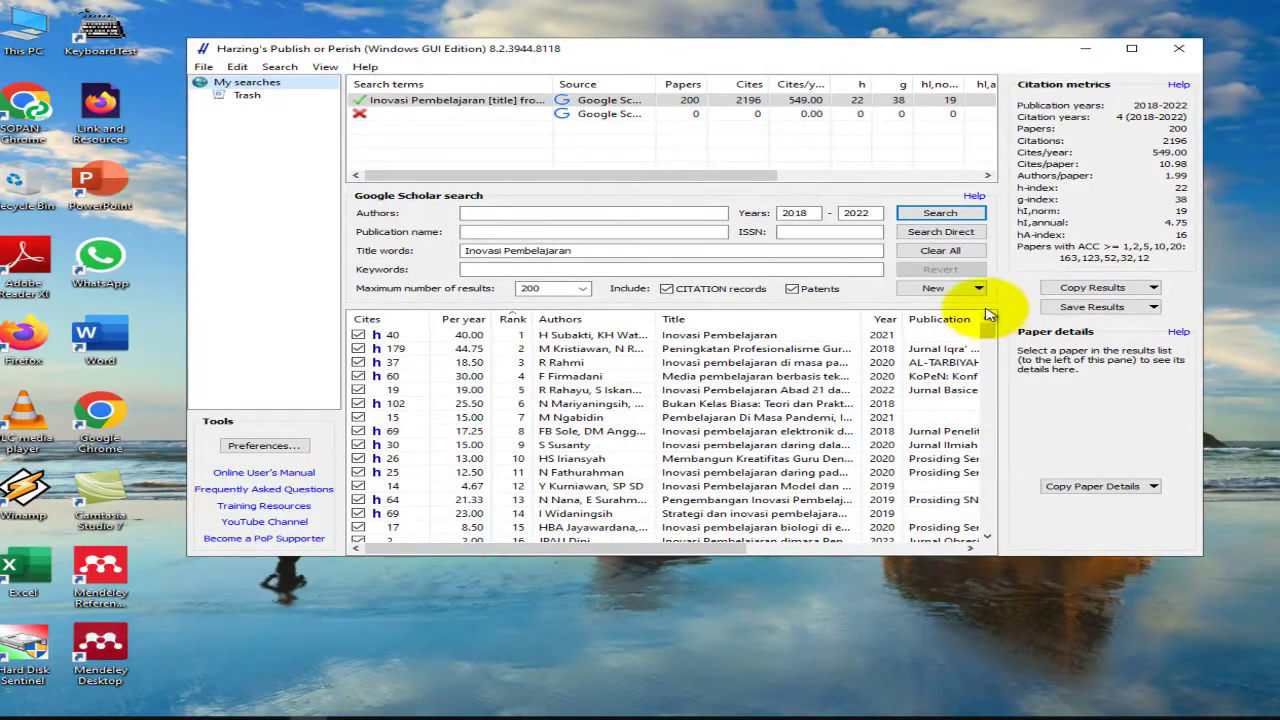
left_click(1130, 50)
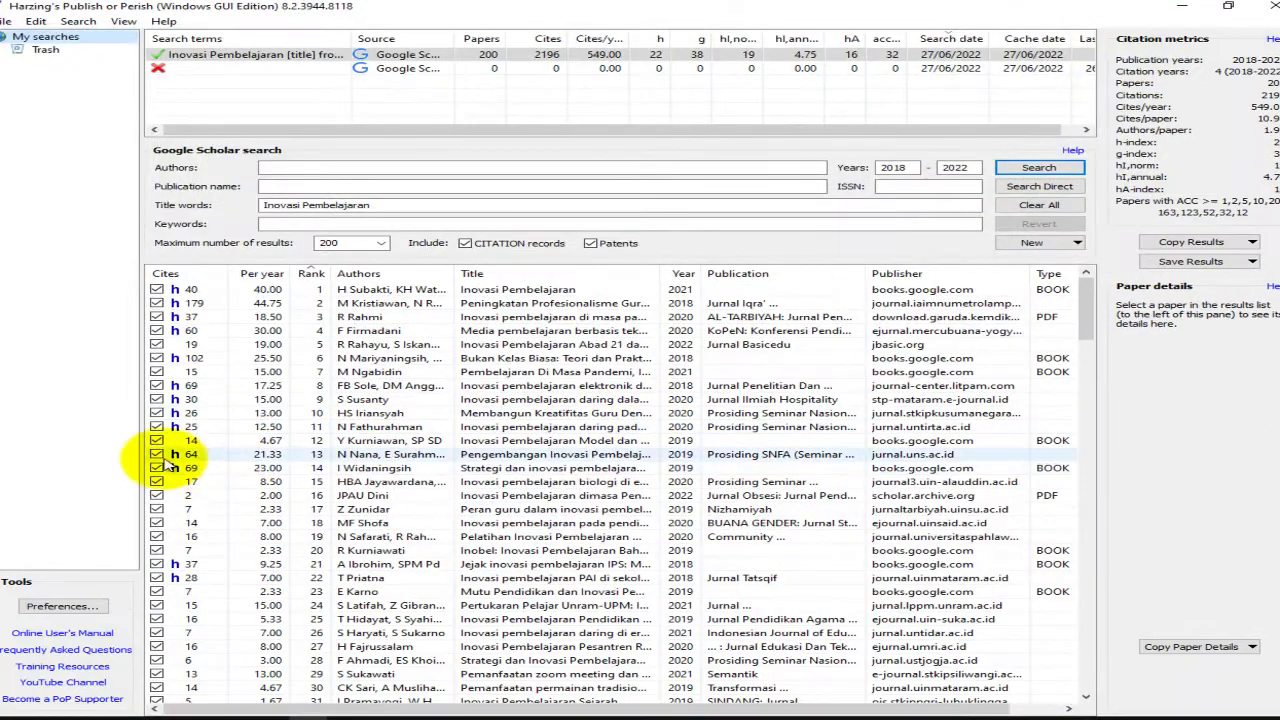
scroll(240, 408, "down", 11)
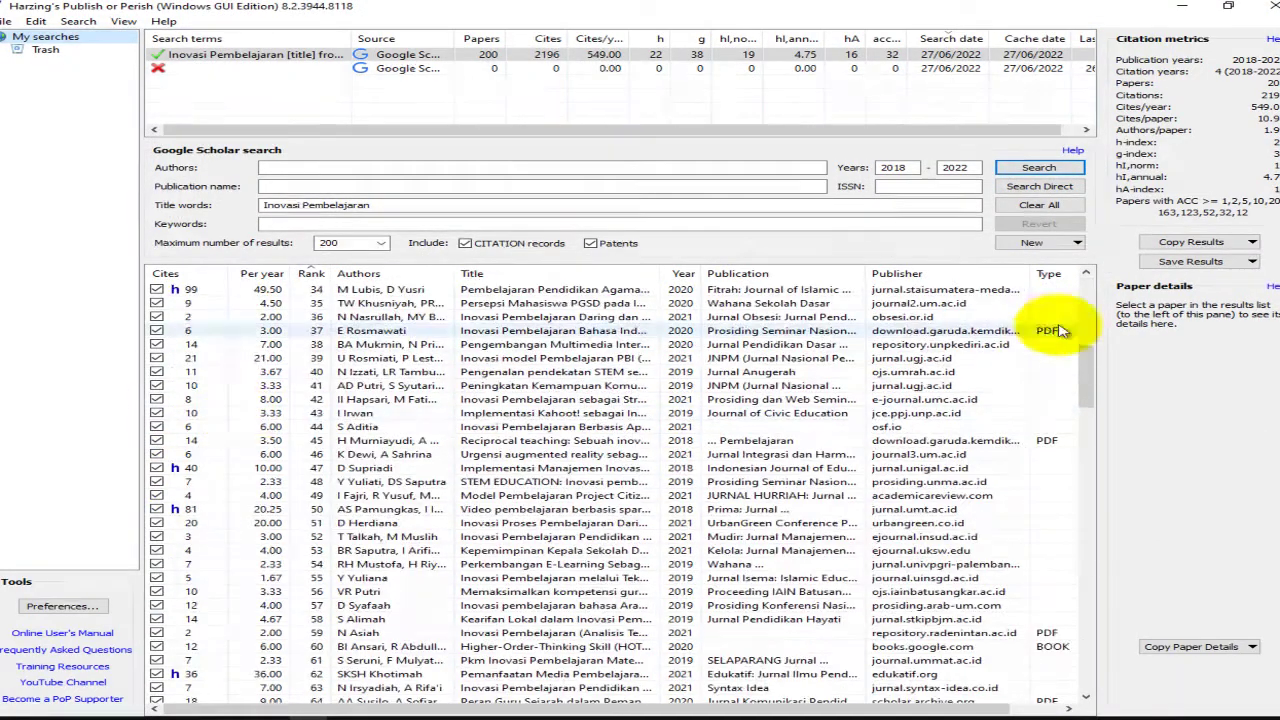
left_click_drag(1086, 368, 1095, 275)
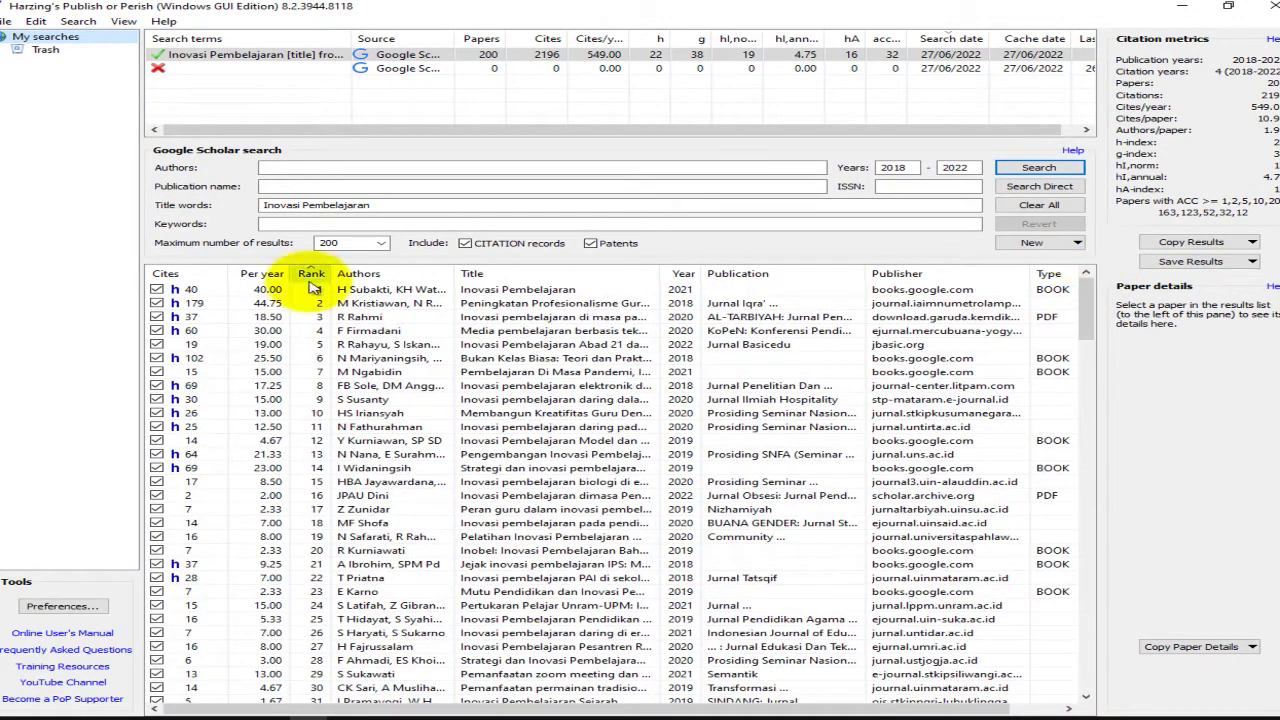
left_click(205, 274)
left_click(115, 95)
left_click(115, 95)
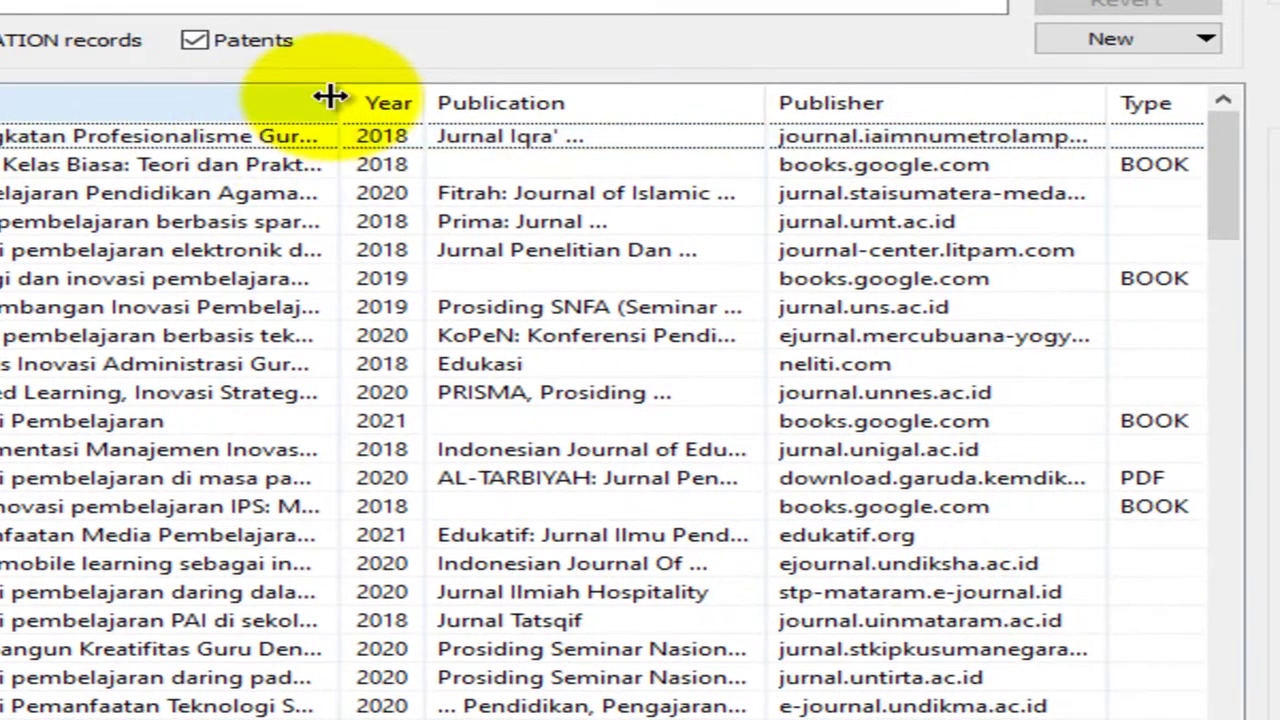
- Narrow the Title column of the results and sort the papers by year, newest first
left_click_drag(330, 96, 140, 140)
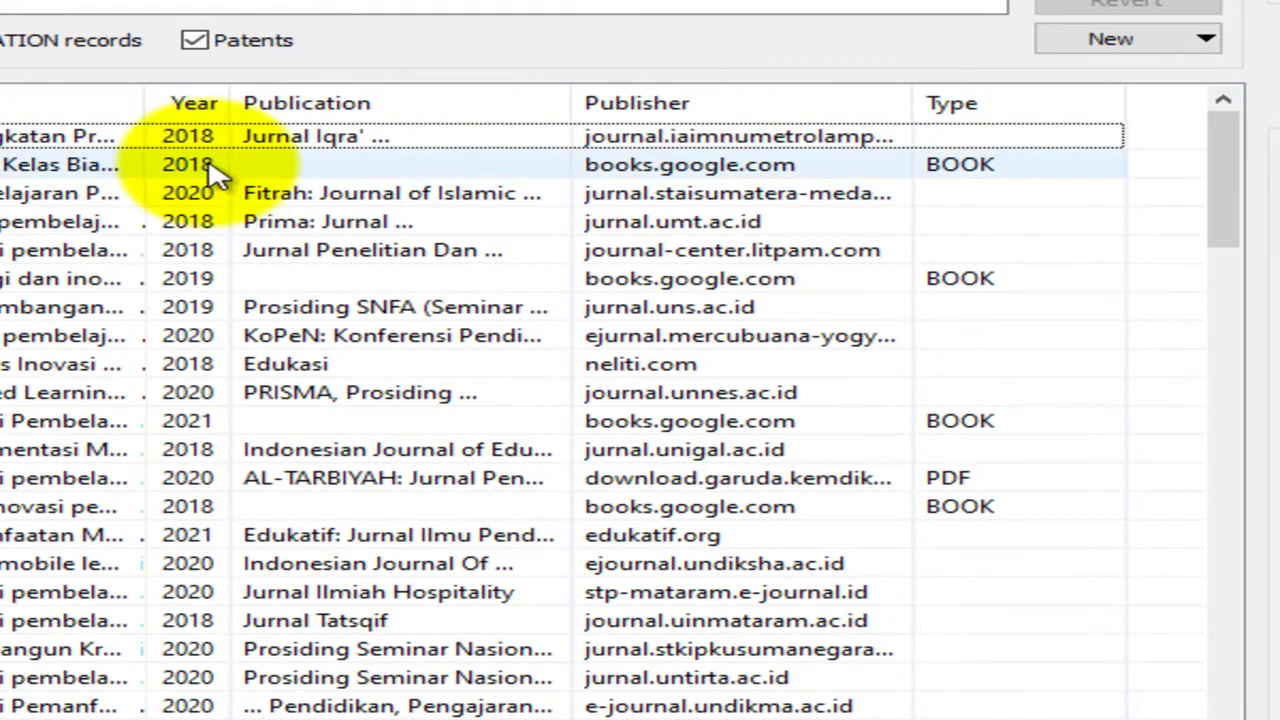
left_click(216, 112)
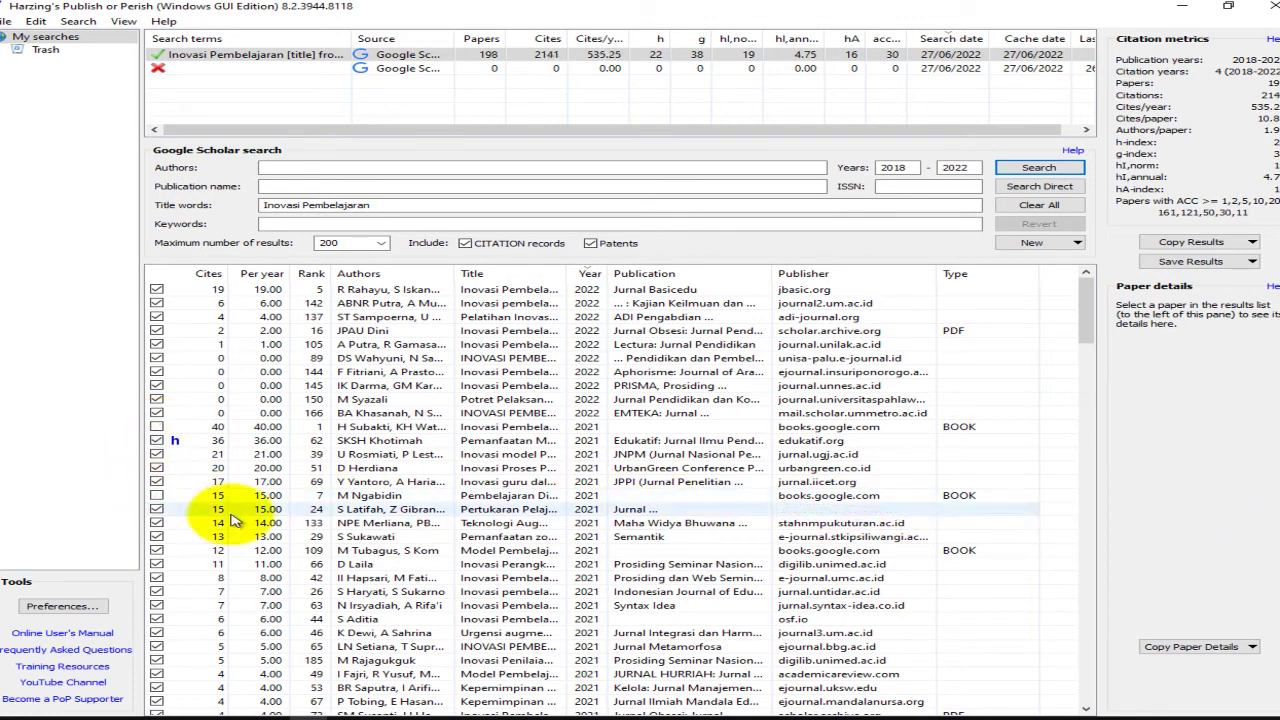
- Exclude the 2021 book "Model Pembelajaran Terbuka Jarak Jauh" from the search results
left_click(157, 550)
scroll(200, 550, "down", 5)
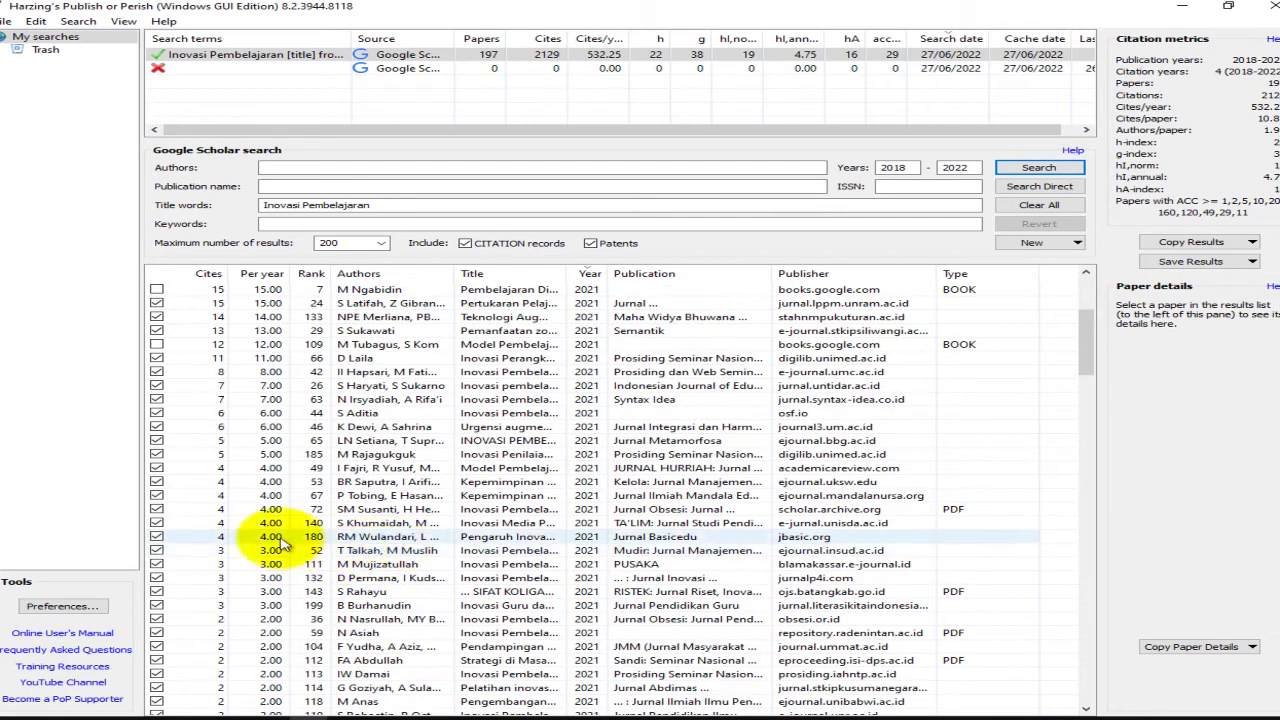
scroll(297, 549, "up", 5)
- Widen the Title column to show the paper titles and review the list of results
left_click_drag(792, 275, 920, 276)
scroll(660, 574, "down", 8)
scroll(515, 553, "down", 10)
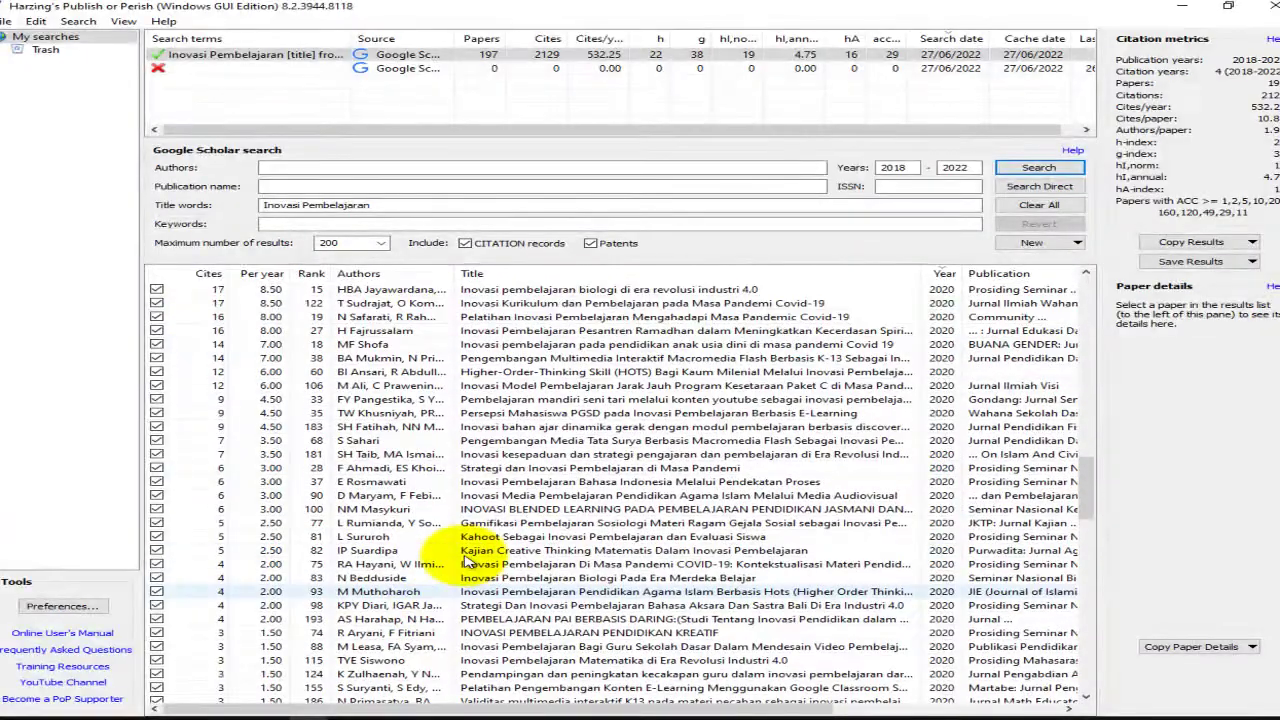
scroll(300, 540, "up", 10)
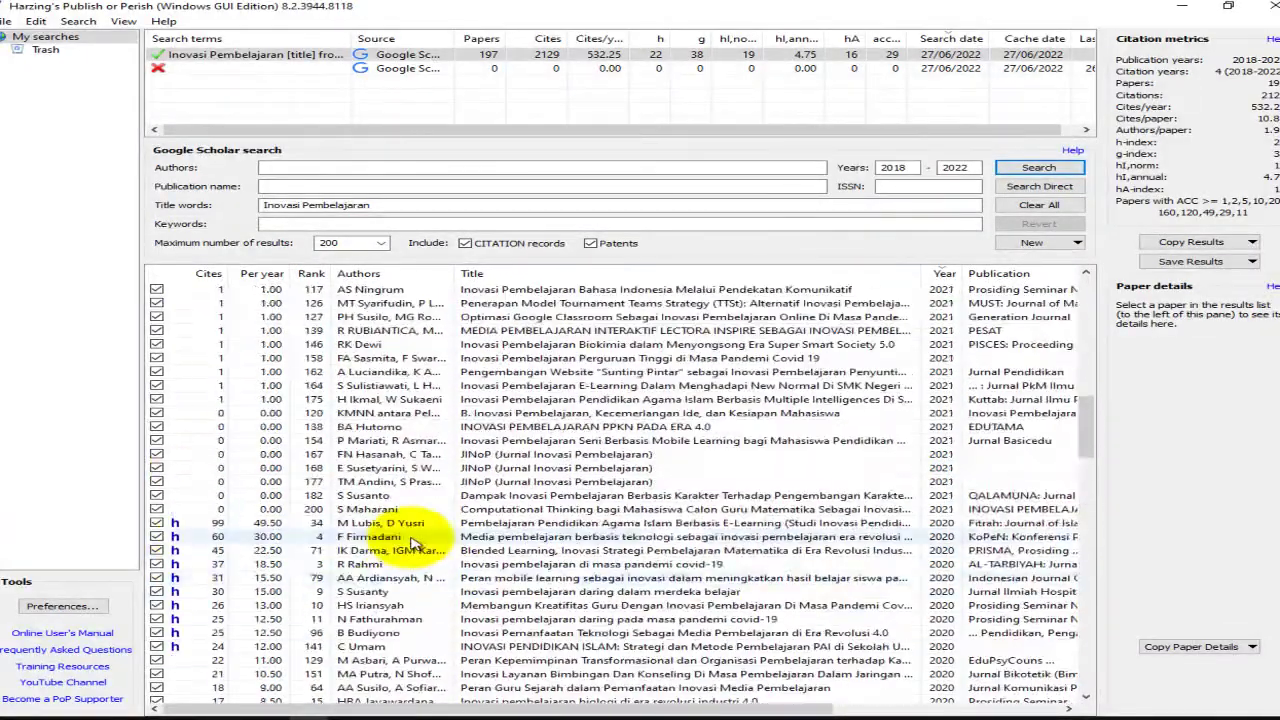
scroll(415, 540, "up", 15)
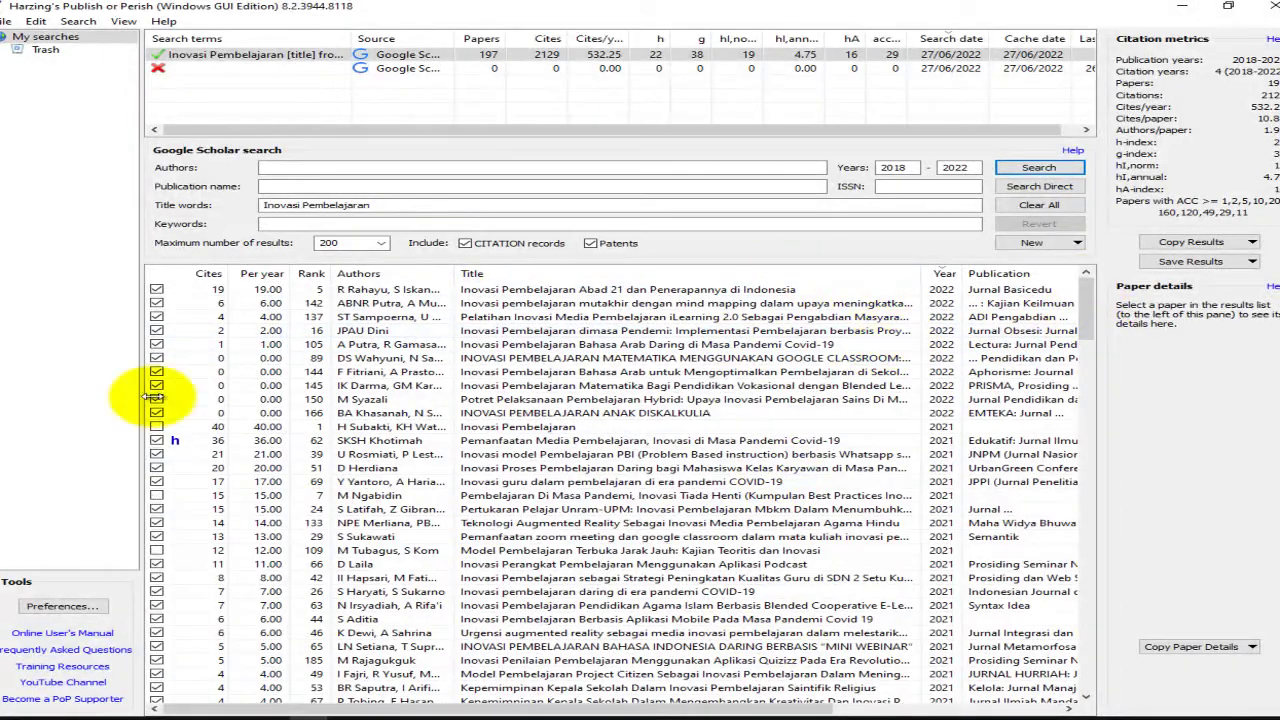
mouse_move(1086, 312)
left_mouse_down()
mouse_move(1088, 683)
mouse_move(1054, 611)
mouse_move(1051, 229)
mouse_move(1051, 514)
mouse_move(1080, 637)
mouse_move(1107, 670)
mouse_move(1123, 314)
mouse_move(1110, 333)
mouse_move(1103, 315)
left_mouse_up()
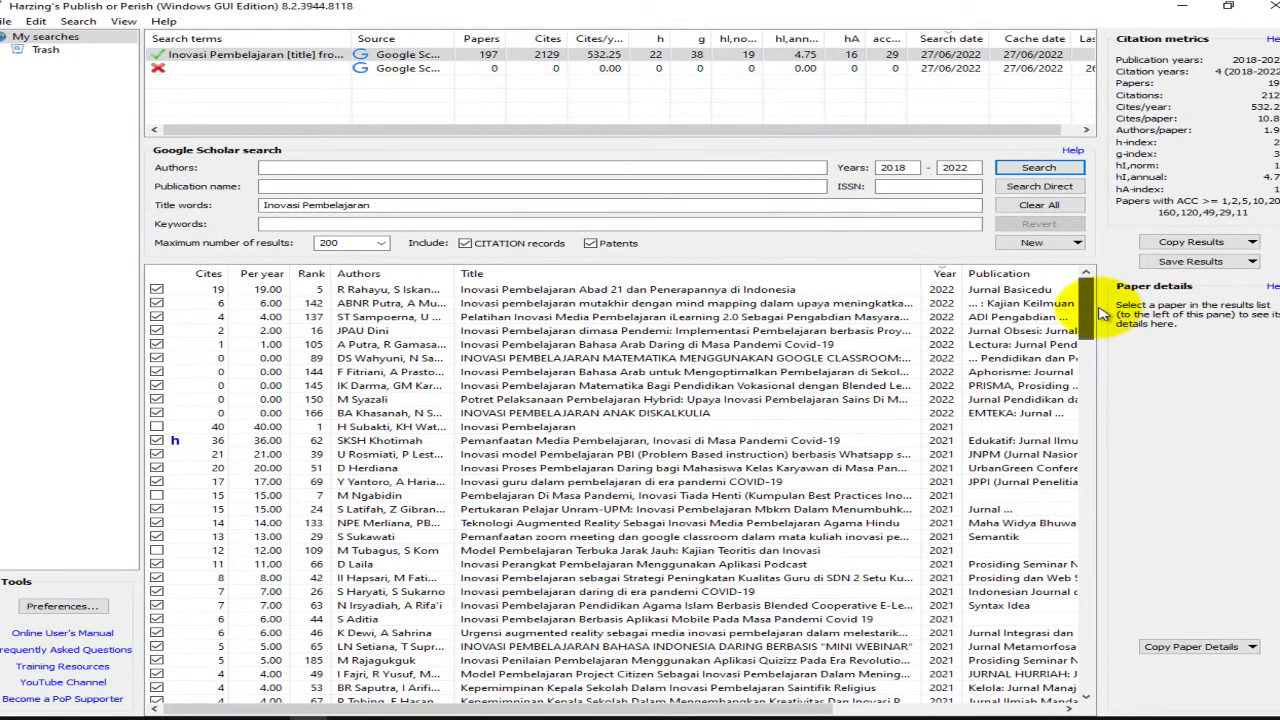
- Save the search results in BibTeX format as "Meta Data InoPemb" in the Documents folder
left_click(1232, 263)
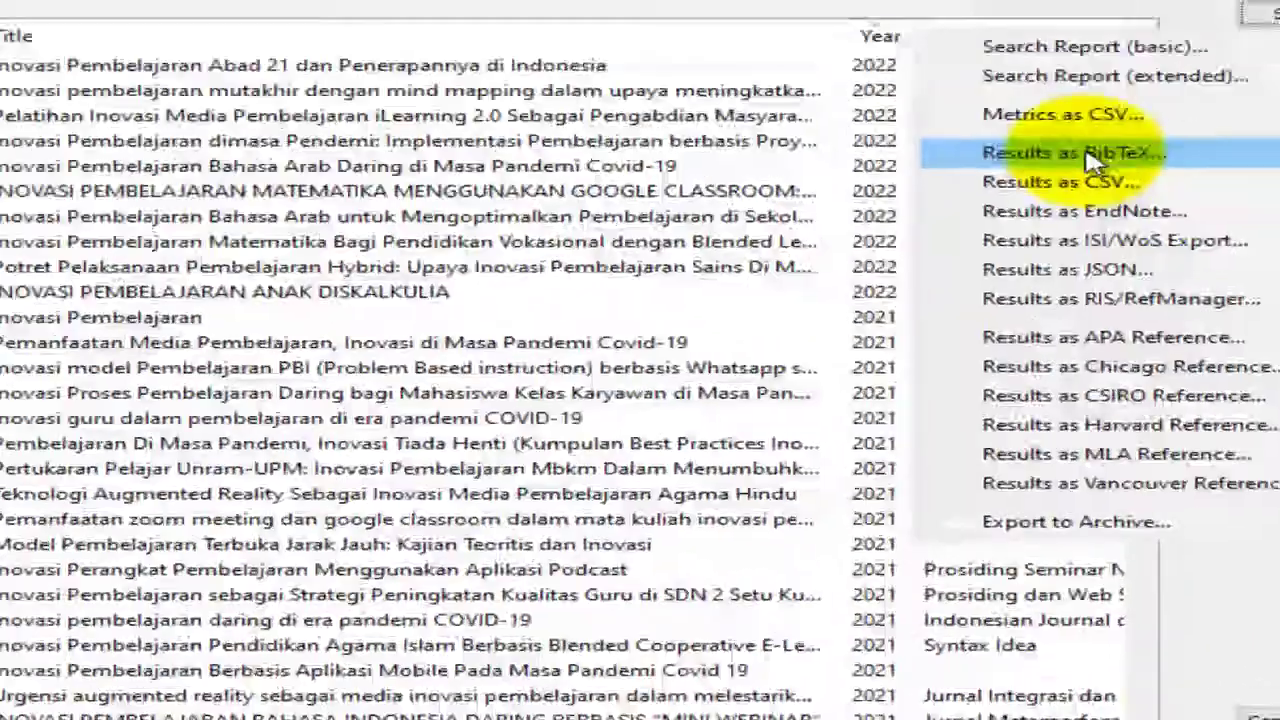
left_click(1060, 339)
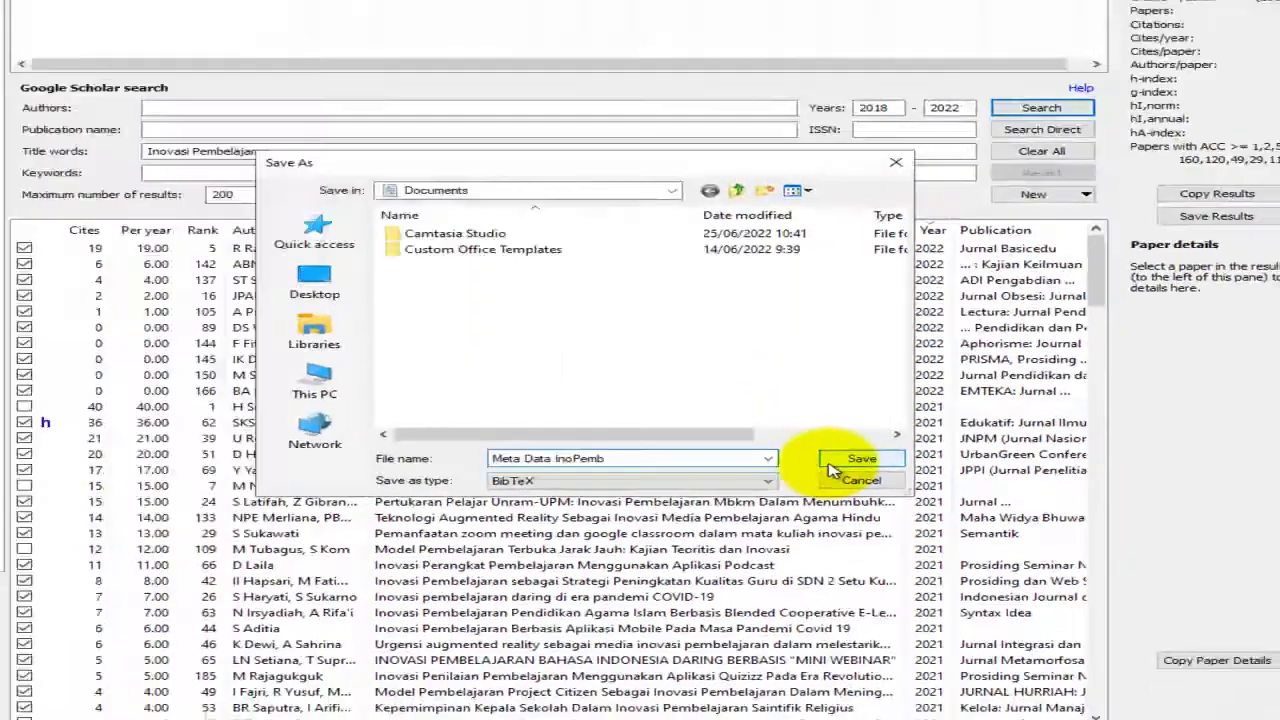
left_click(734, 379)
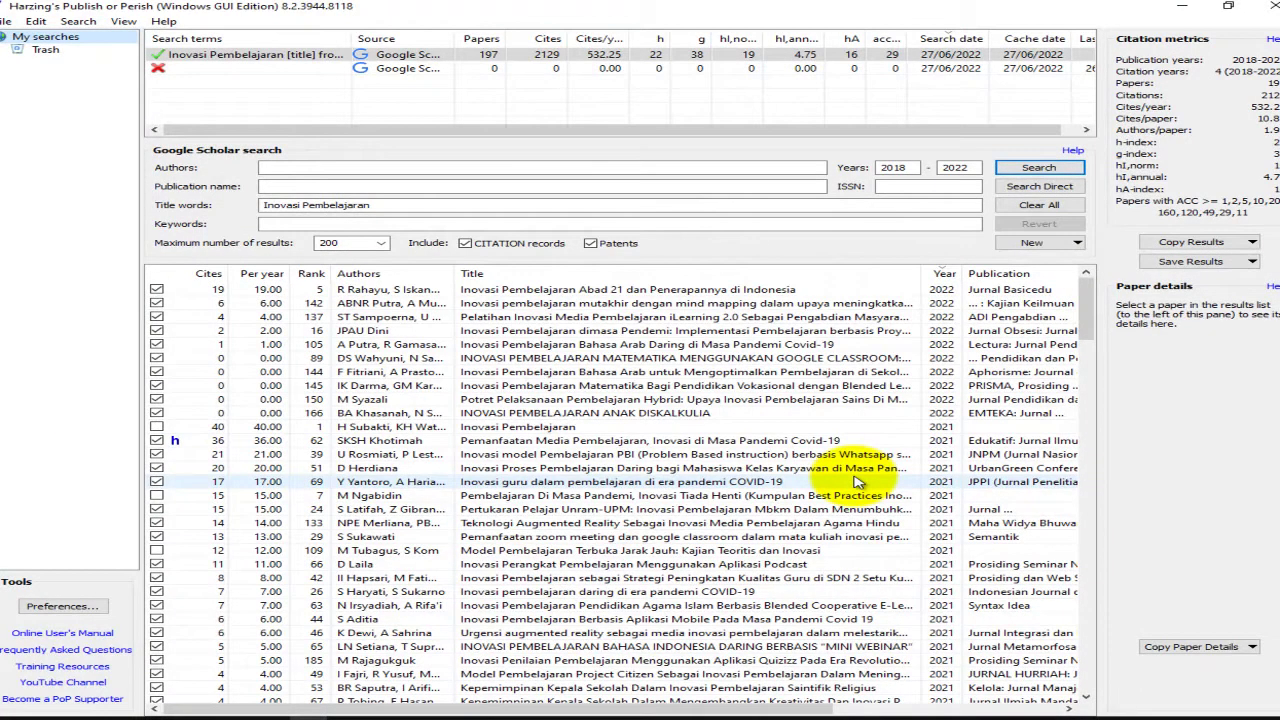
- Switch to Mendeley Desktop and create a library folder named "Meta Data InoPemb"
left_click(1182, 8)
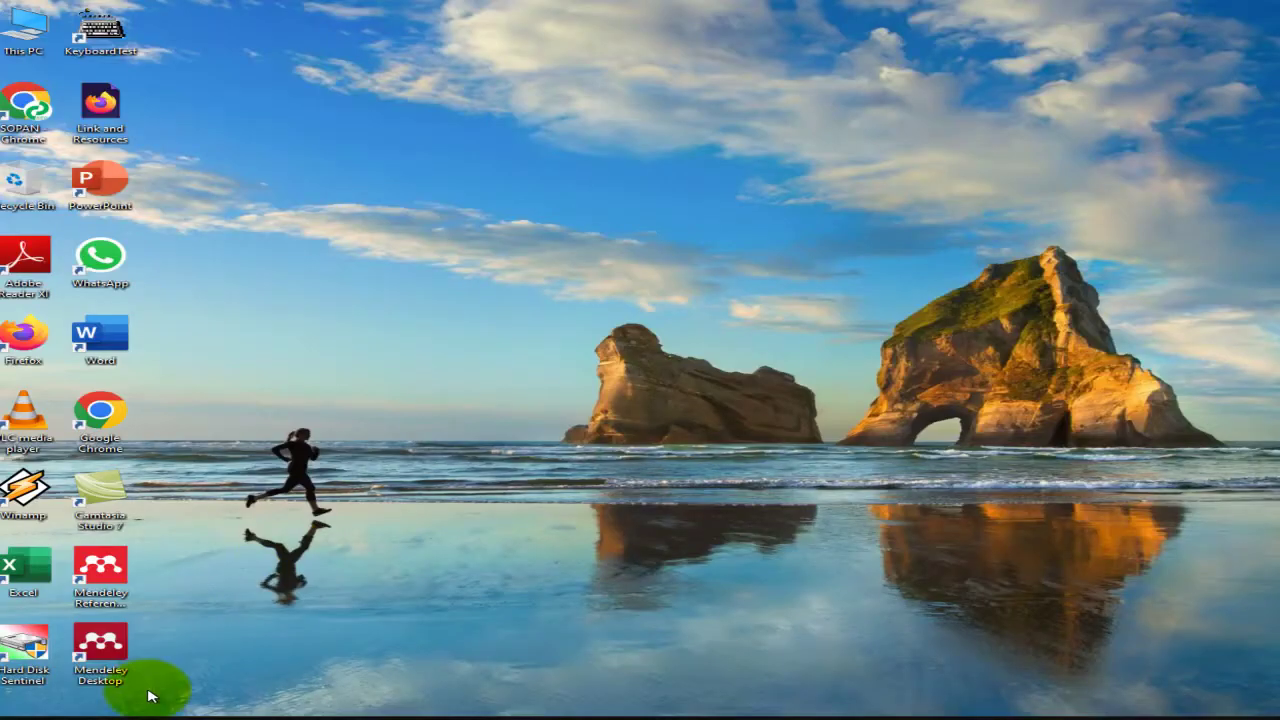
mouse_move(122, 714)
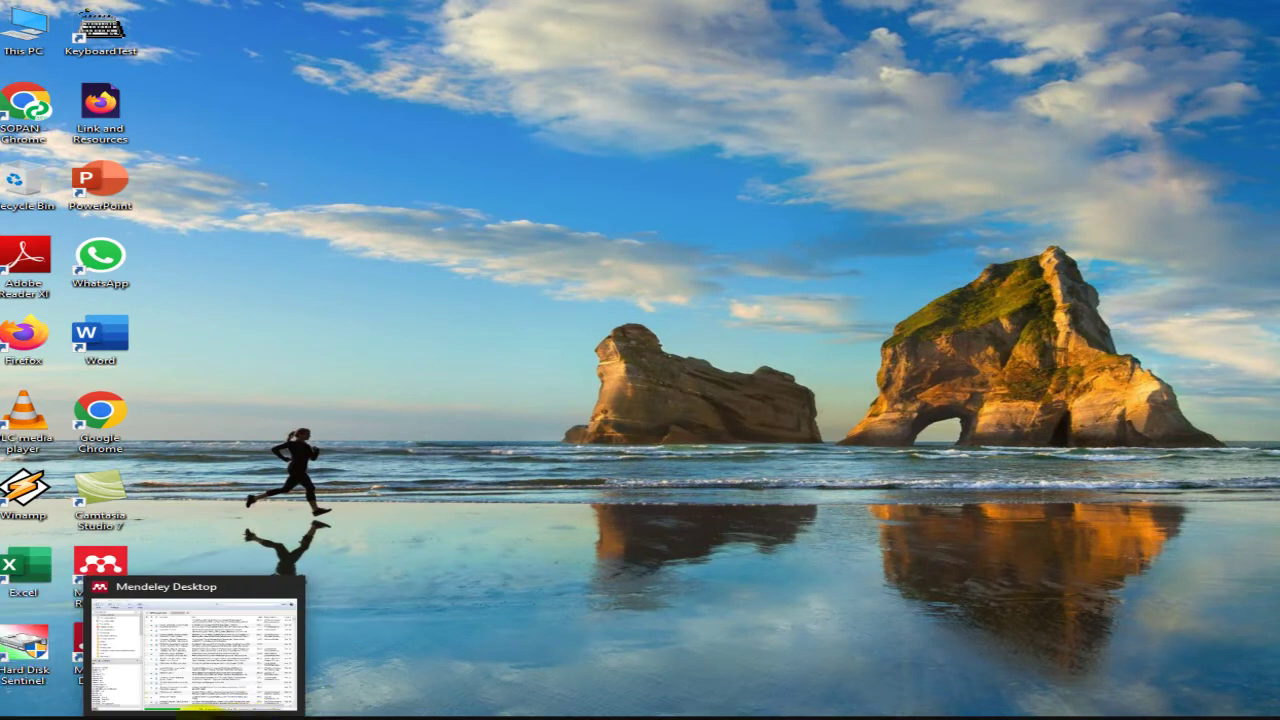
left_click(196, 713)
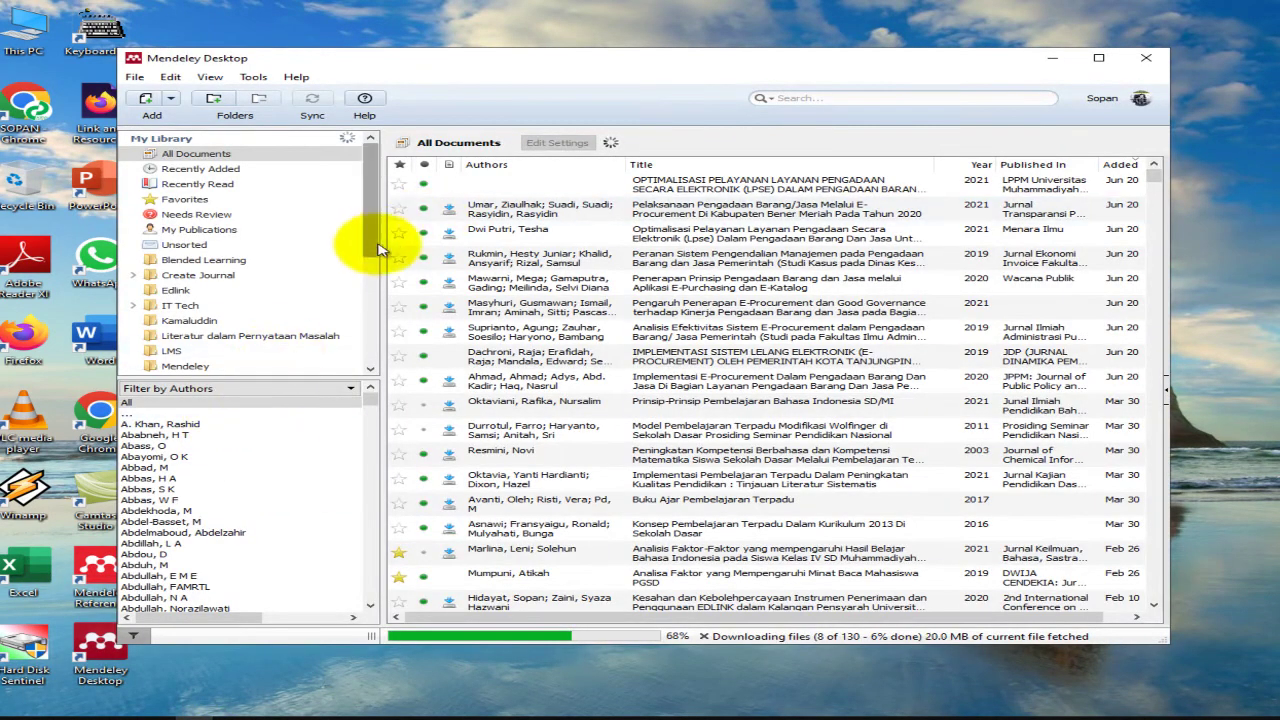
left_click_drag(380, 245, 368, 378)
left_click(215, 262)
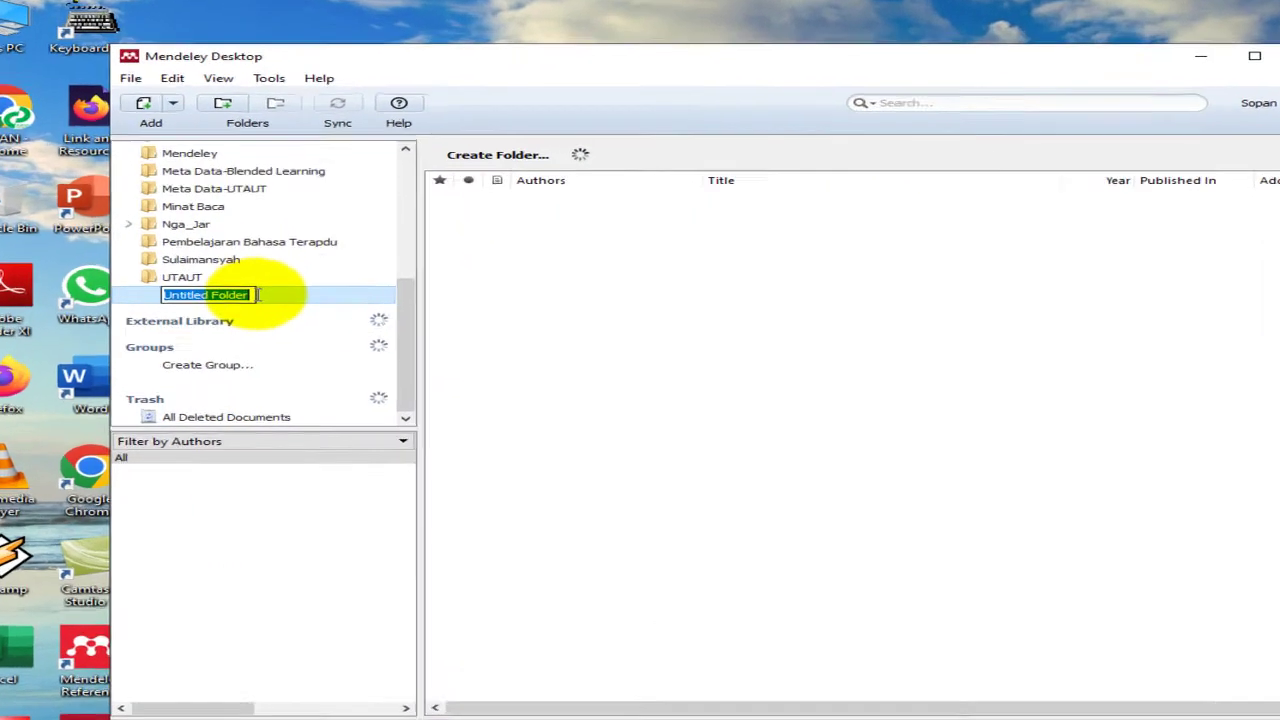
type("Meta Data InoPemb")
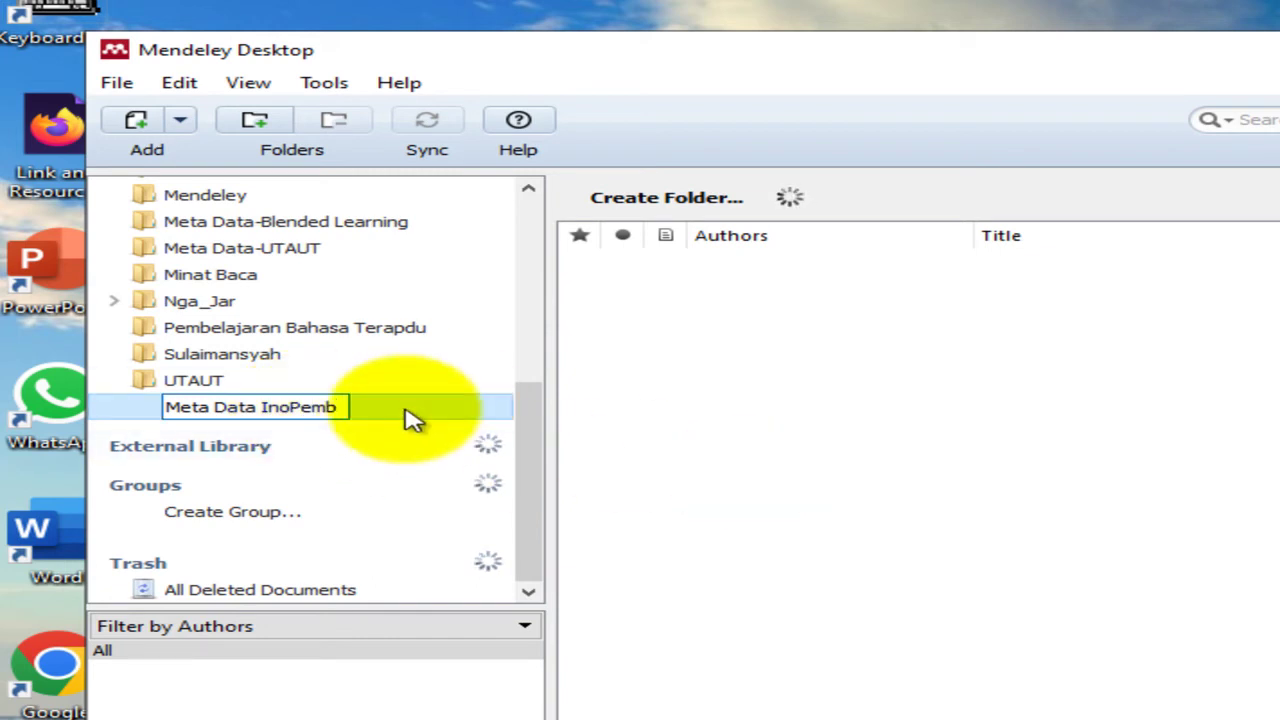
key("Return")
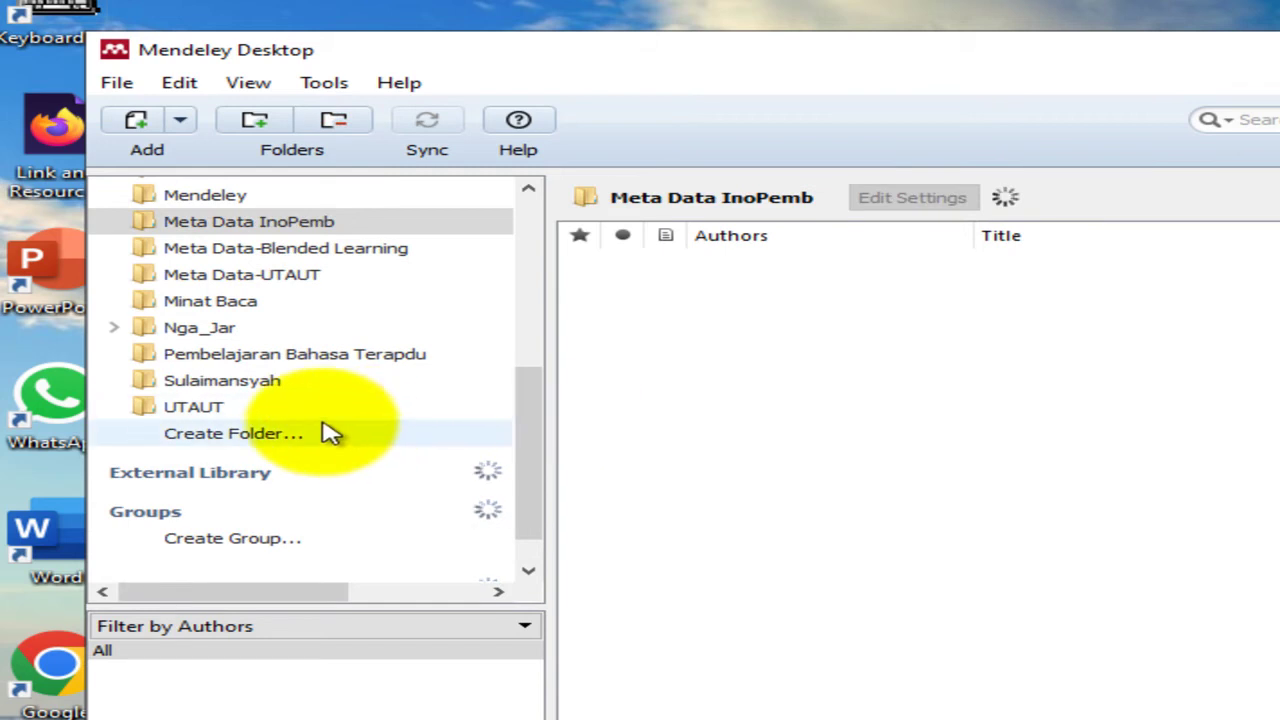
left_click(283, 230)
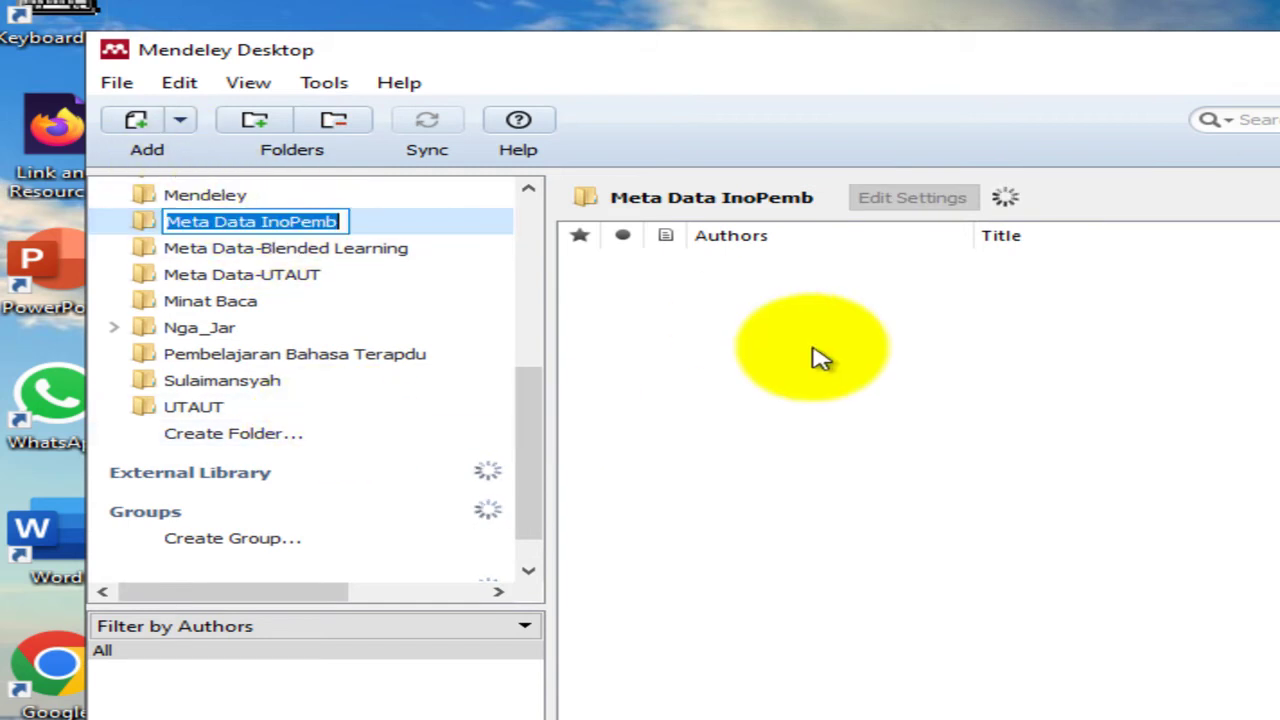
right_click(676, 334)
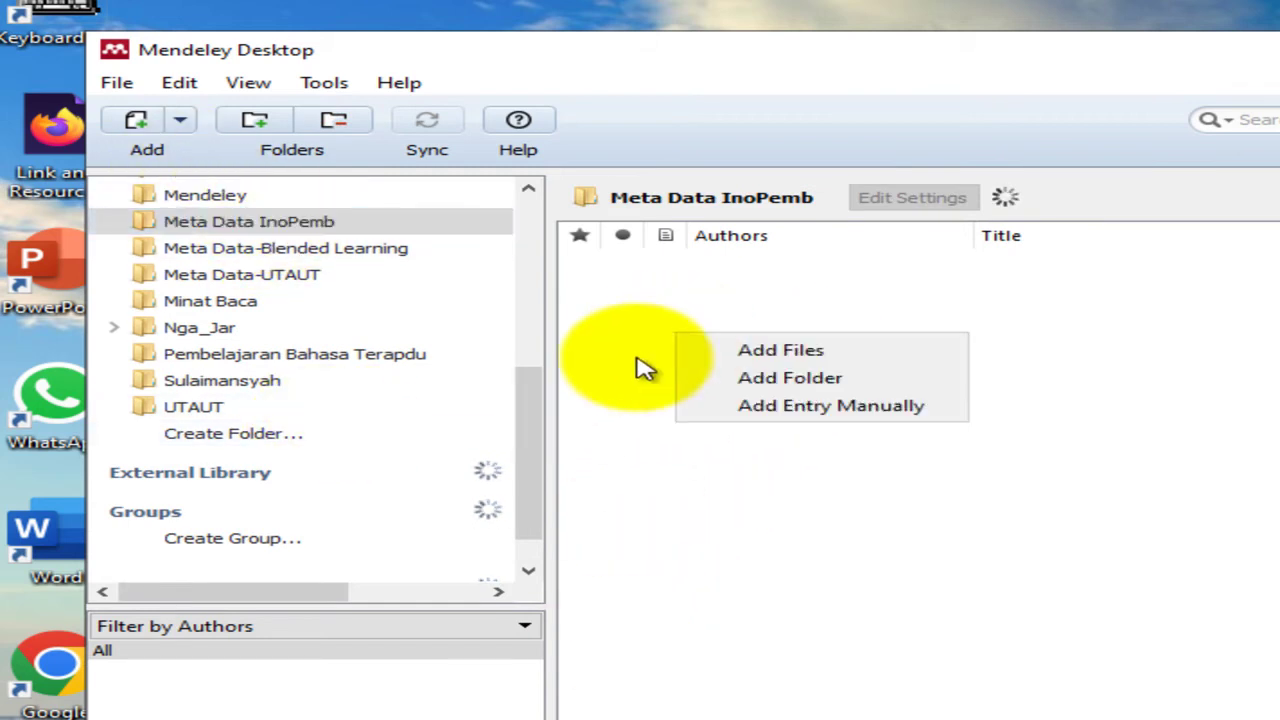
left_click(646, 389)
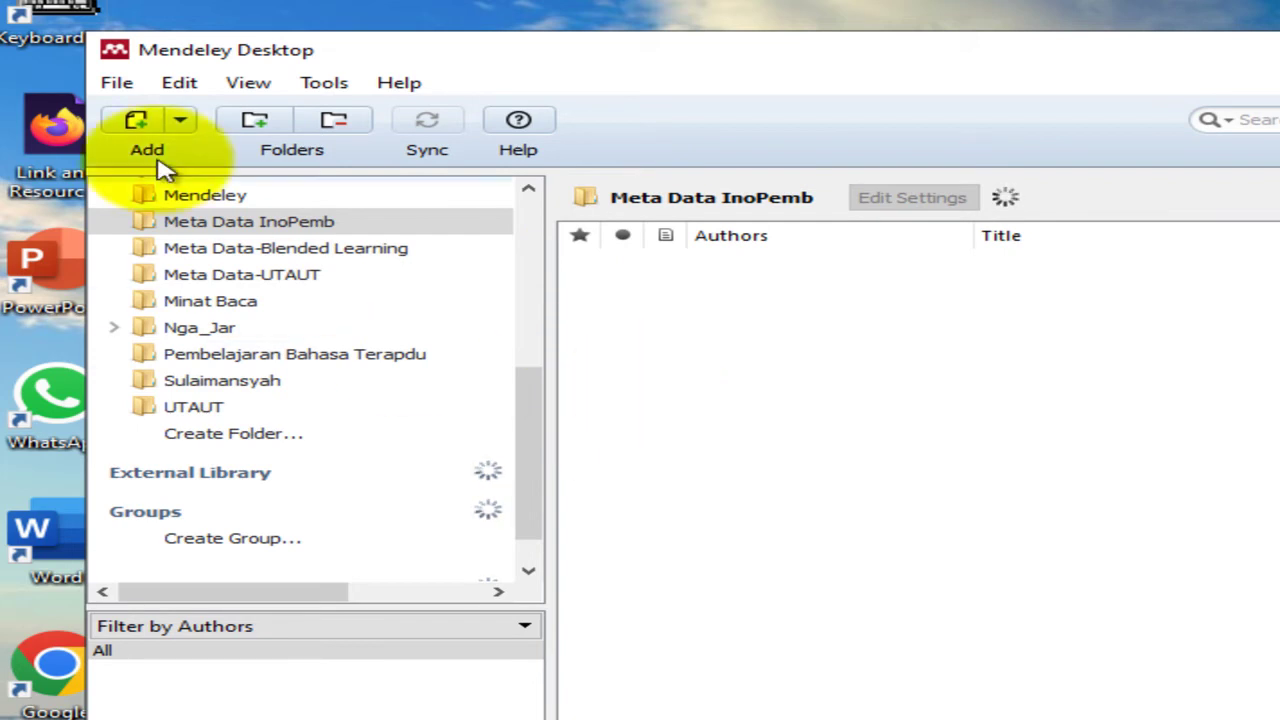
- Import the BibTeX file "Meta Data InoPemb.bib" from Documents into the Meta Data InoPemb folder
left_click(130, 86)
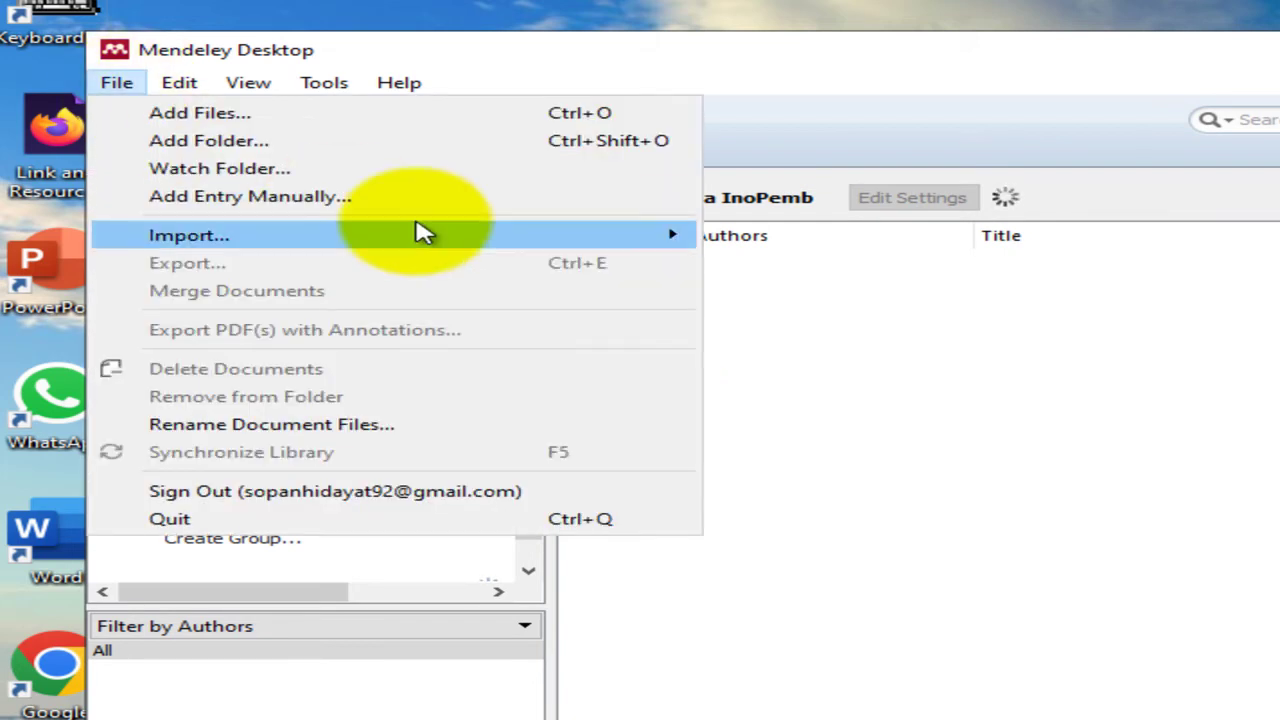
mouse_move(420, 232)
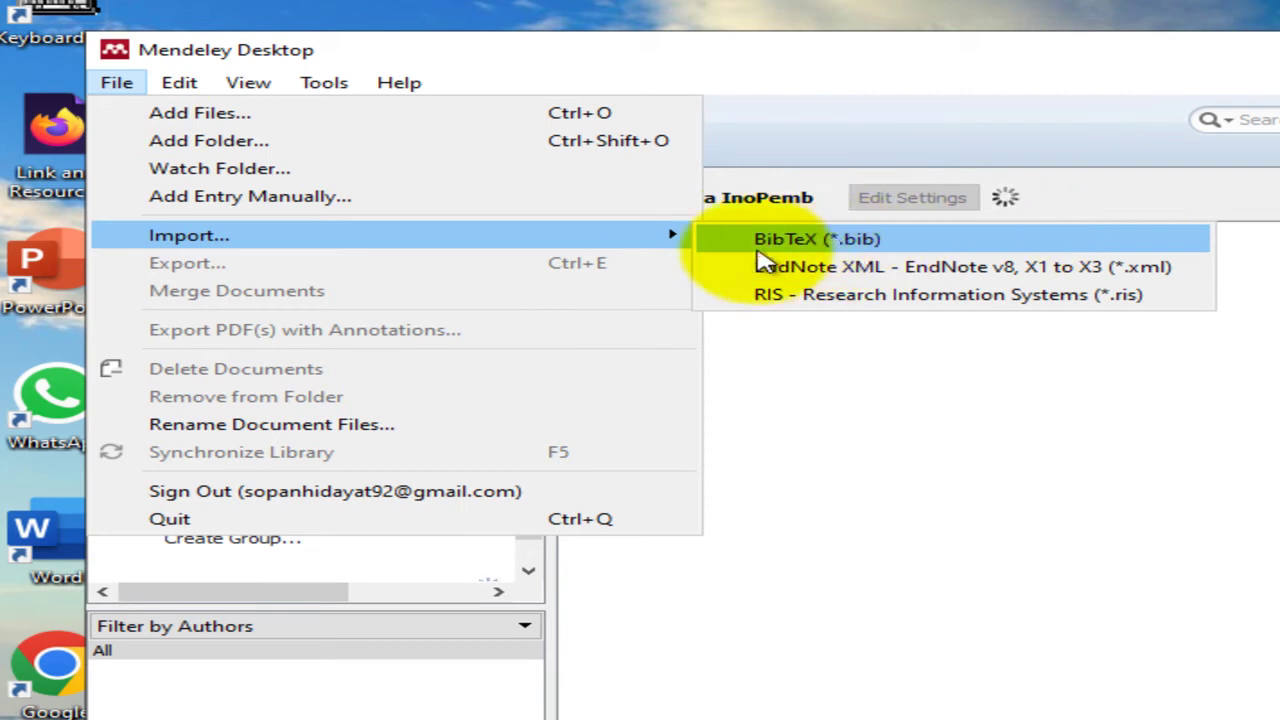
left_click(114, 84)
left_click(114, 84)
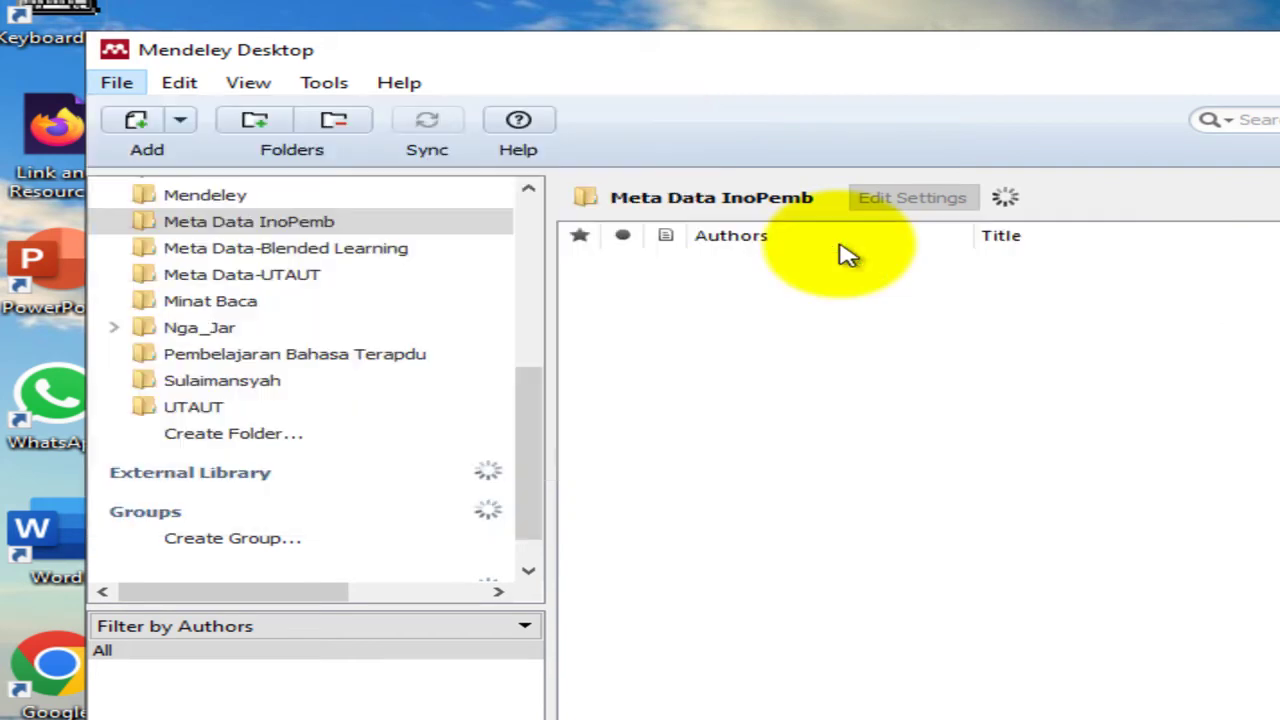
left_click(846, 244)
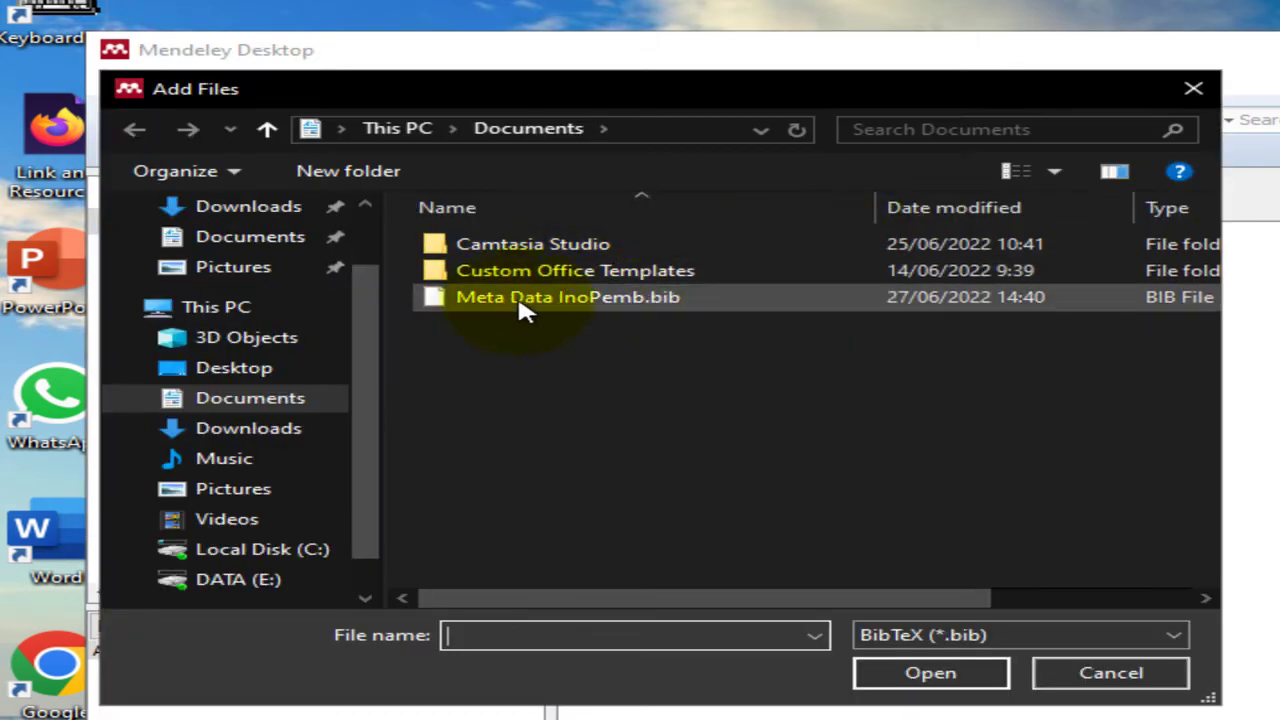
left_click(522, 310)
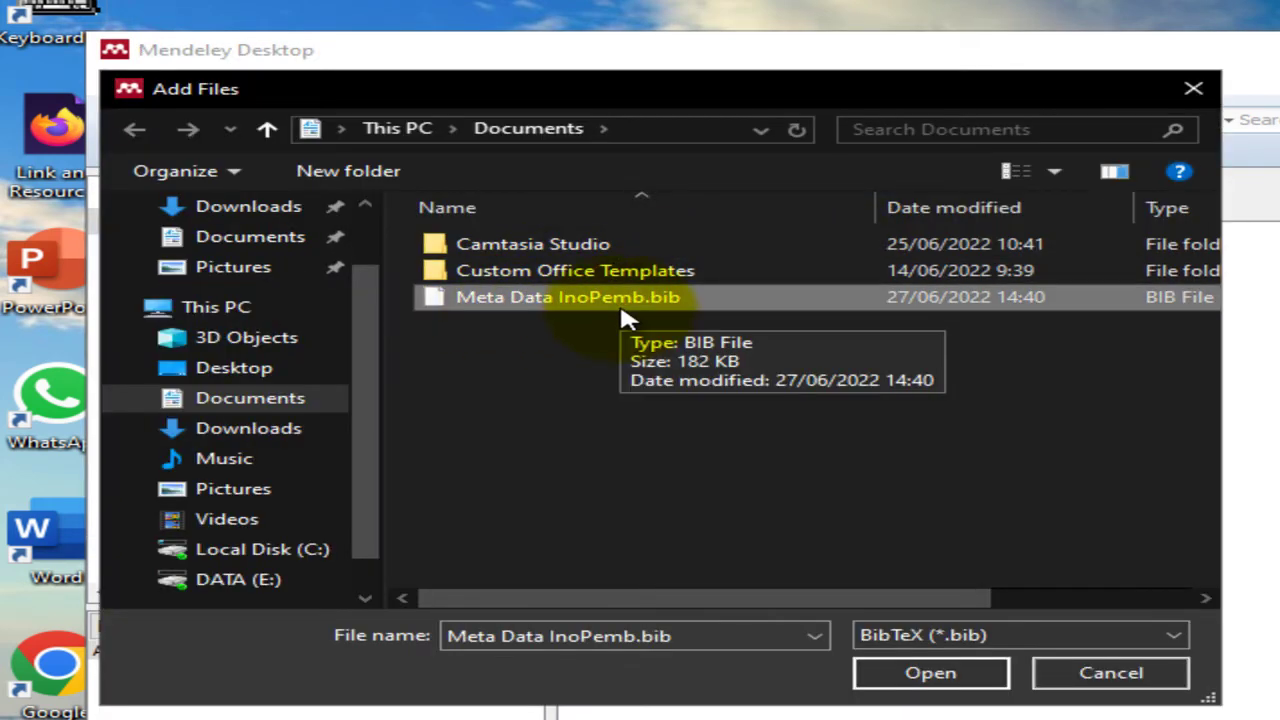
left_click(930, 673)
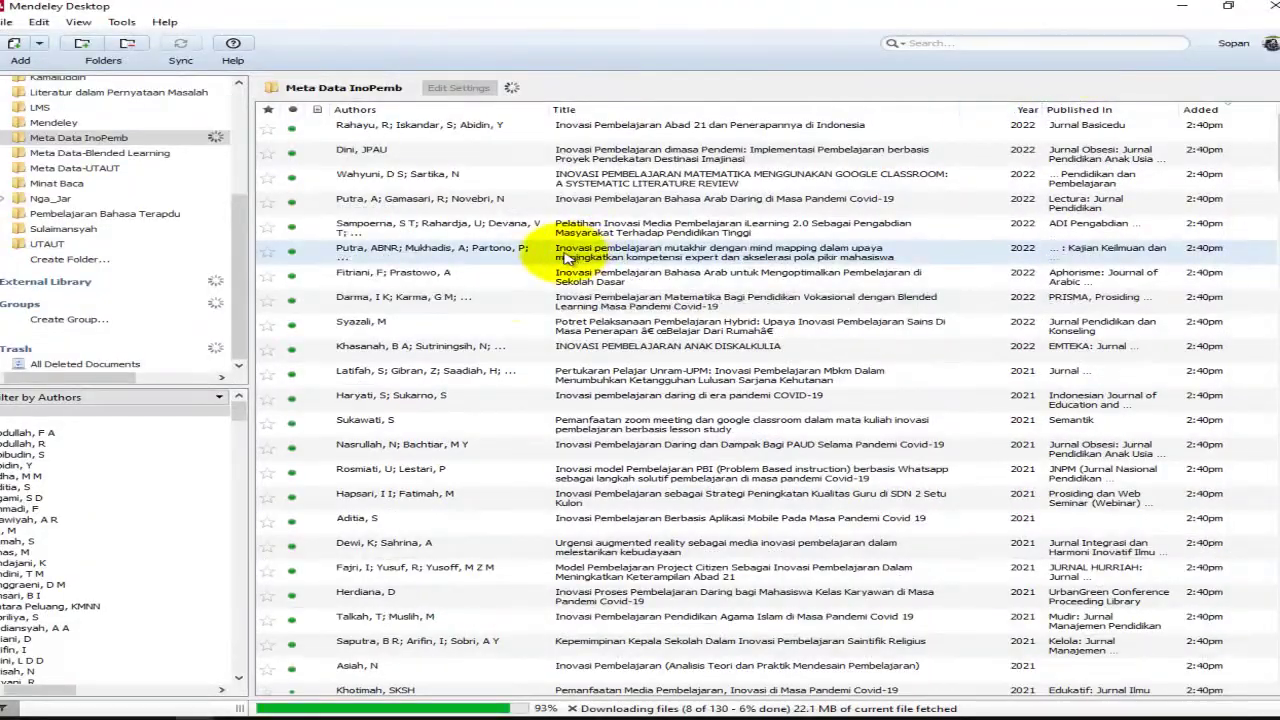
- Look through the imported documents and sort them by year, newest first
scroll(520, 297, "down", 15)
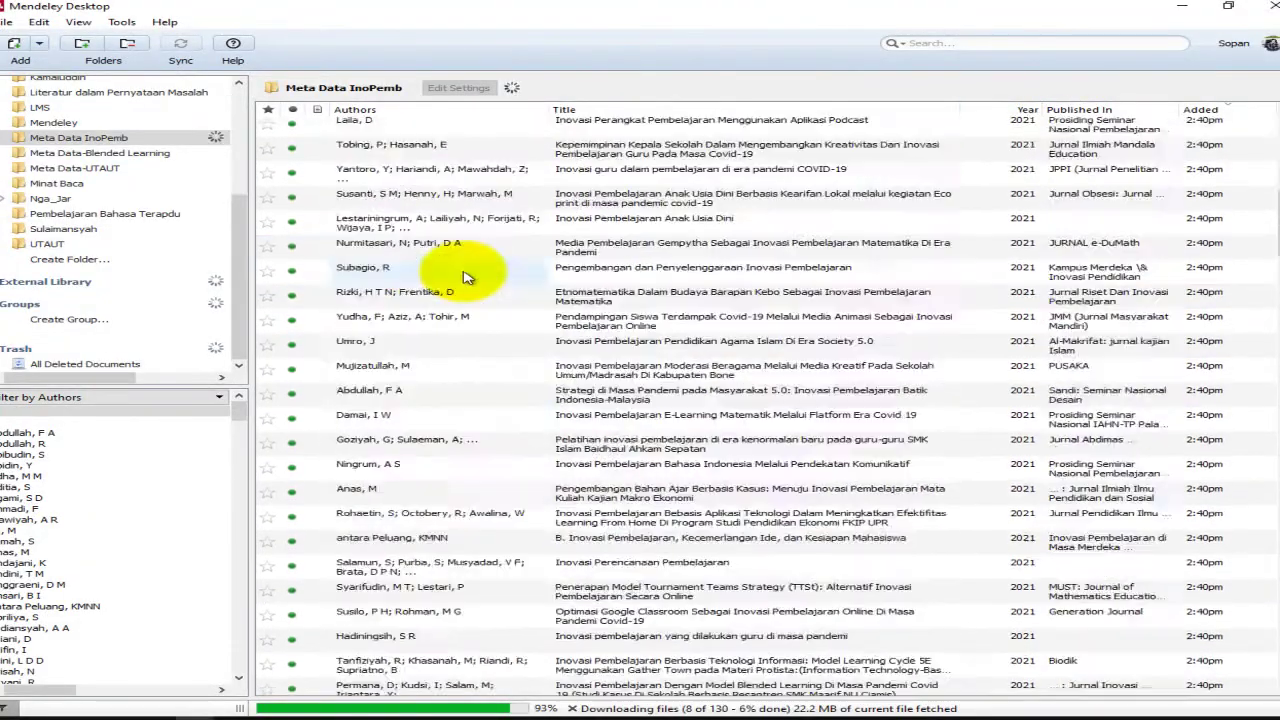
scroll(510, 285, "down", 15)
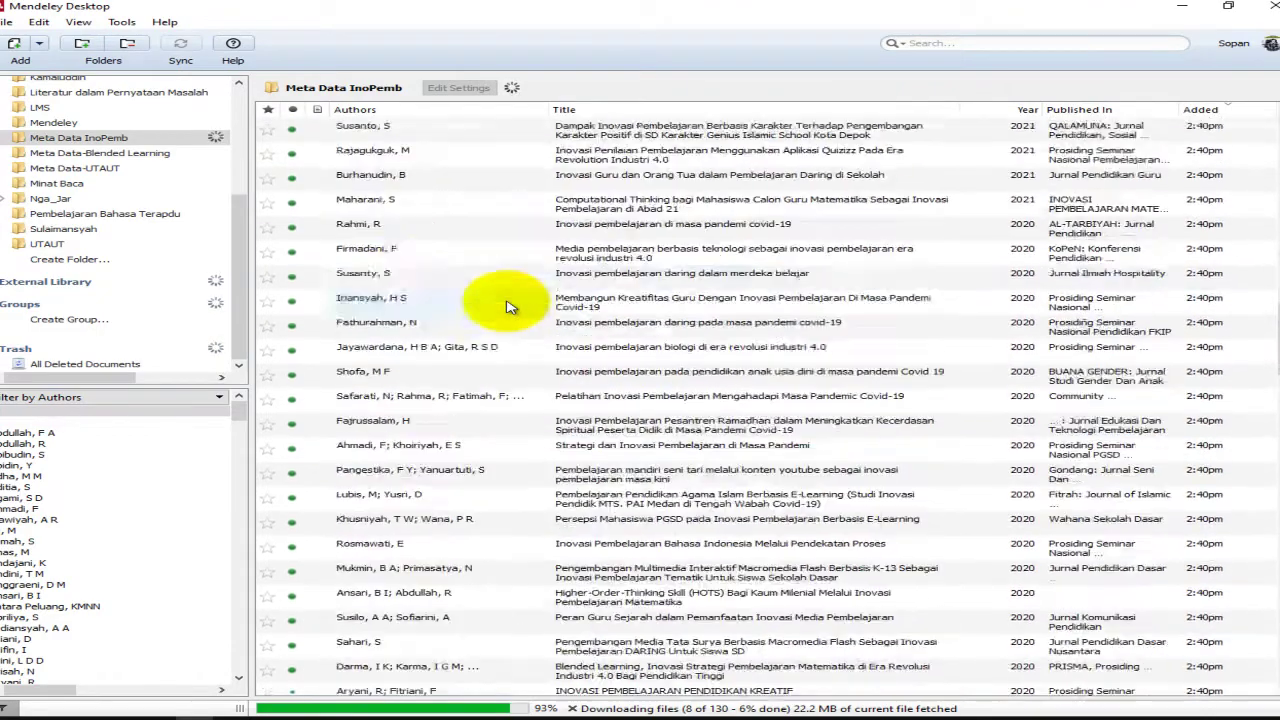
scroll(395, 287, "up", 15)
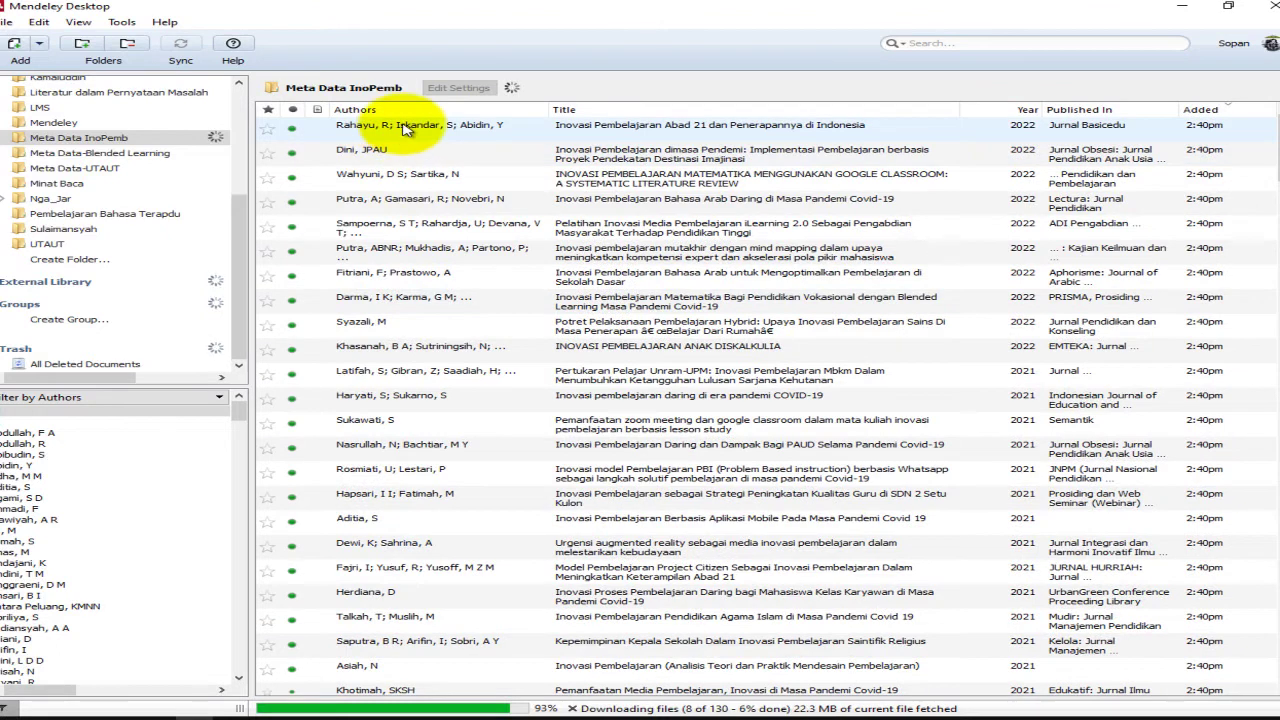
left_click(1027, 110)
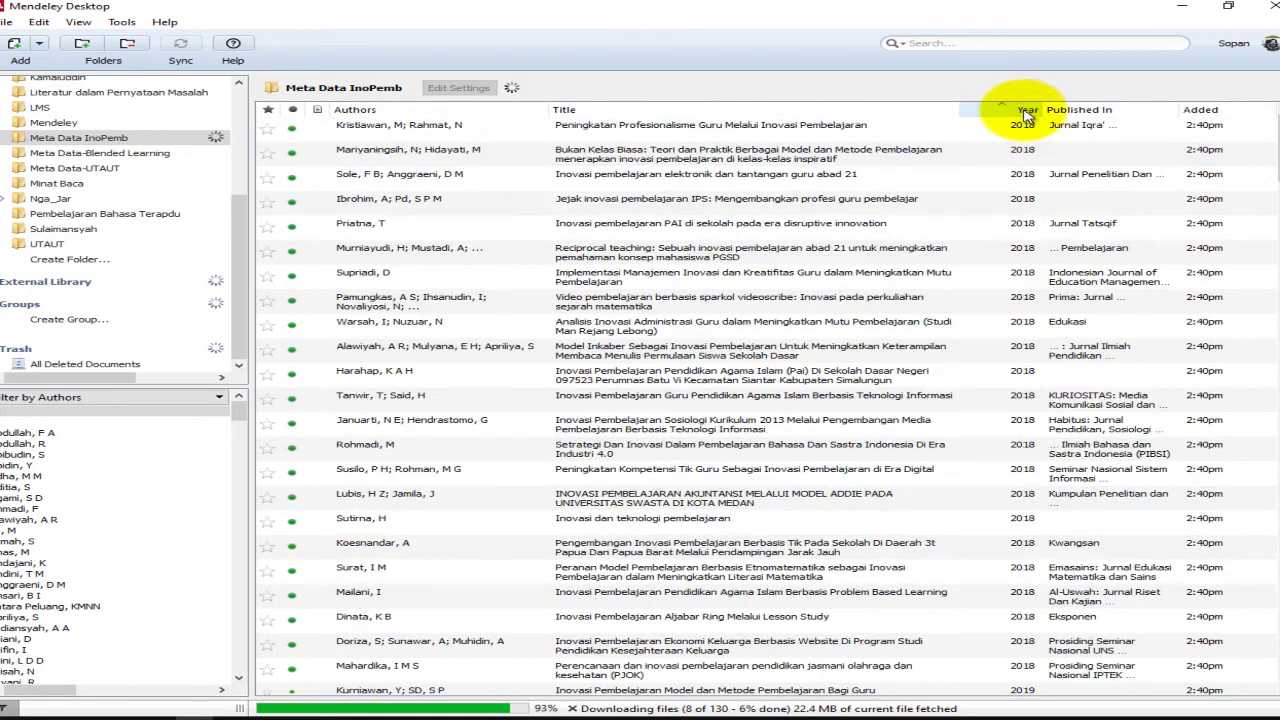
left_click(1027, 110)
left_click(1027, 110)
left_click(1027, 110)
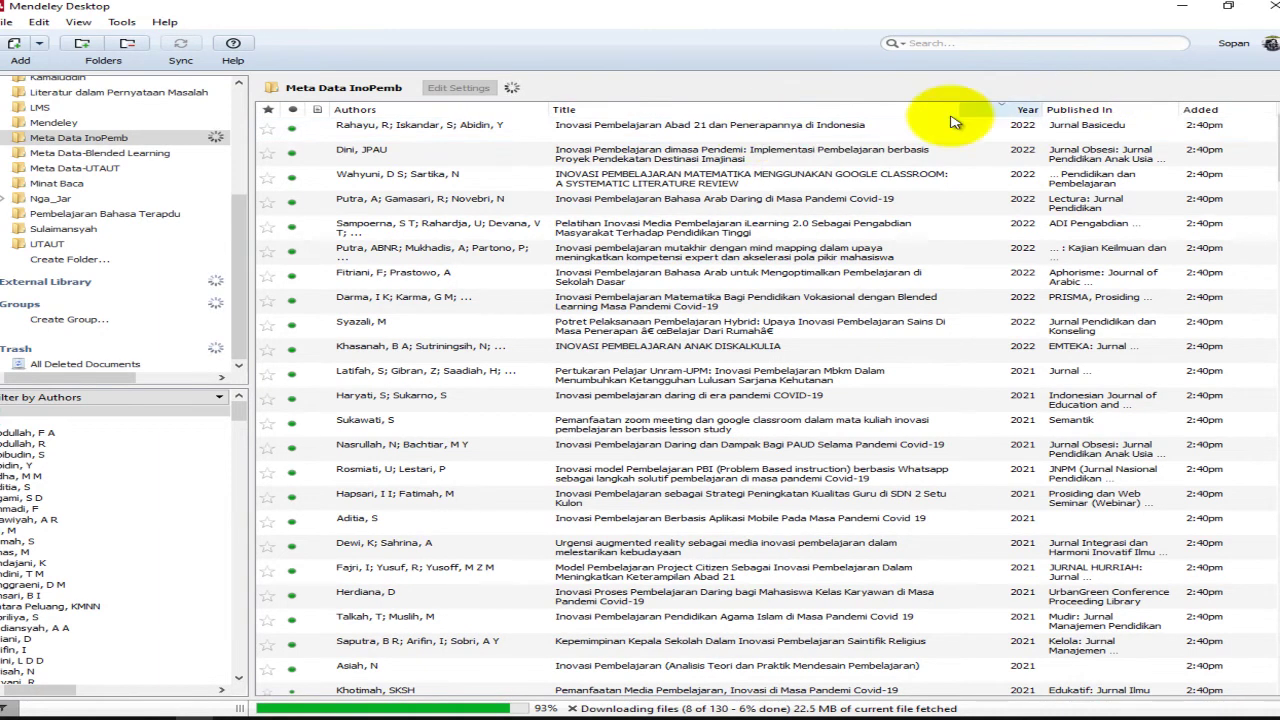
- Narrow the Title column of the document list and review the entries from first to last
left_click_drag(968, 117, 729, 129)
left_click_drag(1260, 158, 1268, 700)
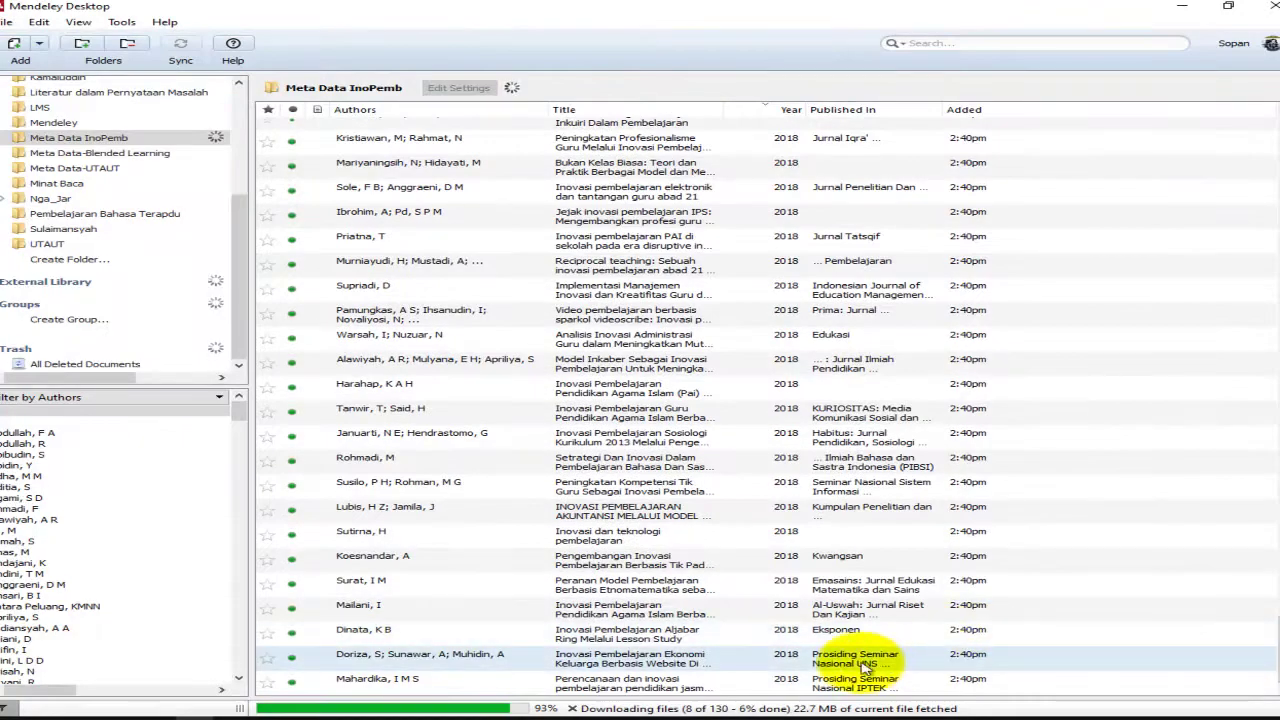
scroll(1260, 534, "up", 3)
scroll(1270, 680, "down", 3)
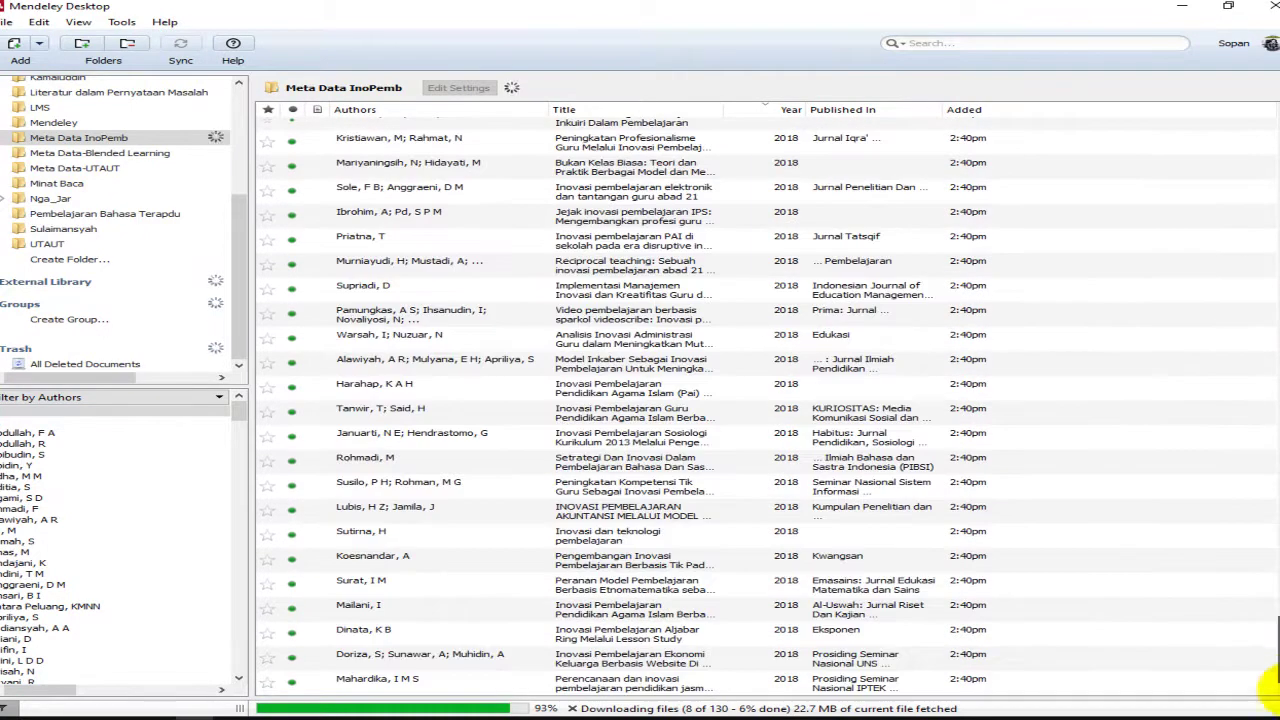
left_click_drag(1268, 680, 1268, 80)
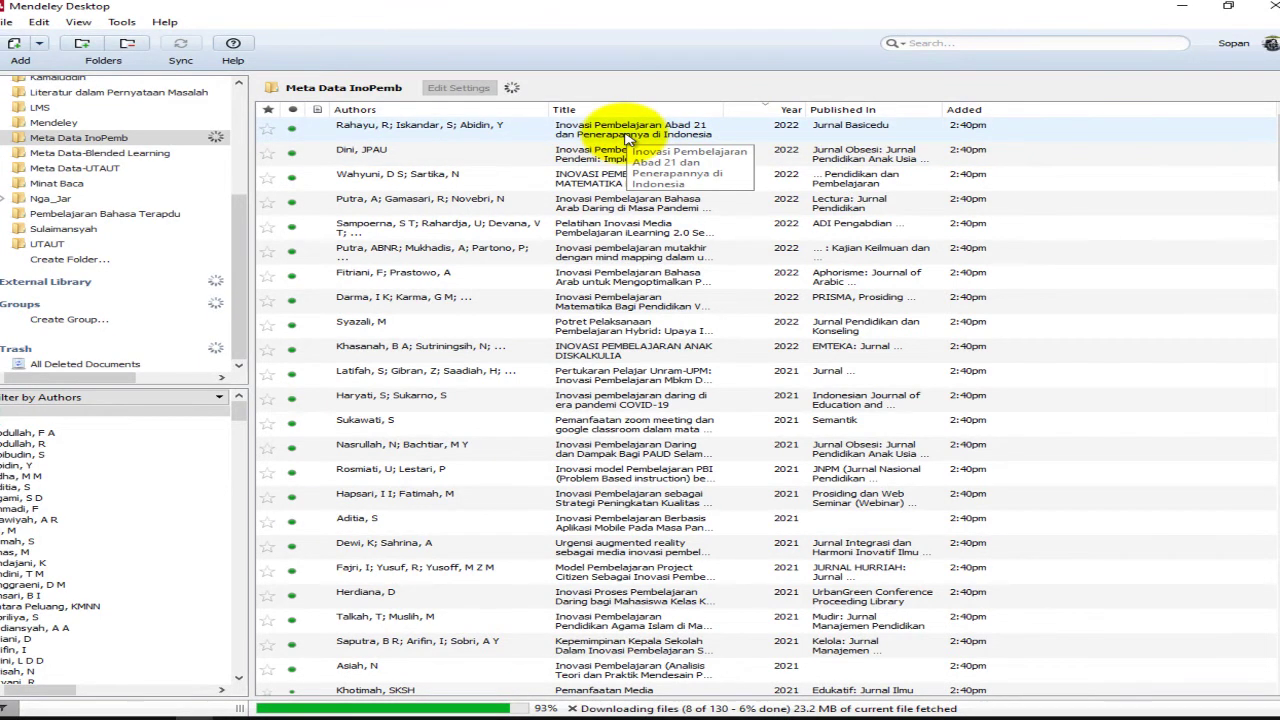
mouse_move(1279, 168)
left_mouse_down()
mouse_move(1277, 243)
mouse_move(1277, 162)
left_mouse_up()
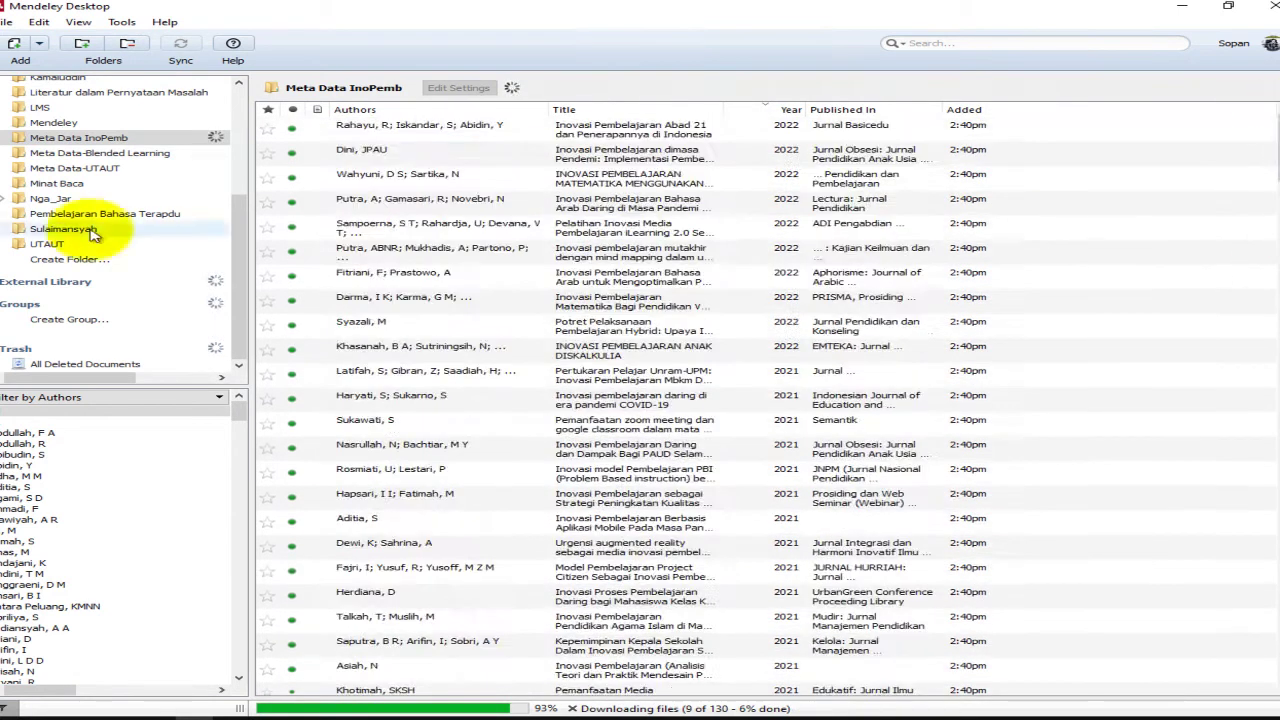
scroll(80, 240, "up", 5)
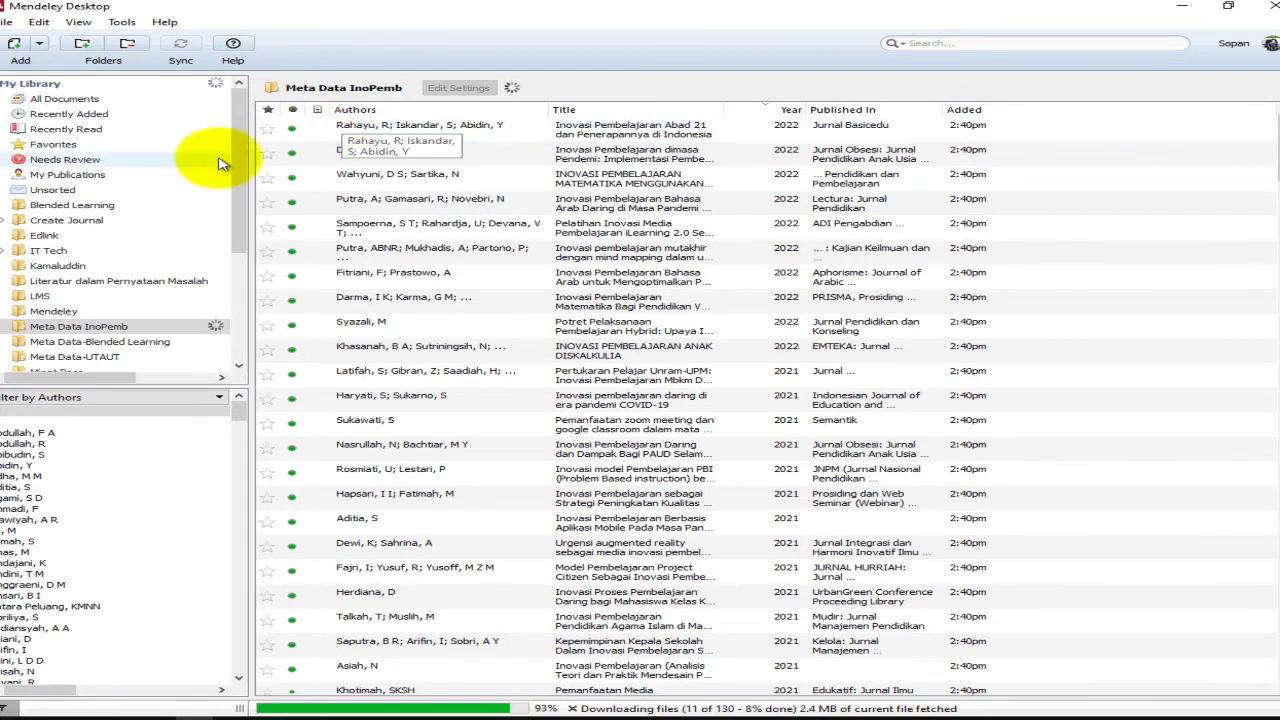
- Browse the Blended Learning folder and view the attached PDF of "Understanding Teaching-Learning Practice", closing it when done
left_click(89, 101)
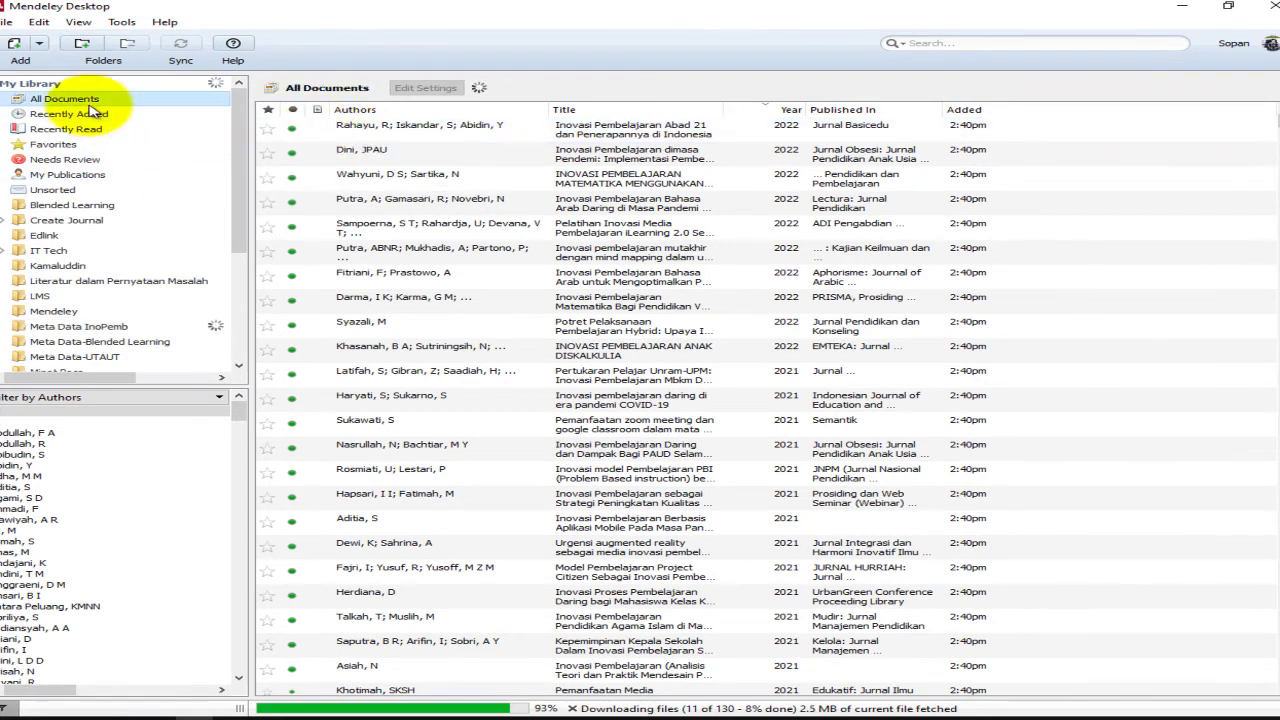
left_click(82, 205)
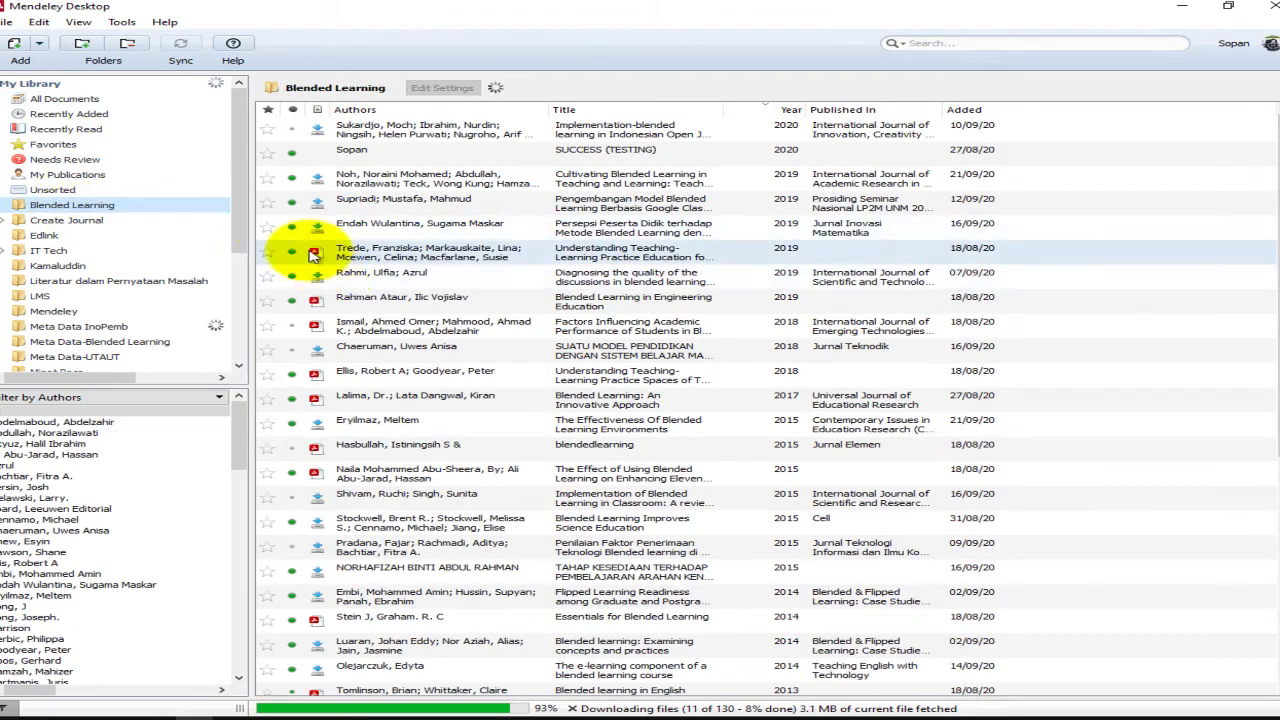
left_click(314, 256)
double_click(375, 260)
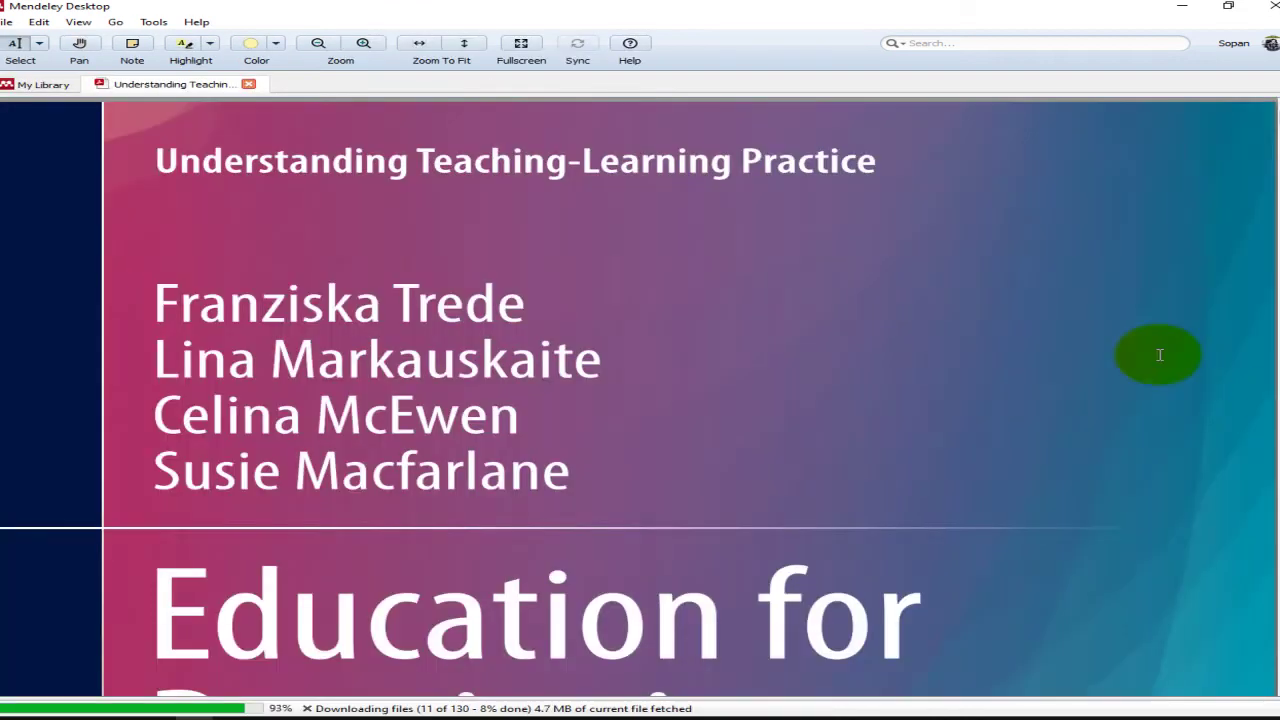
left_click(248, 84)
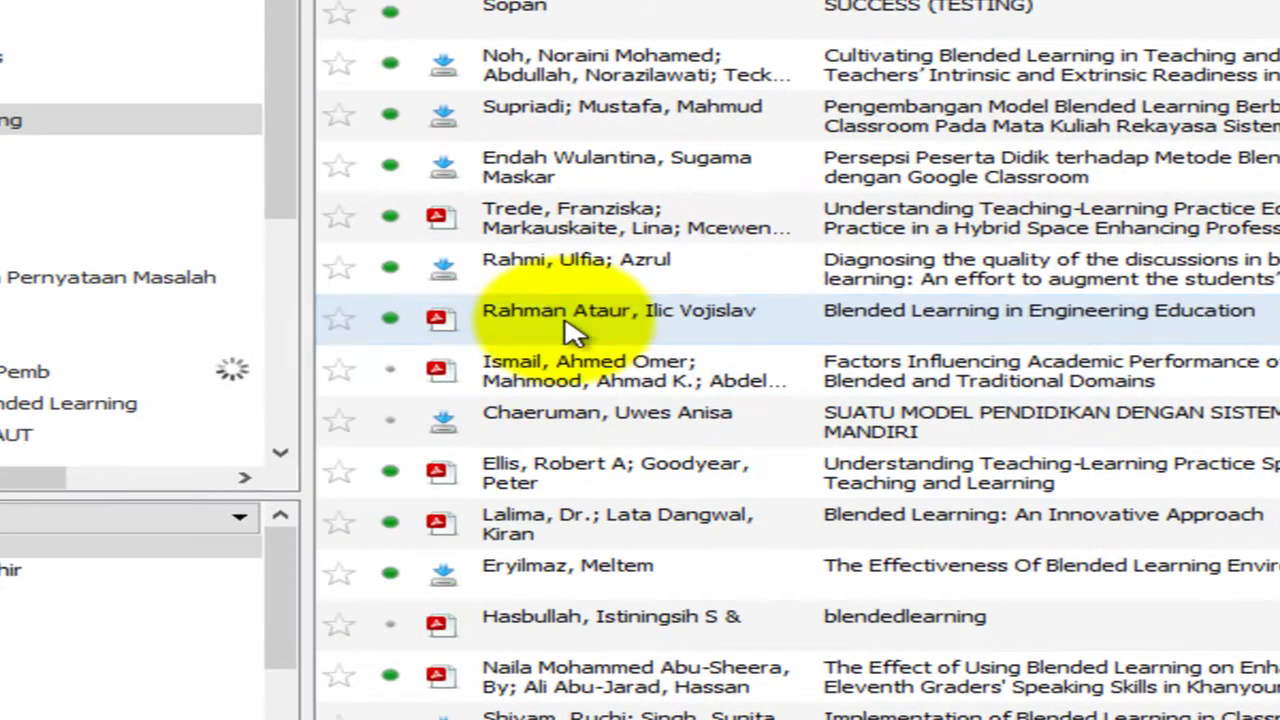
left_click(572, 330)
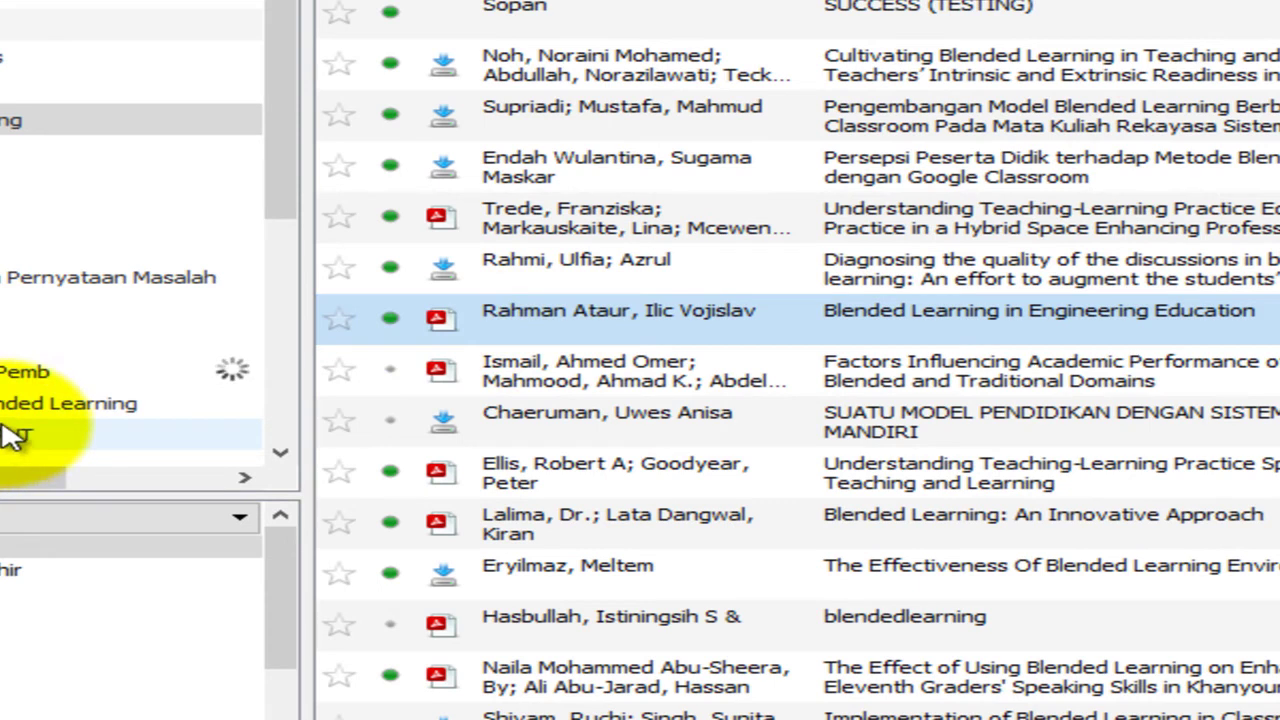
- Return to the Meta Data InoPemb folder and check its imported 2022 entries for attached PDF files
left_click(40, 371)
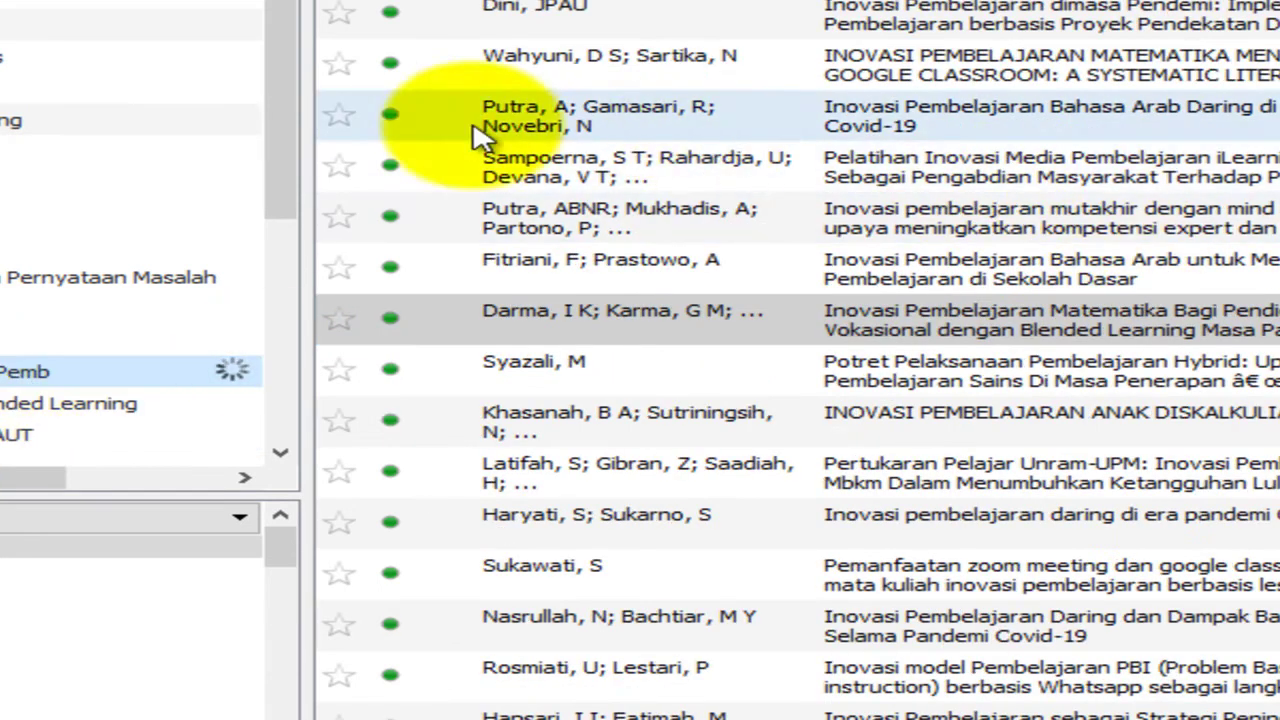
left_click(624, 315)
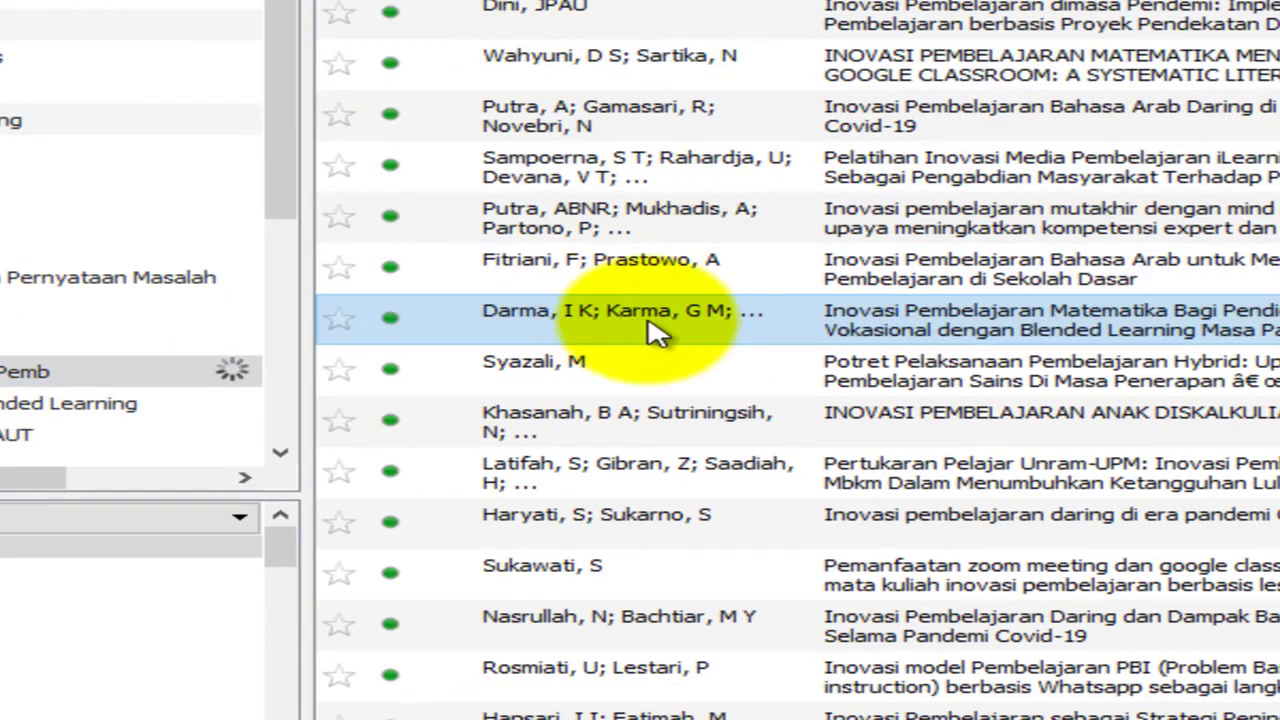
left_click(597, 405)
left_click(556, 334)
left_click(632, 236)
left_click(609, 164)
left_click(612, 119)
- Examine the details of the first three Meta Data InoPemb articles, including type, abstract, URL, catalog IDs and files
left_click(418, 137)
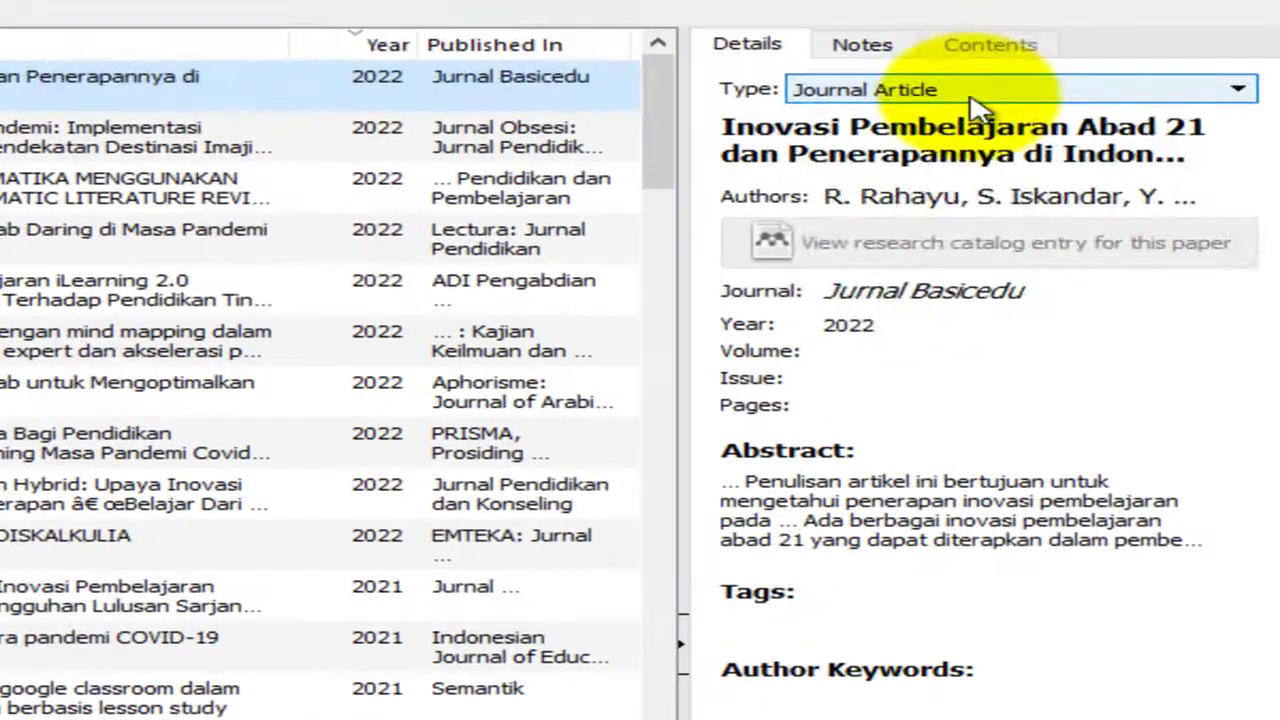
left_click(1125, 132)
left_click(1118, 135)
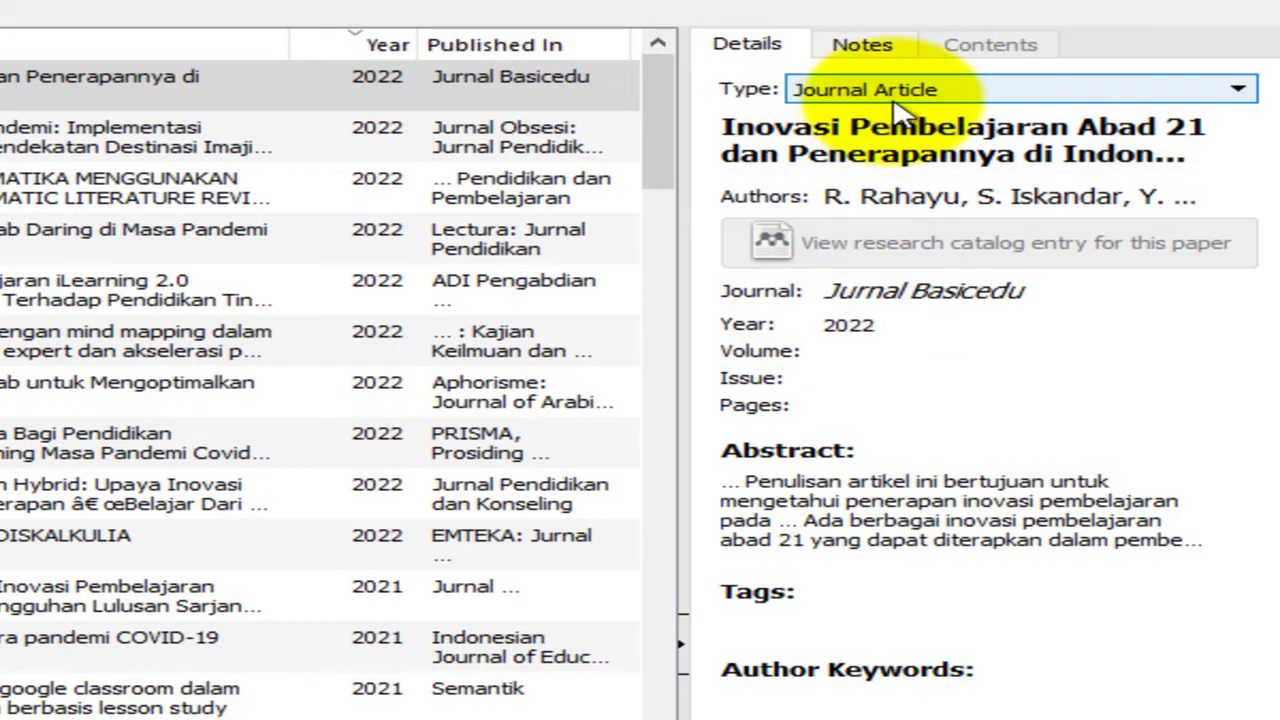
left_click(870, 481)
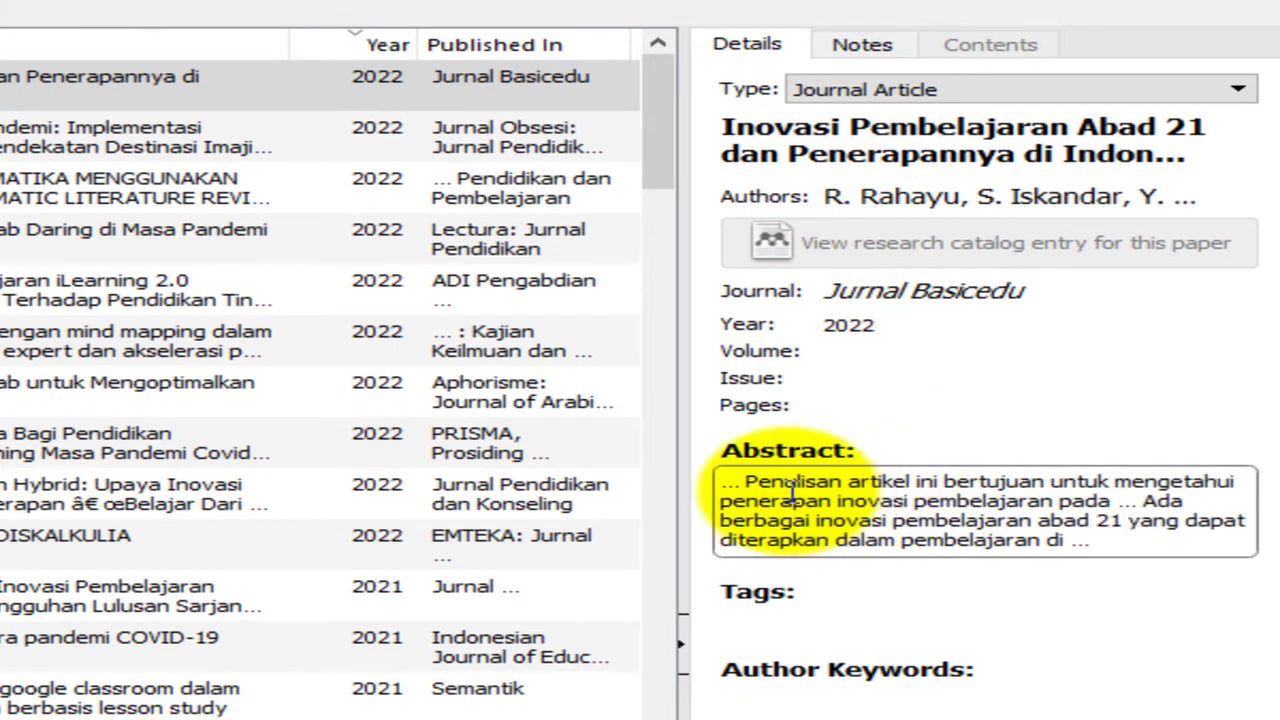
mouse_move(735, 487)
left_mouse_down()
mouse_move(1095, 540)
mouse_move(1243, 543)
mouse_move(1017, 535)
mouse_move(714, 485)
left_mouse_up()
left_click(758, 502)
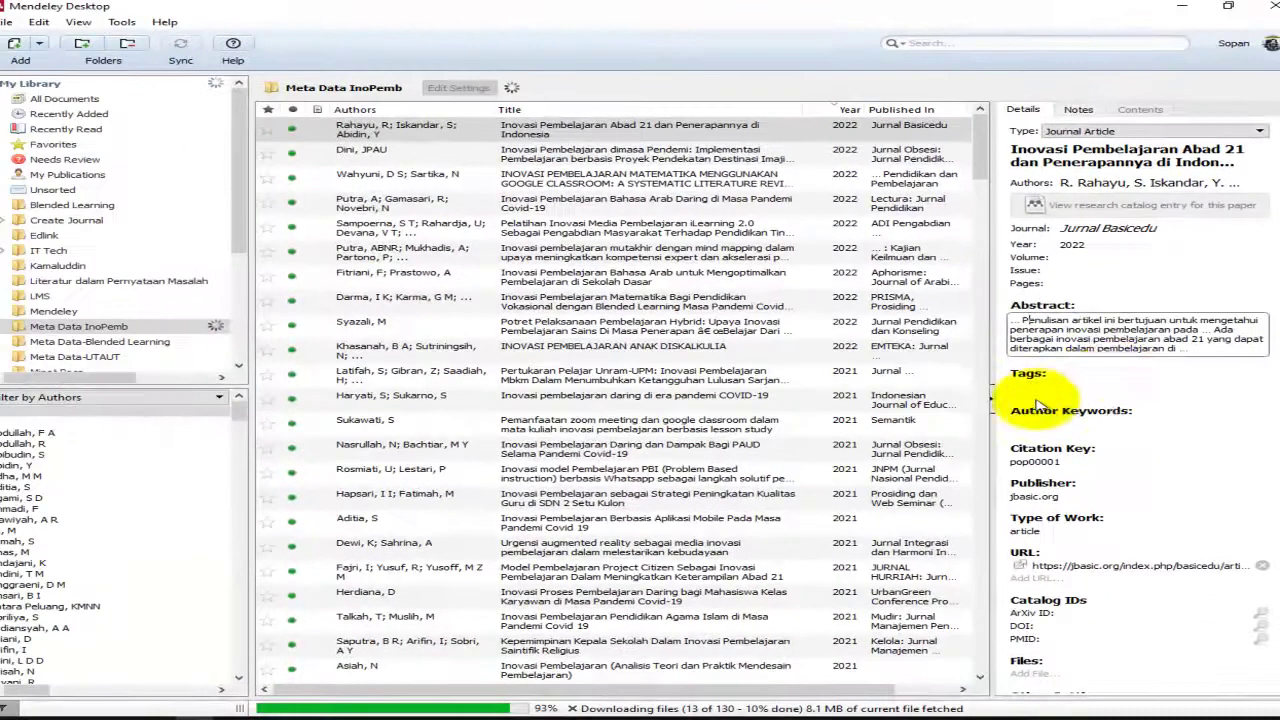
scroll(1000, 583, "down", 1)
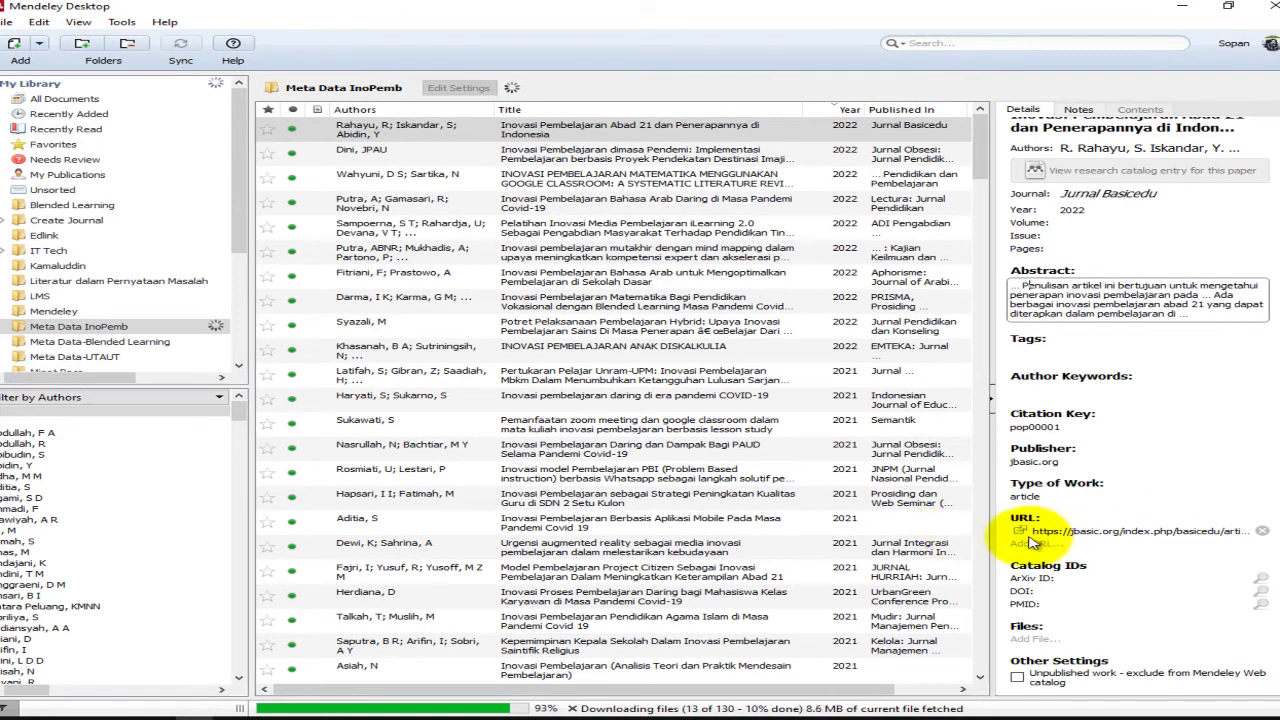
left_click(360, 155)
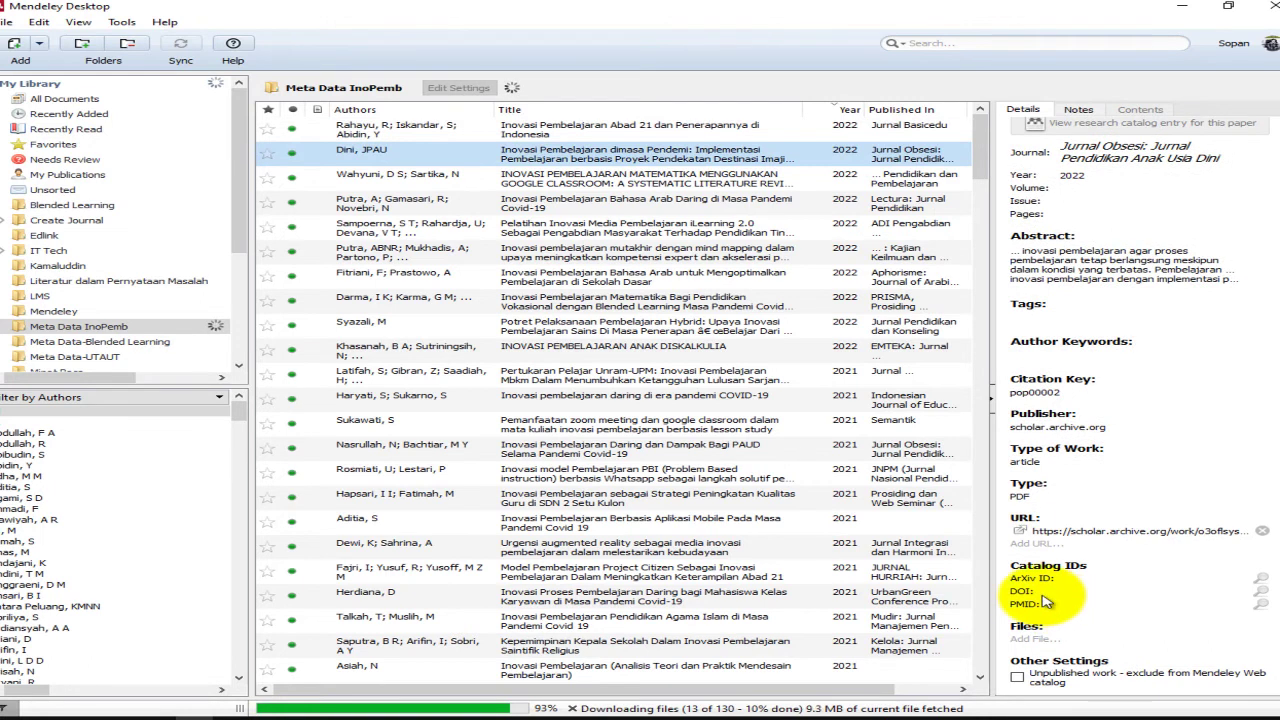
left_click(345, 175)
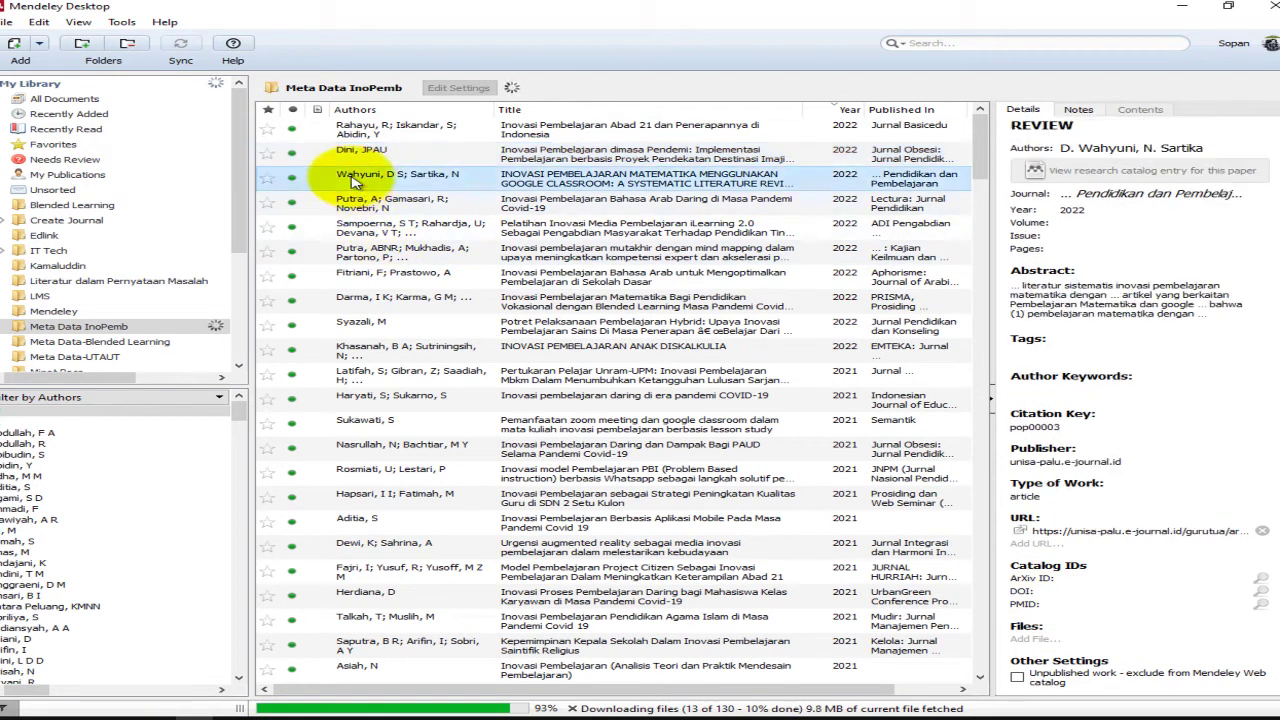
- Copy the URL of the article "Inovasi Pembelajaran Abad 21 dan Penerapannya di Indonesia" from its document details
left_click(435, 128)
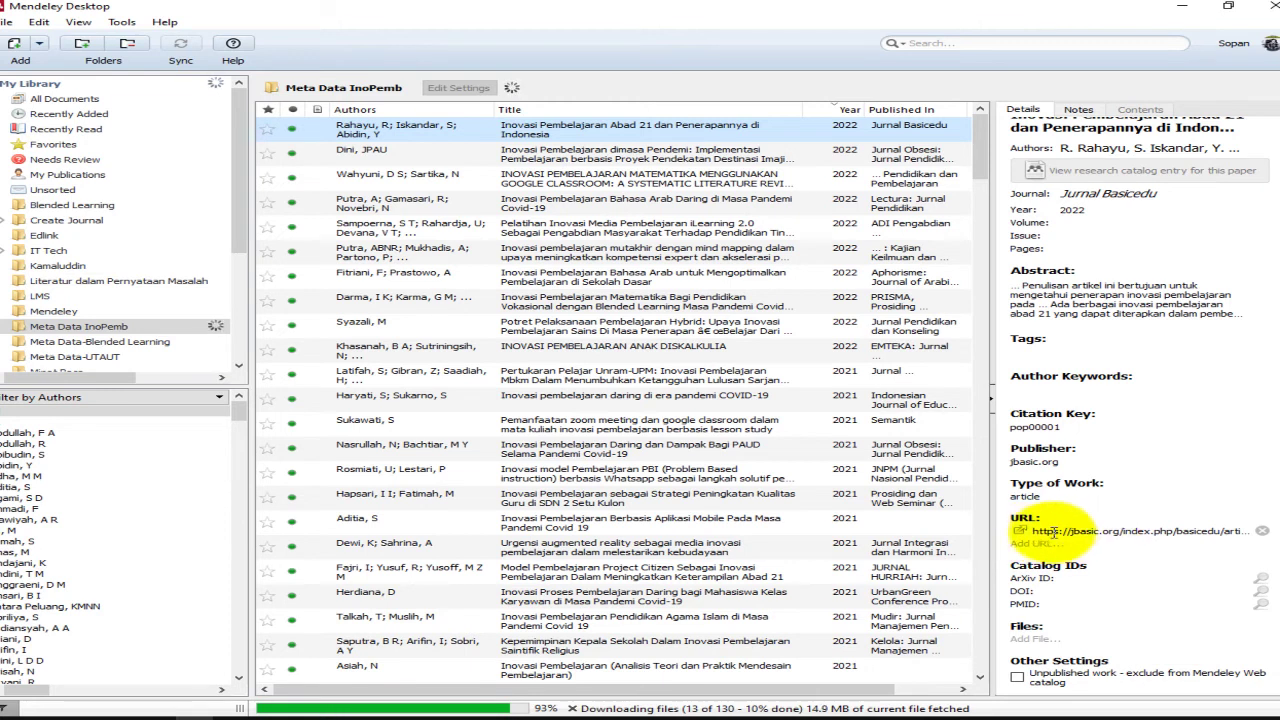
left_click(1111, 531)
triple_click(1111, 531)
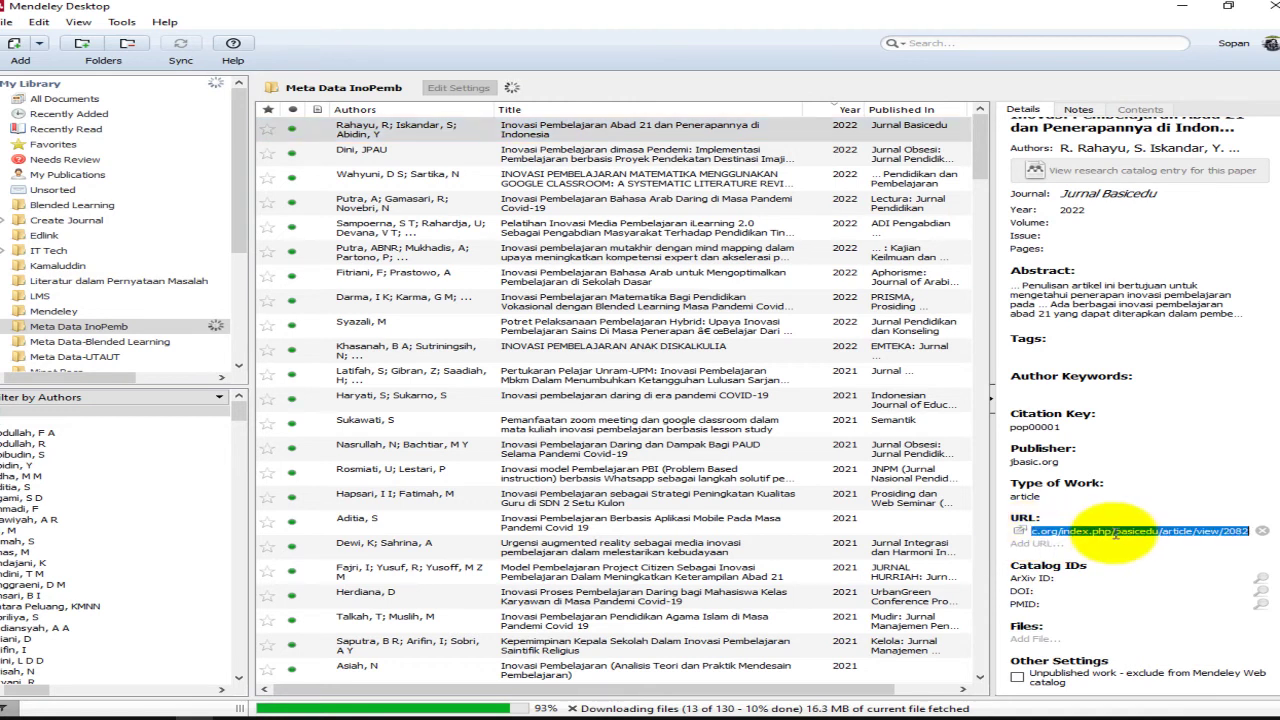
right_click(1113, 530)
left_click(1163, 597)
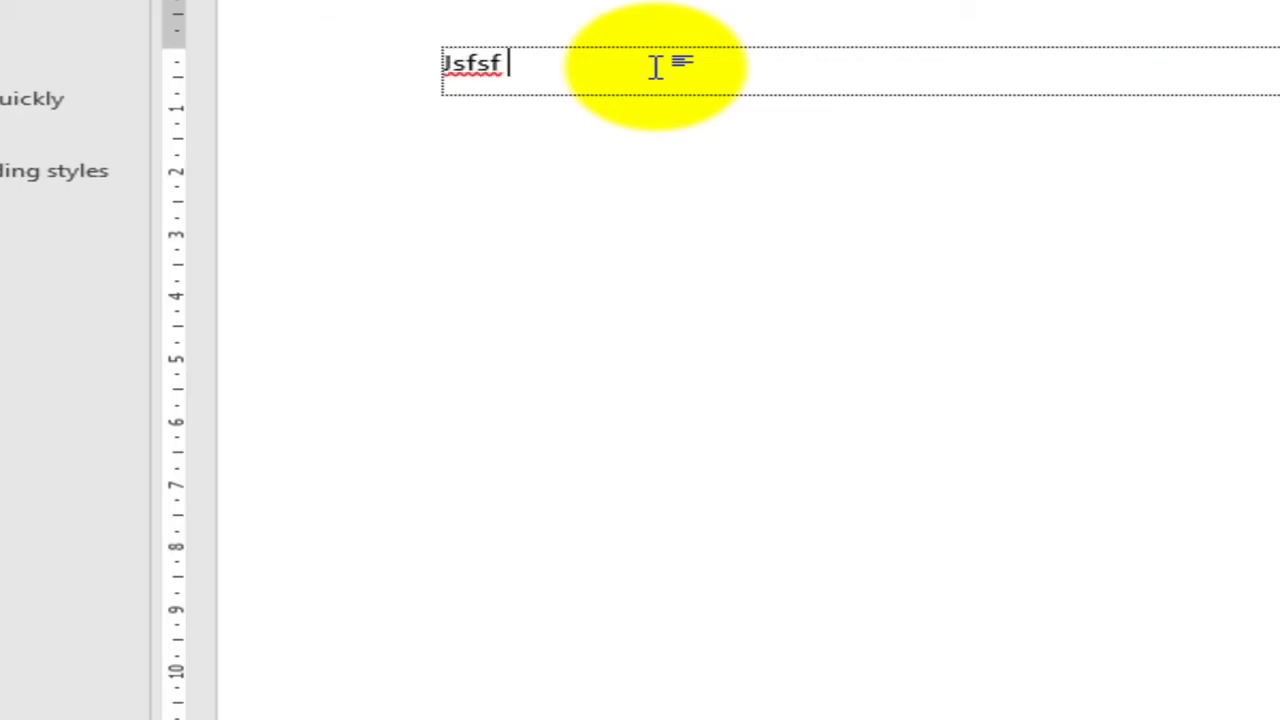
- Switch to Word and extend the sample text after "Jsfsf" with ",ojdjd"
type("djd")
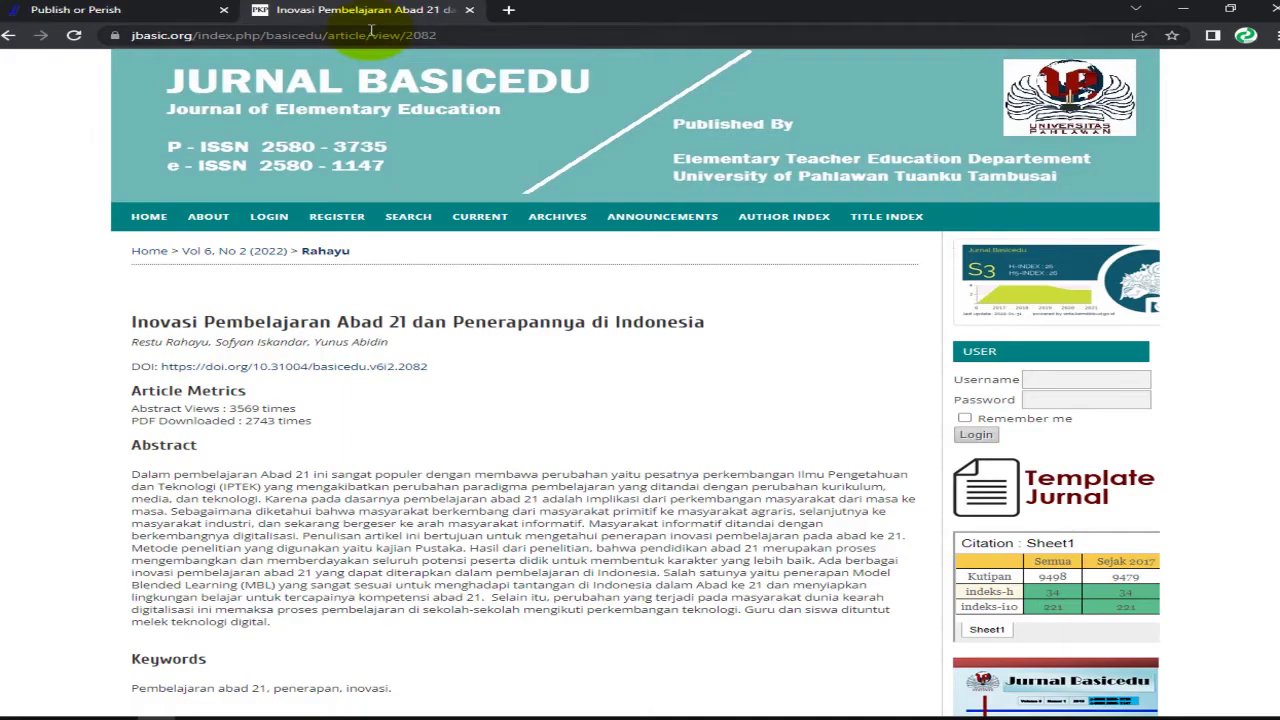
- Switch to the browser and examine the article's Jurnal Basicedu page, including its address, DOI, abstract, keywords, full text link and references
left_click(370, 35)
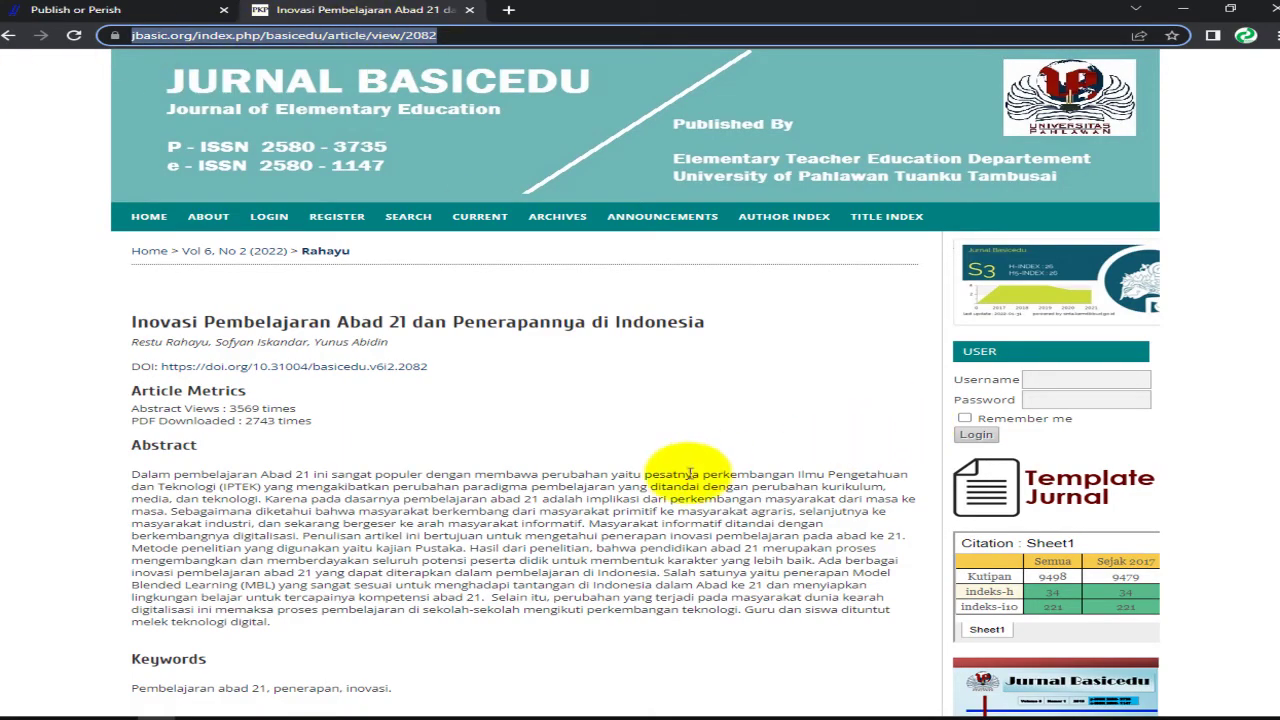
left_click(230, 365)
scroll(250, 385, "down", 2)
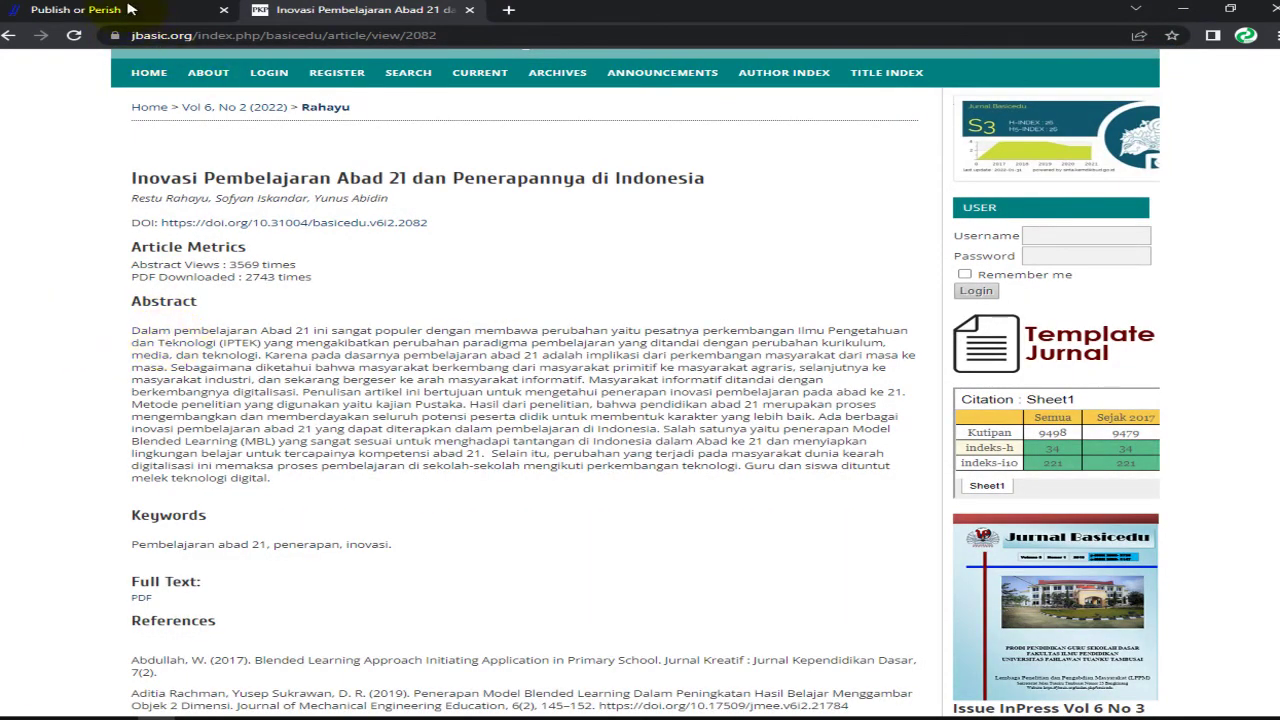
scroll(379, 392, "up", 2)
scroll(379, 392, "down", 12)
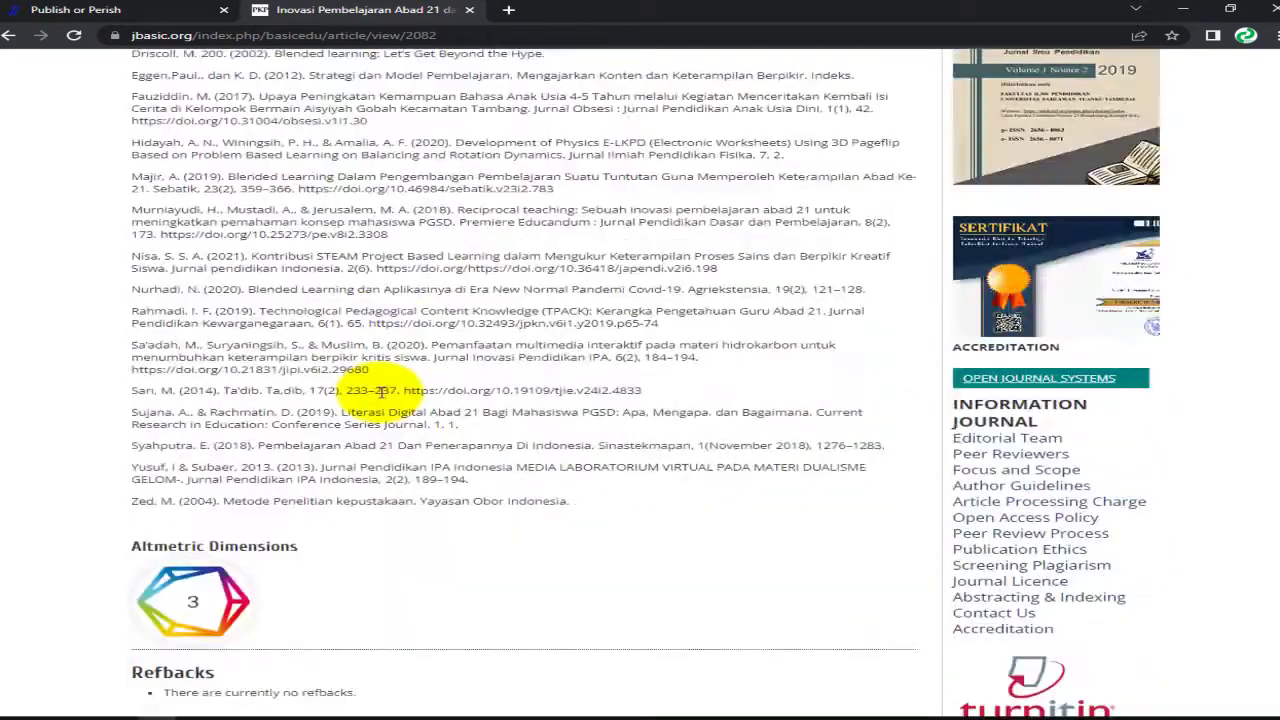
scroll(385, 390, "up", 8)
scroll(391, 395, "up", 5)
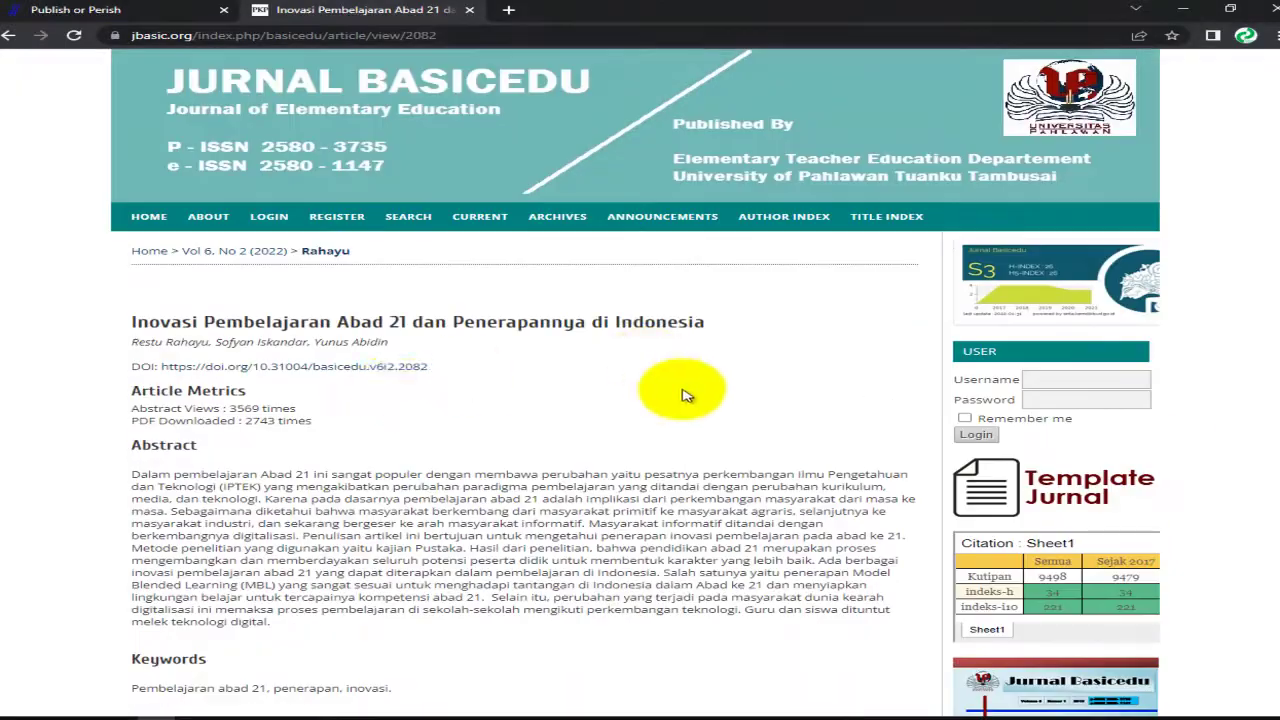
scroll(330, 375, "down", 15)
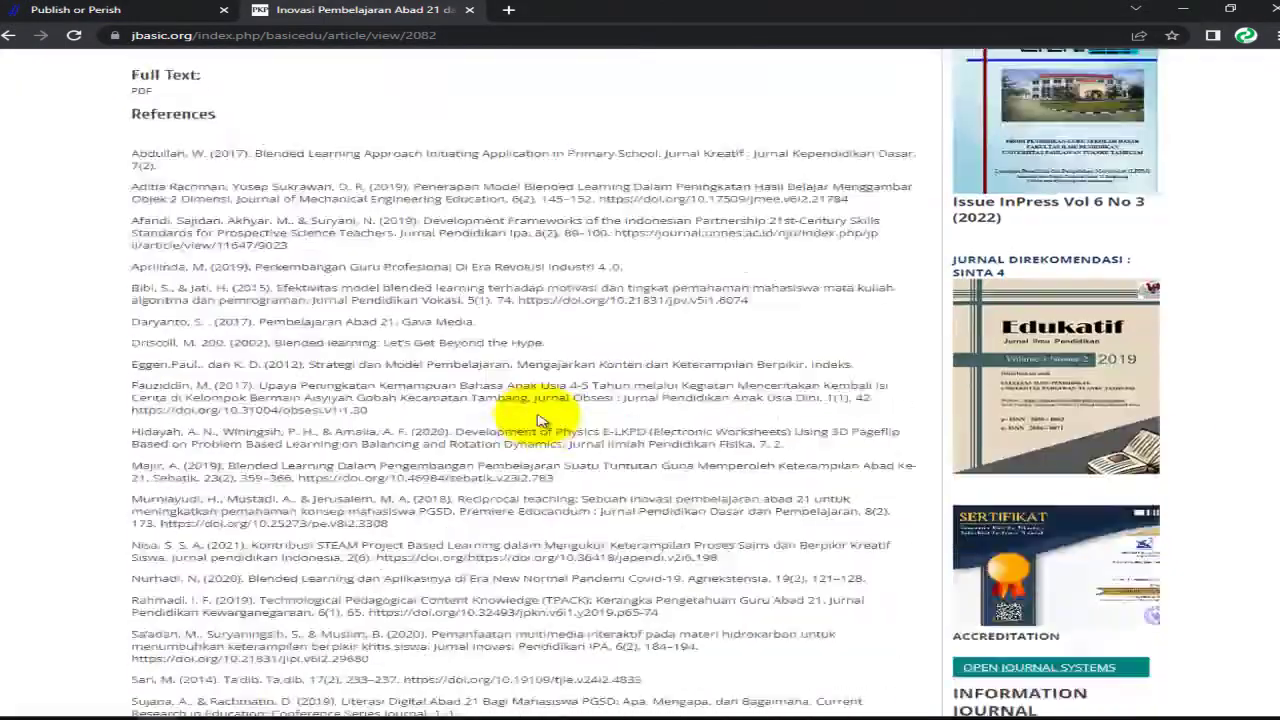
scroll(680, 445, "down", 3)
scroll(491, 451, "up", 12)
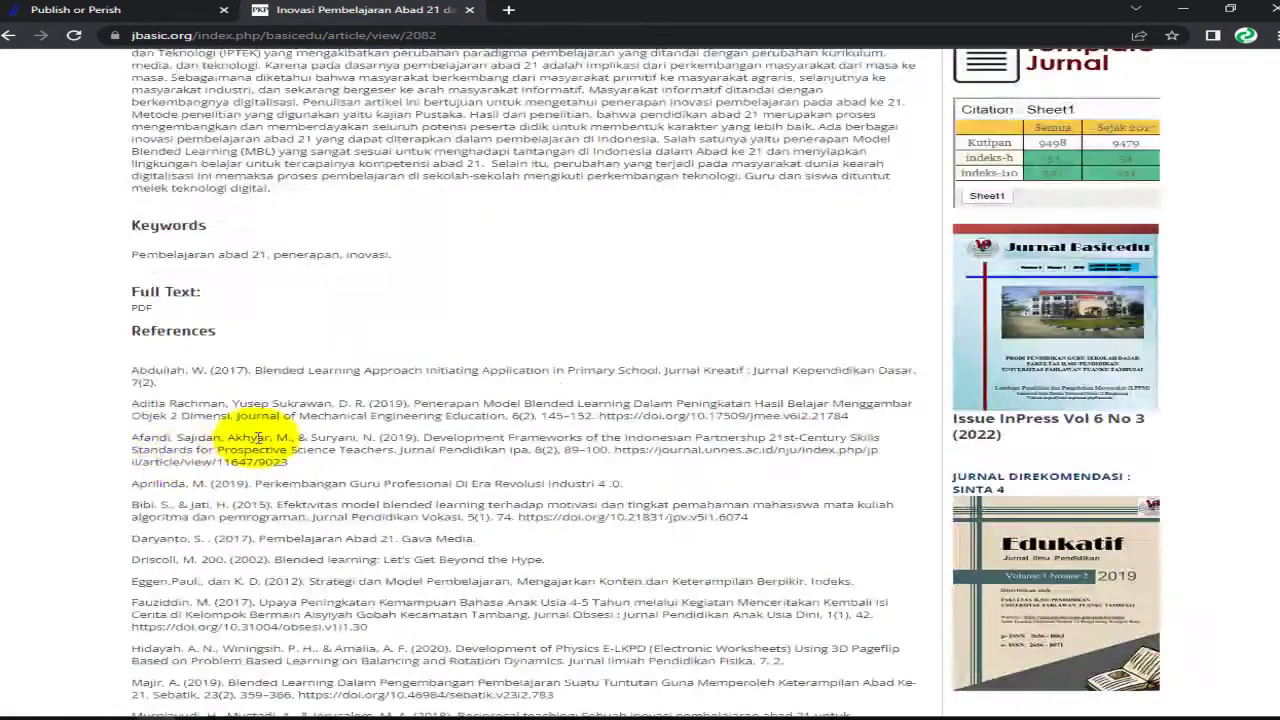
scroll(258, 437, "up", 4)
left_click_drag(145, 414, 596, 476)
left_click(355, 488)
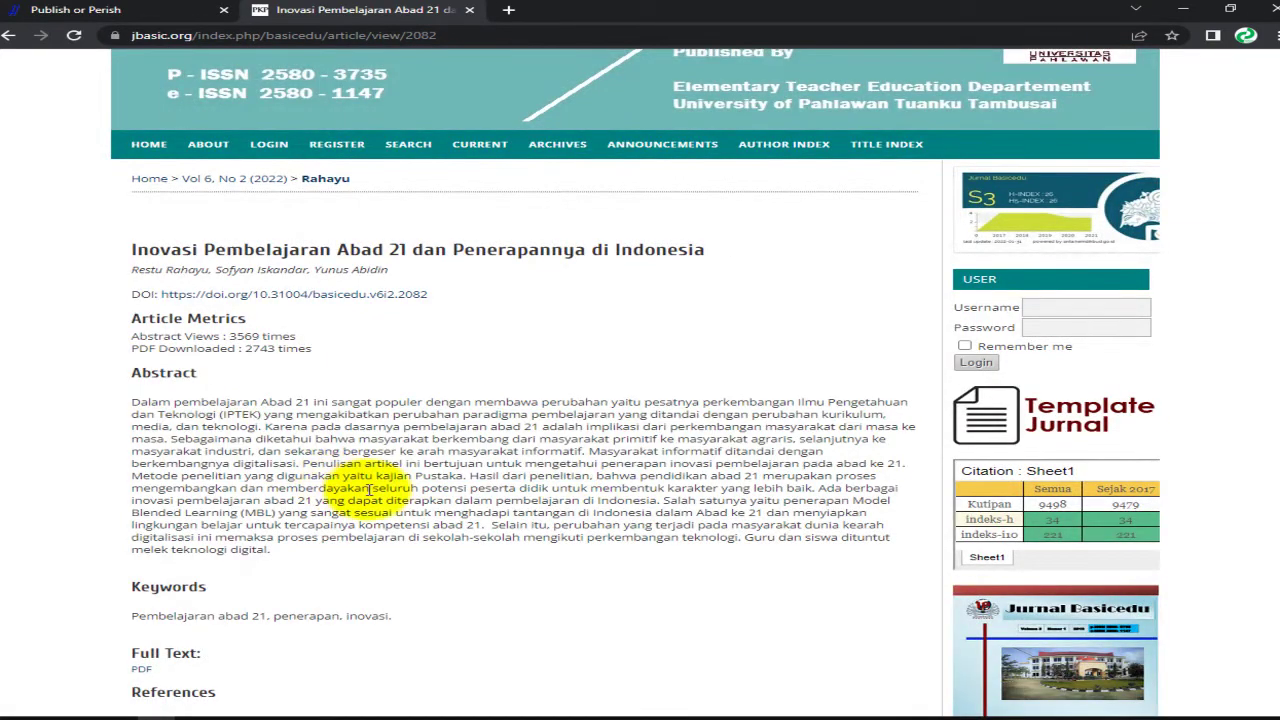
scroll(453, 500, "down", 3)
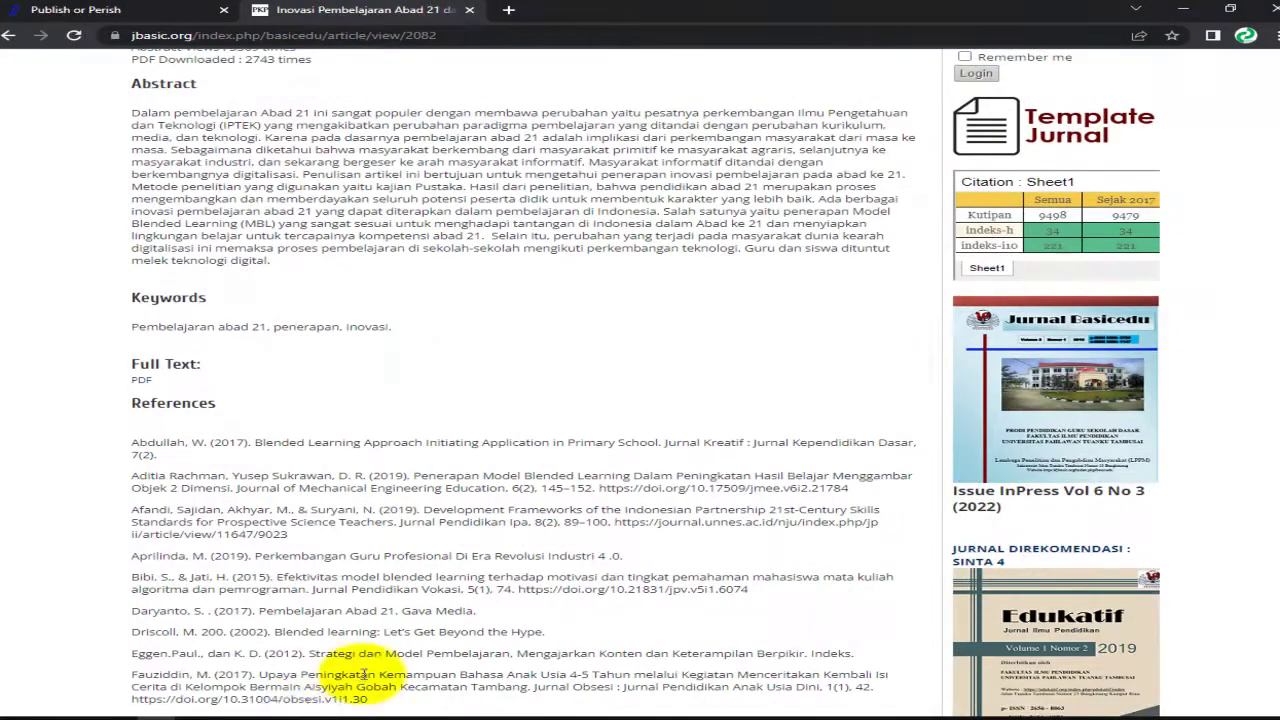
- Switch to Word and insert a Mendeley citation for "Inovasi Pembelajaran Abad 21 dan Penerapannya di Indonesia" after the sample text
left_click(290, 708)
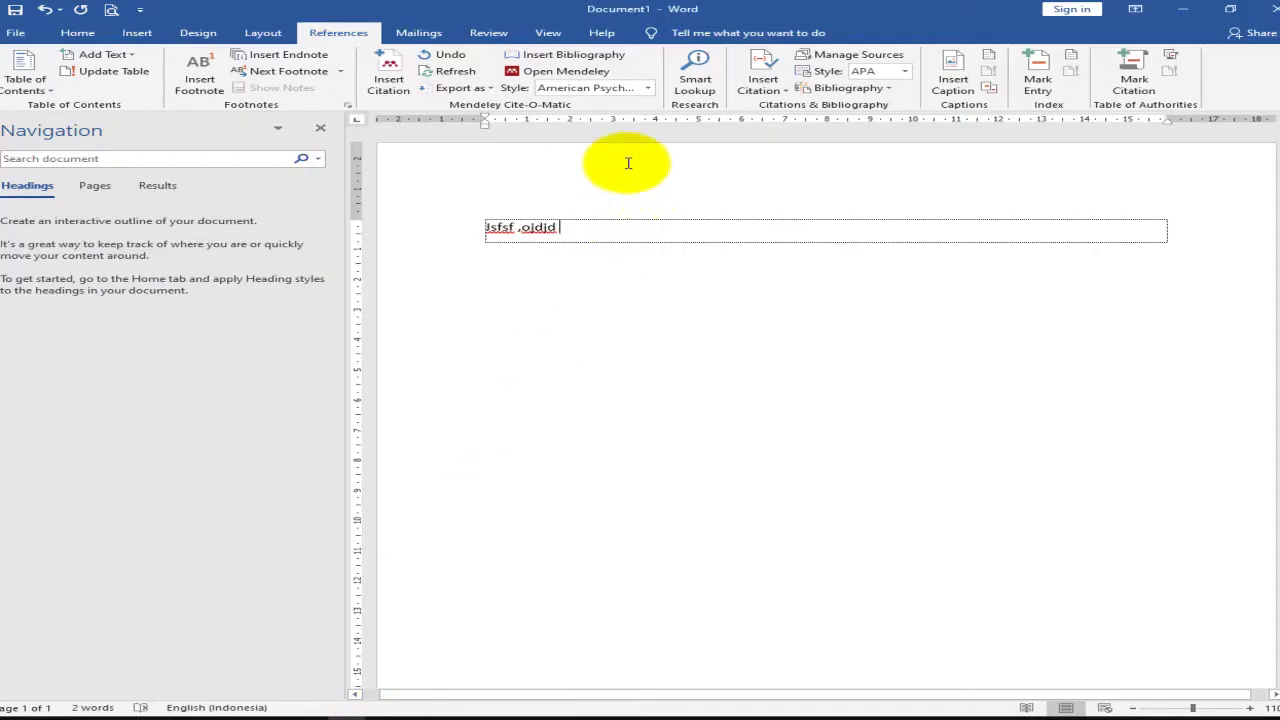
left_click(388, 72)
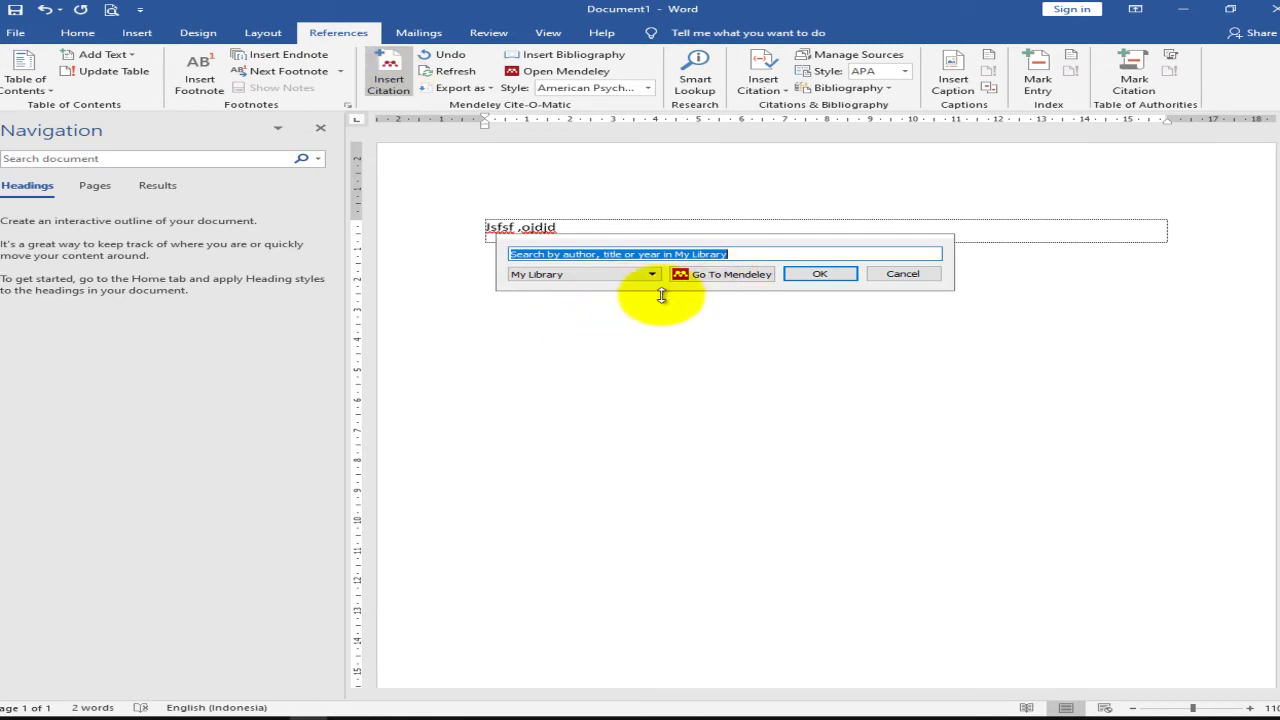
left_click(728, 274)
left_click(534, 138)
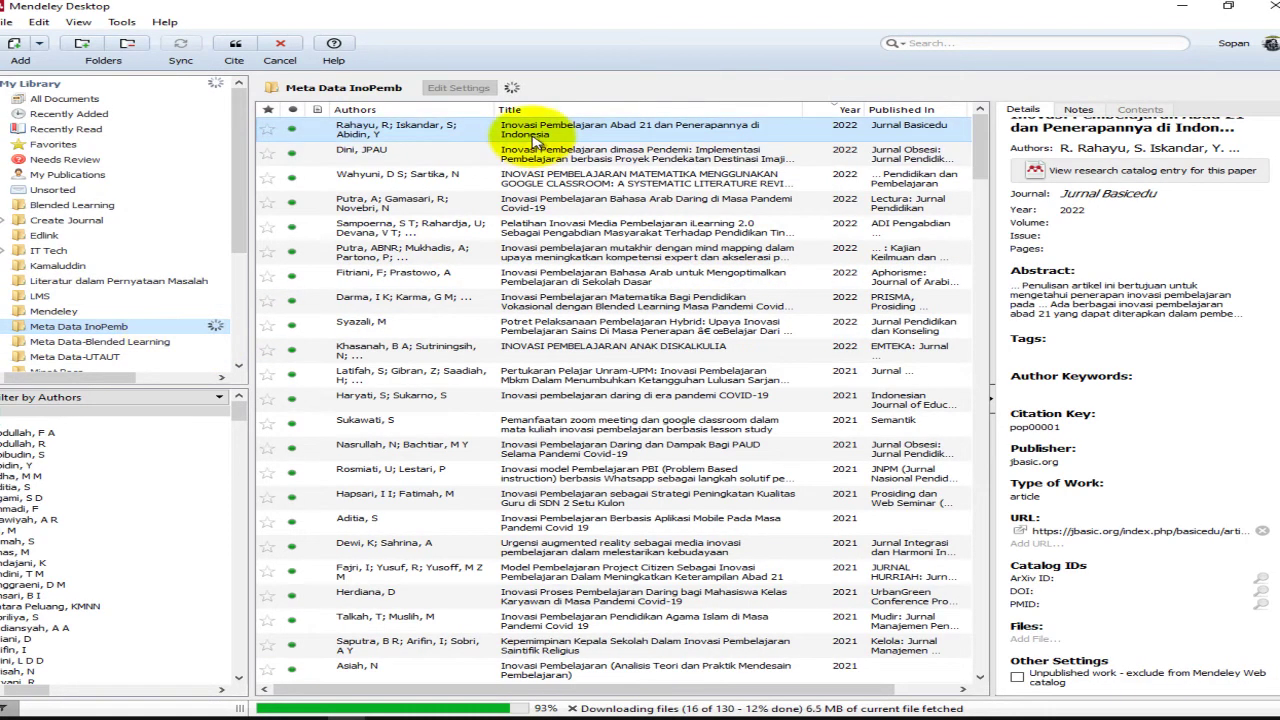
left_click(232, 50)
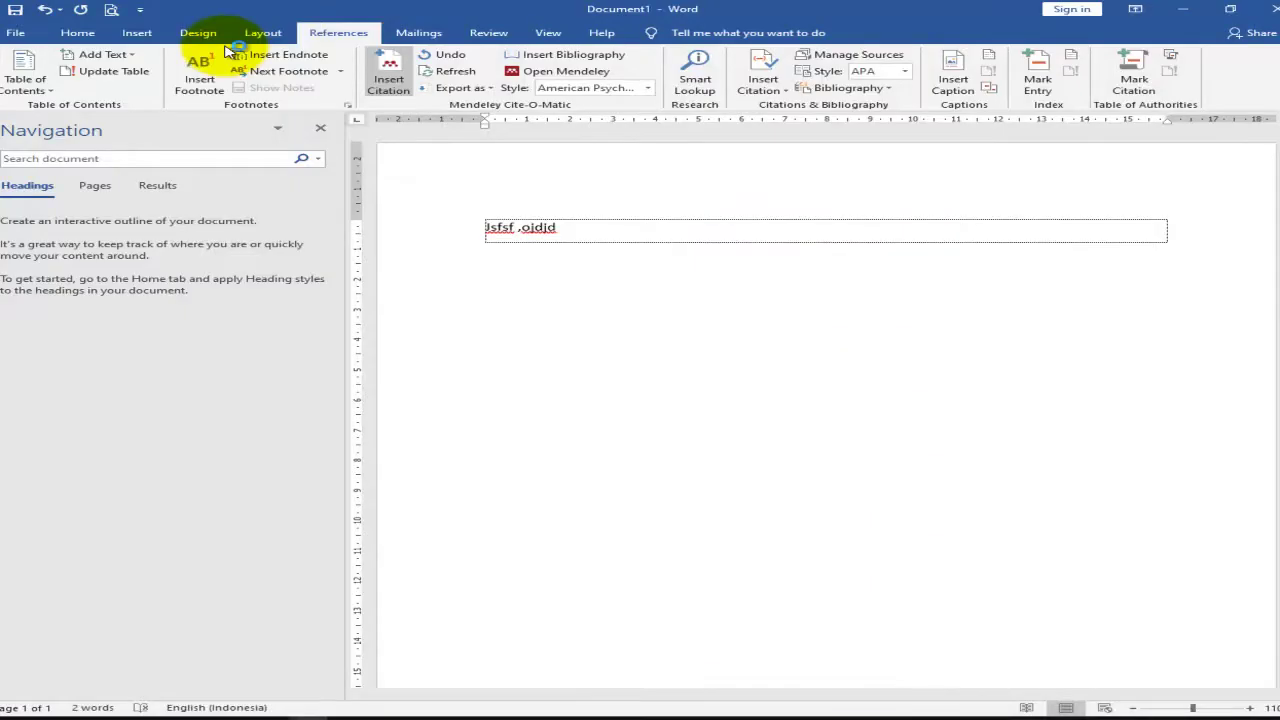
- Add two new lines below the citation and insert the Mendeley bibliography there
left_click(650, 232)
left_click(715, 229)
key("Return")
key("Return")
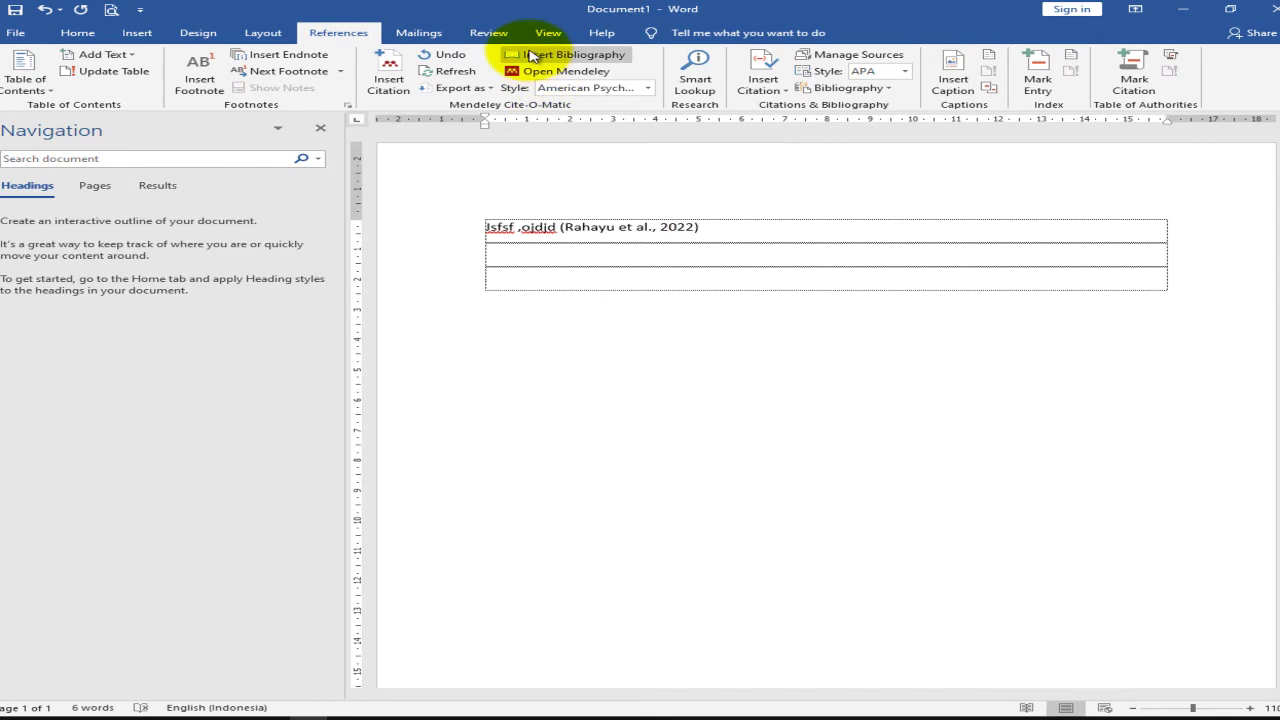
left_click(710, 290)
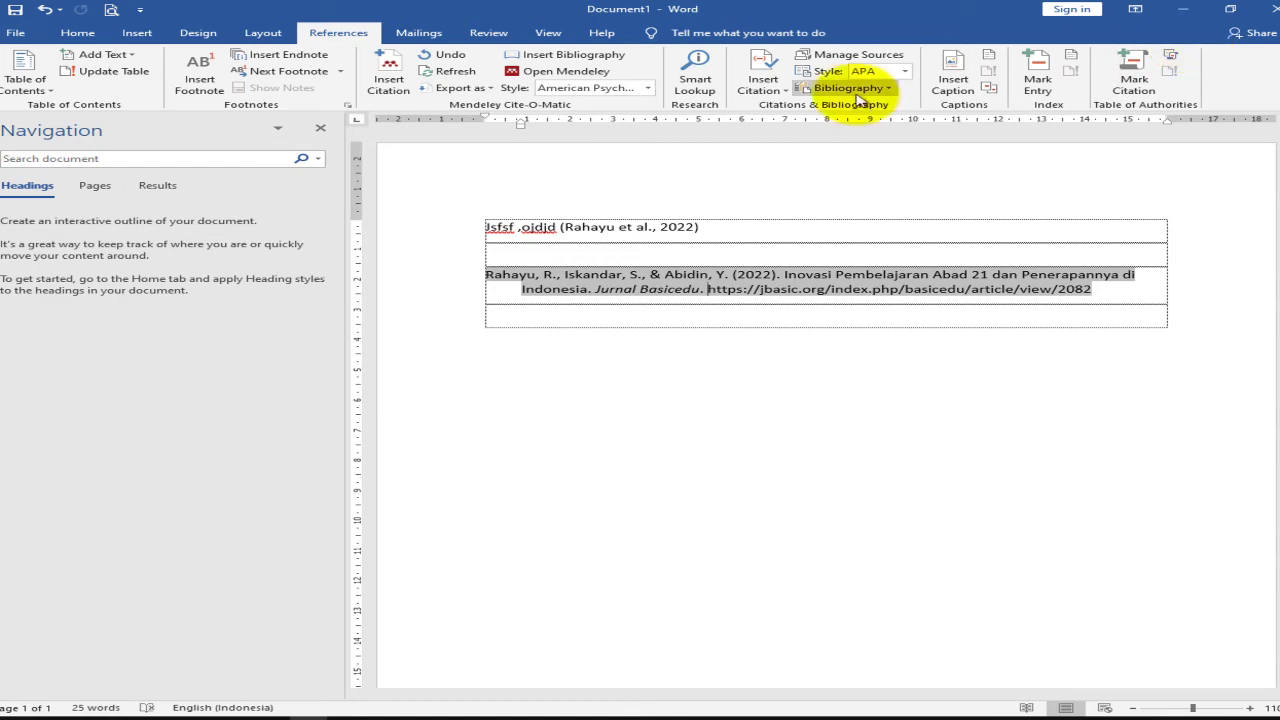
- Switch to File Explorer and look in the Documents folder
left_click(120, 717)
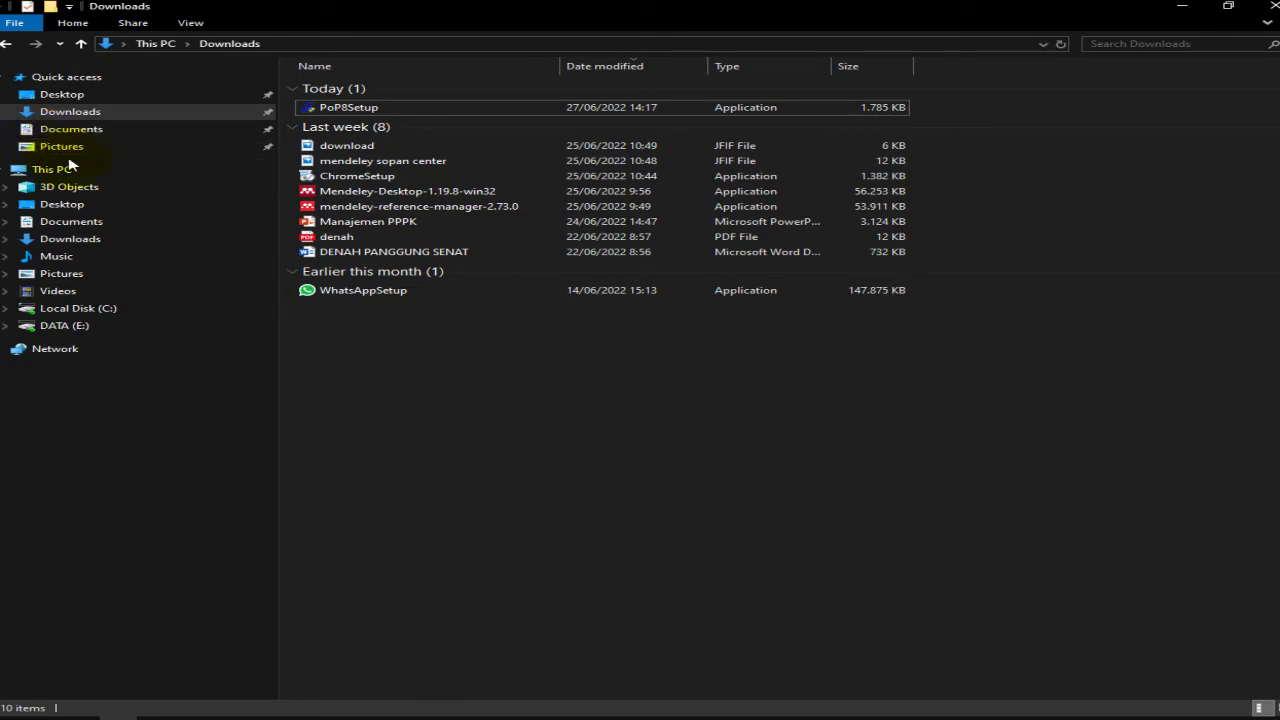
left_click(72, 129)
left_click(342, 118)
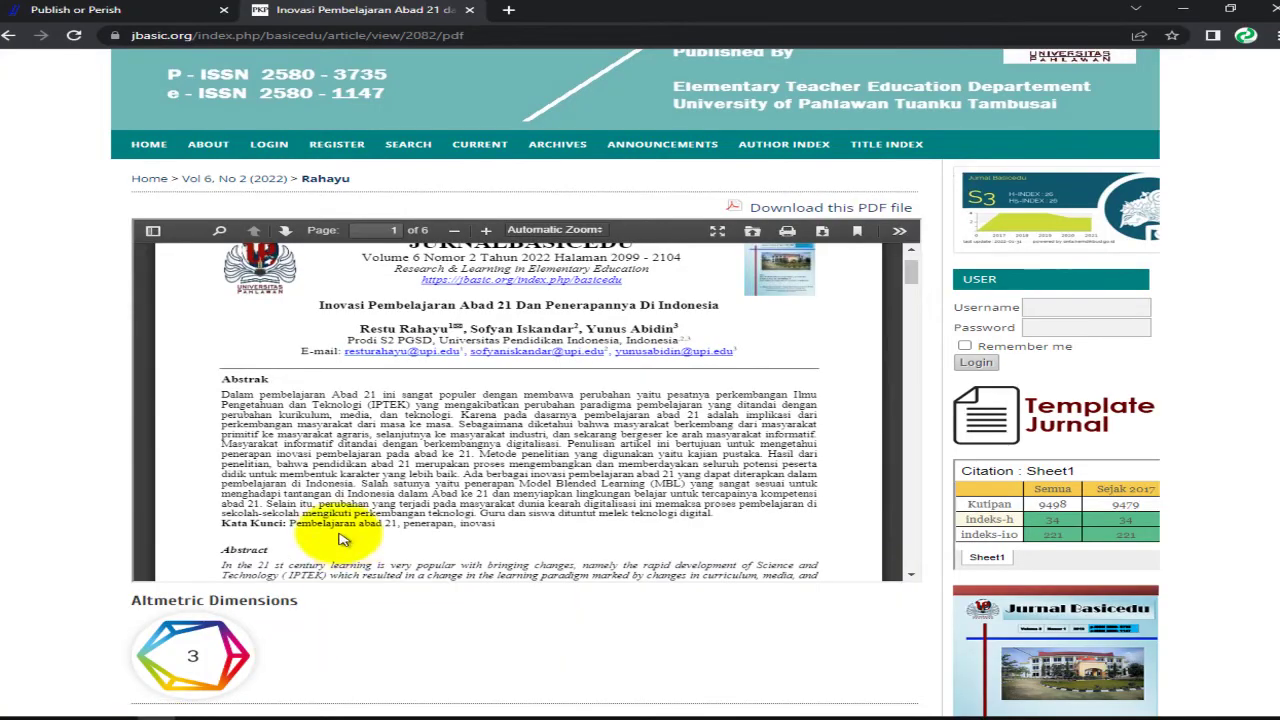
scroll(410, 520, "up", 2)
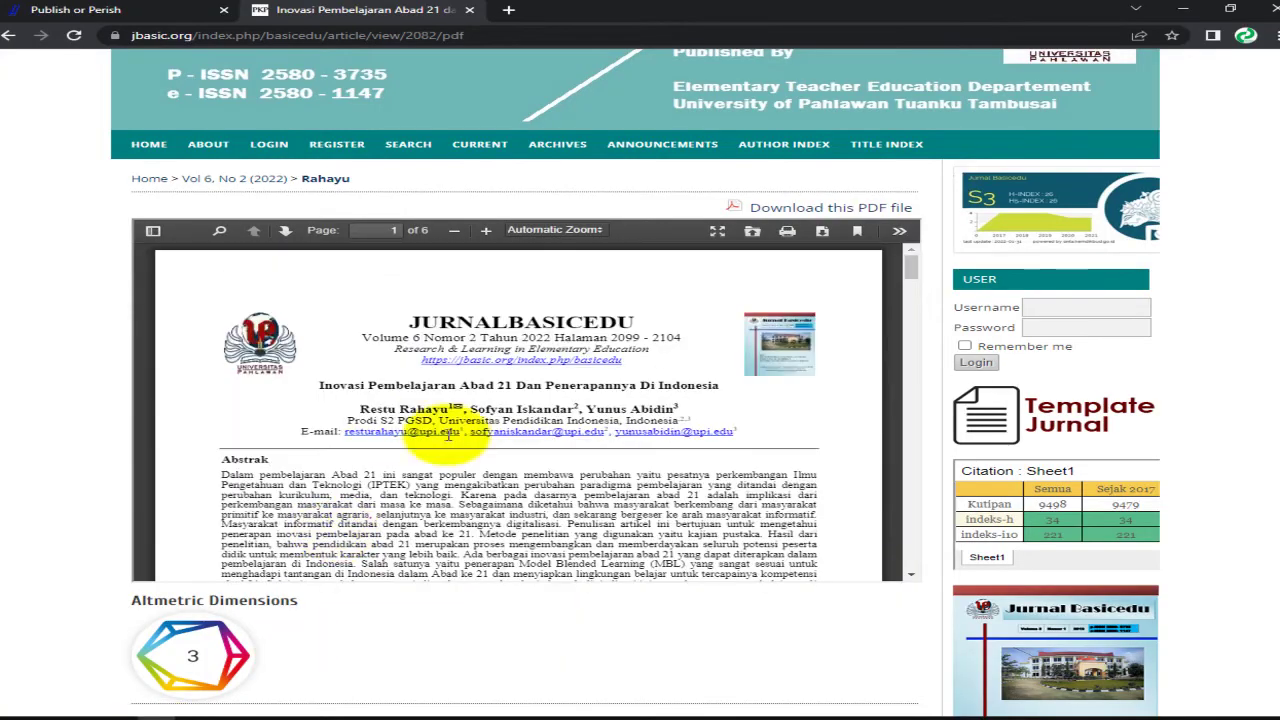
scroll(370, 480, "down", 7)
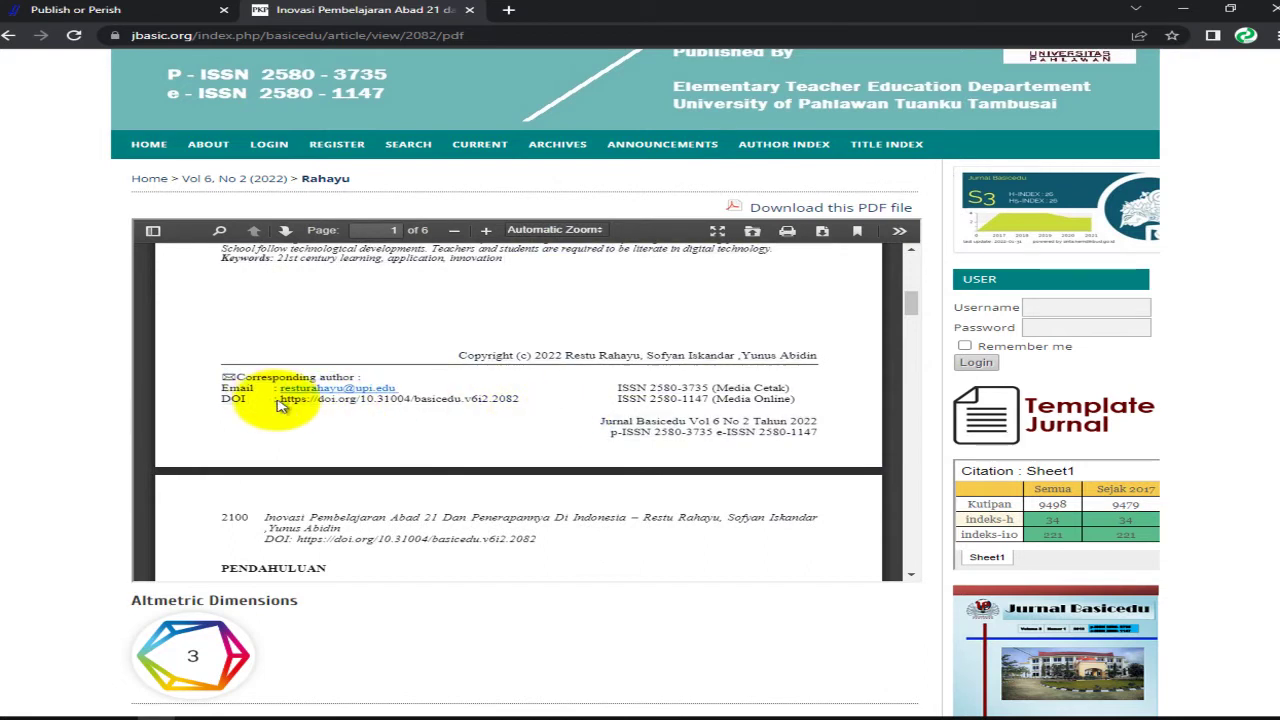
left_click_drag(280, 399, 511, 399)
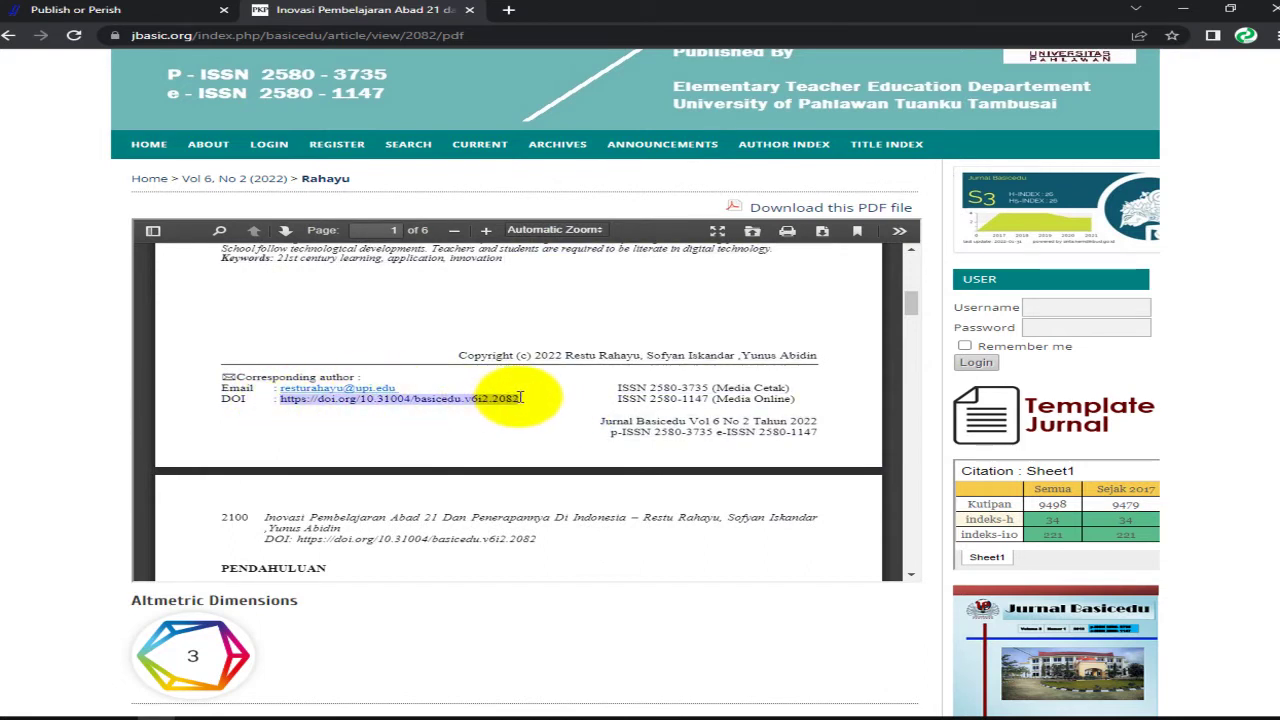
key("alt+Tab")
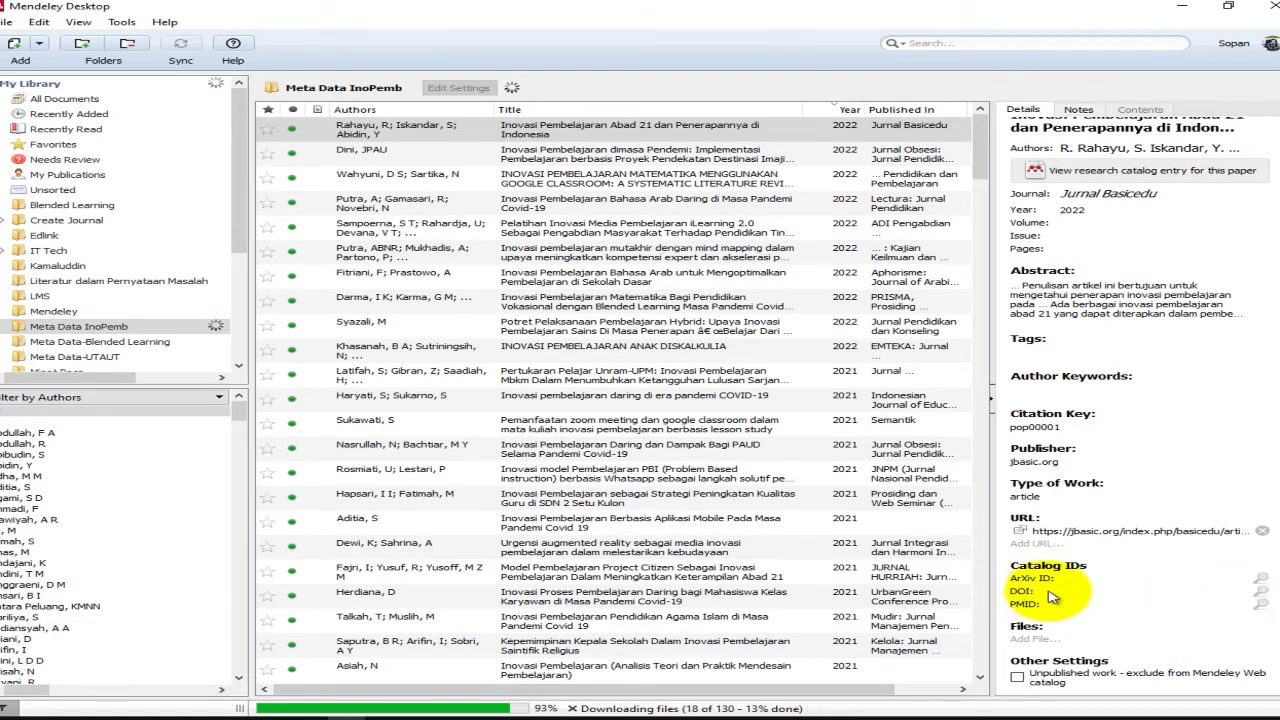
left_click(1035, 543)
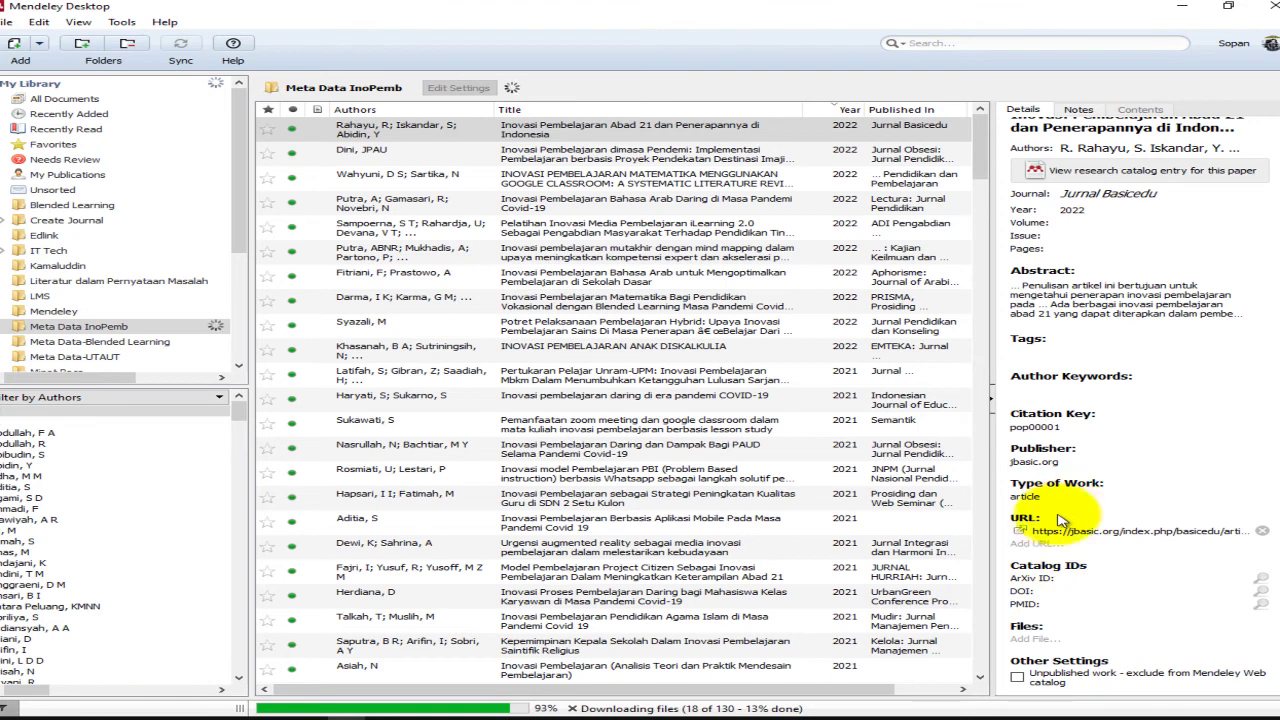
left_click(1038, 638)
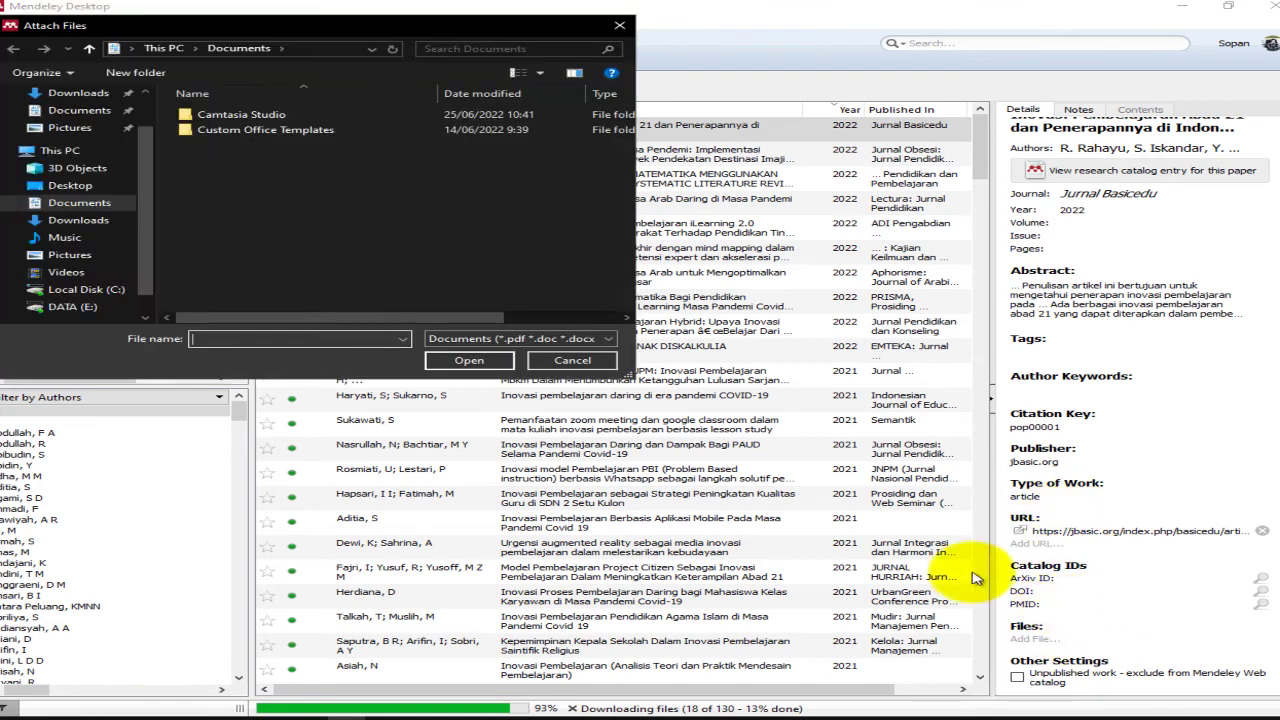
left_click(619, 24)
left_click(1065, 603)
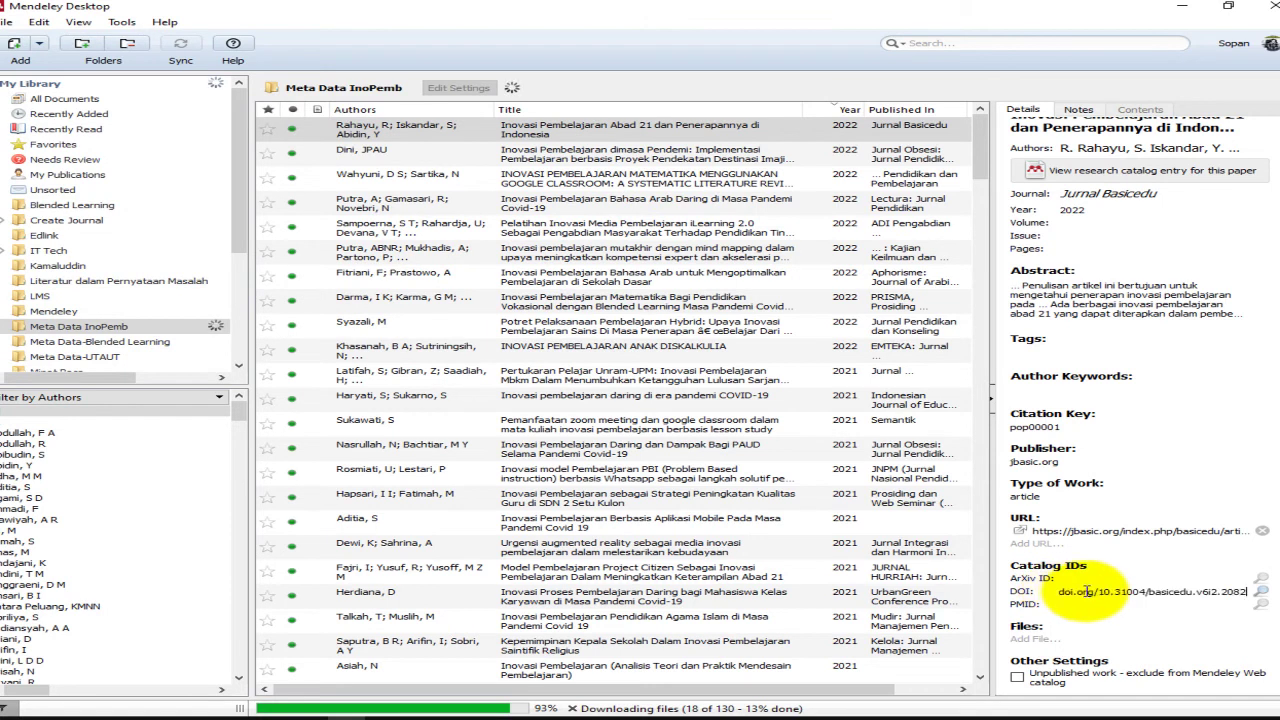
- Replace the article's abstract in Mendeley with the full Indonesian abstract and its "Kata Kunci" line copied from the Jurnal Basicedu PDF
left_click(158, 718)
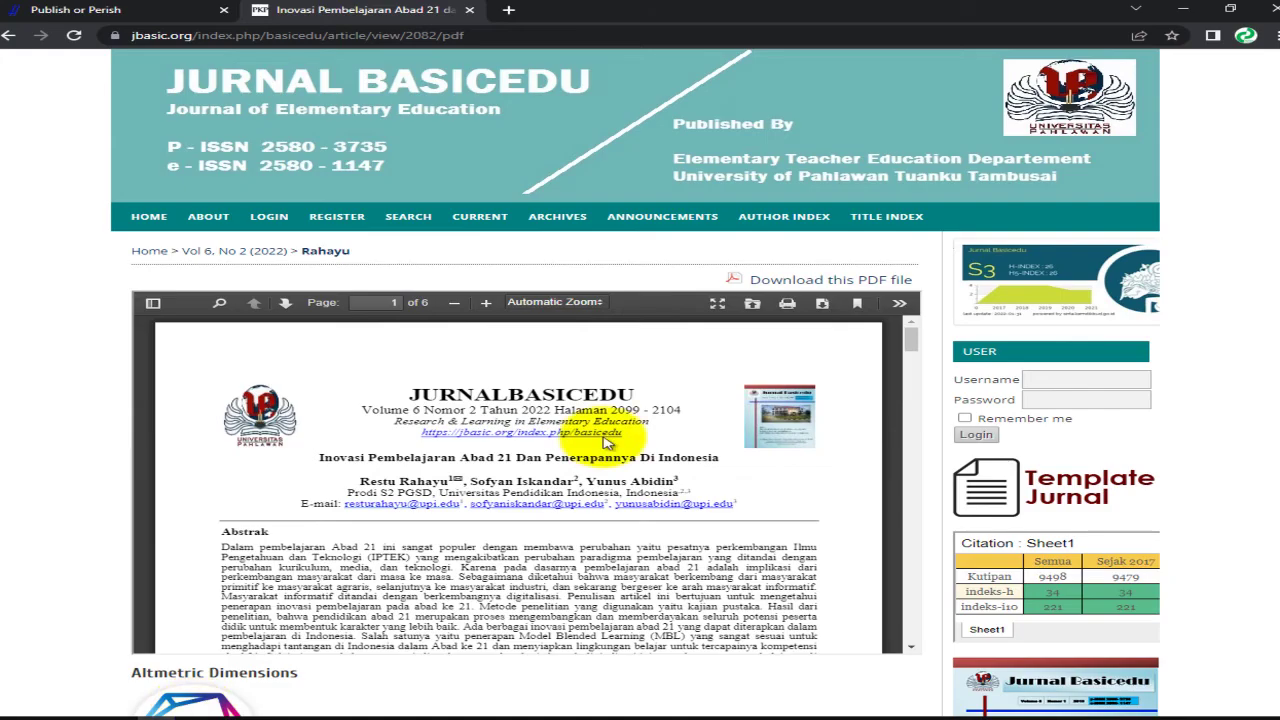
scroll(290, 610, "down", 3)
scroll(279, 440, "up", 1)
scroll(279, 440, "up", 1)
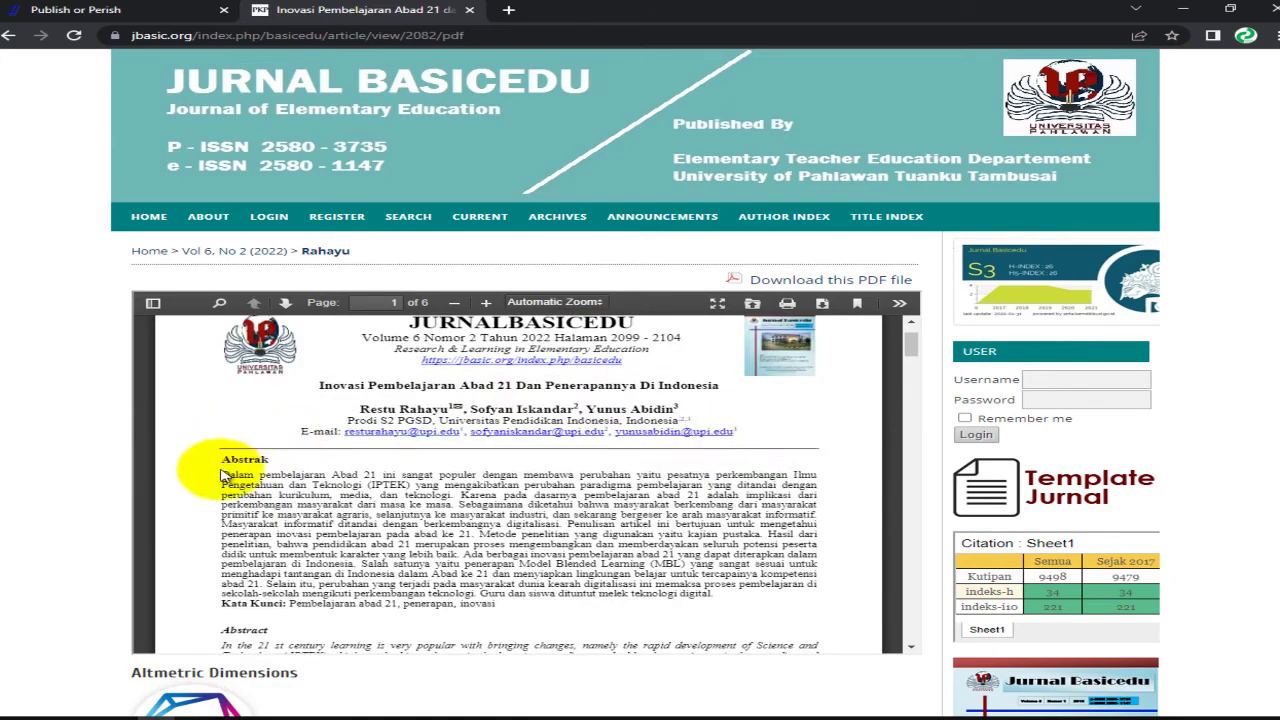
left_click_drag(222, 473, 499, 608)
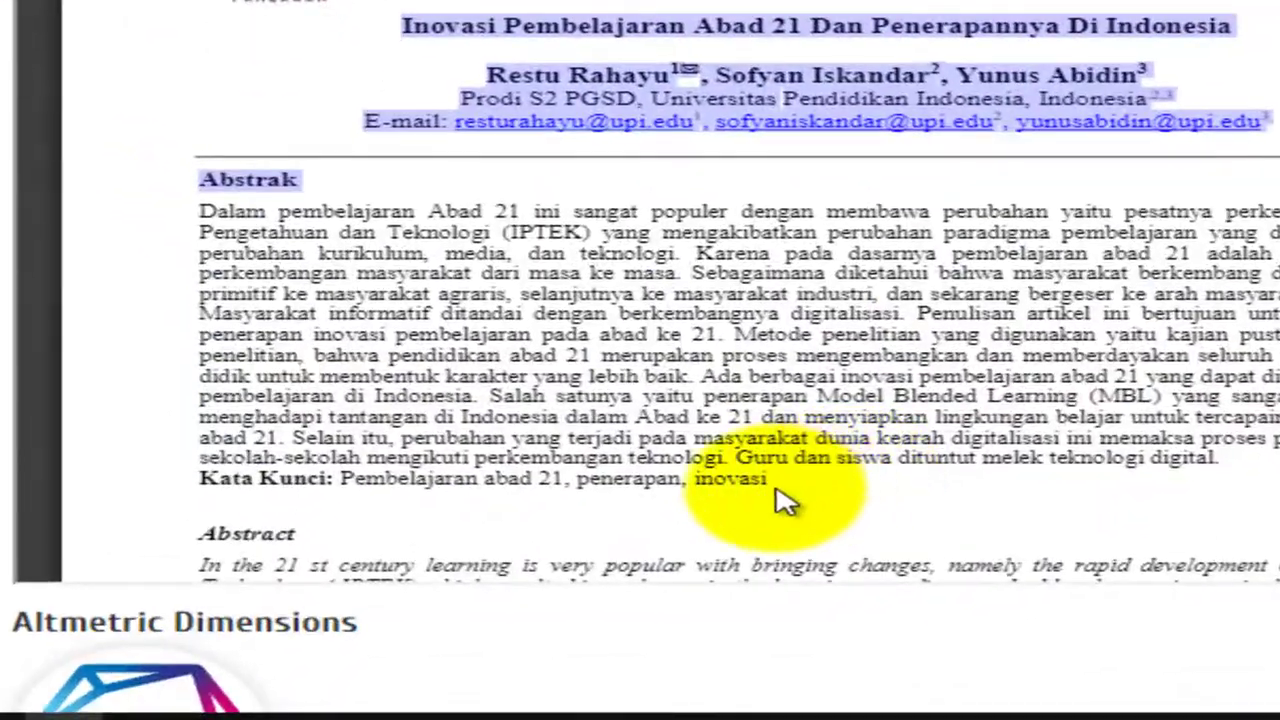
left_click_drag(785, 500, 829, 517)
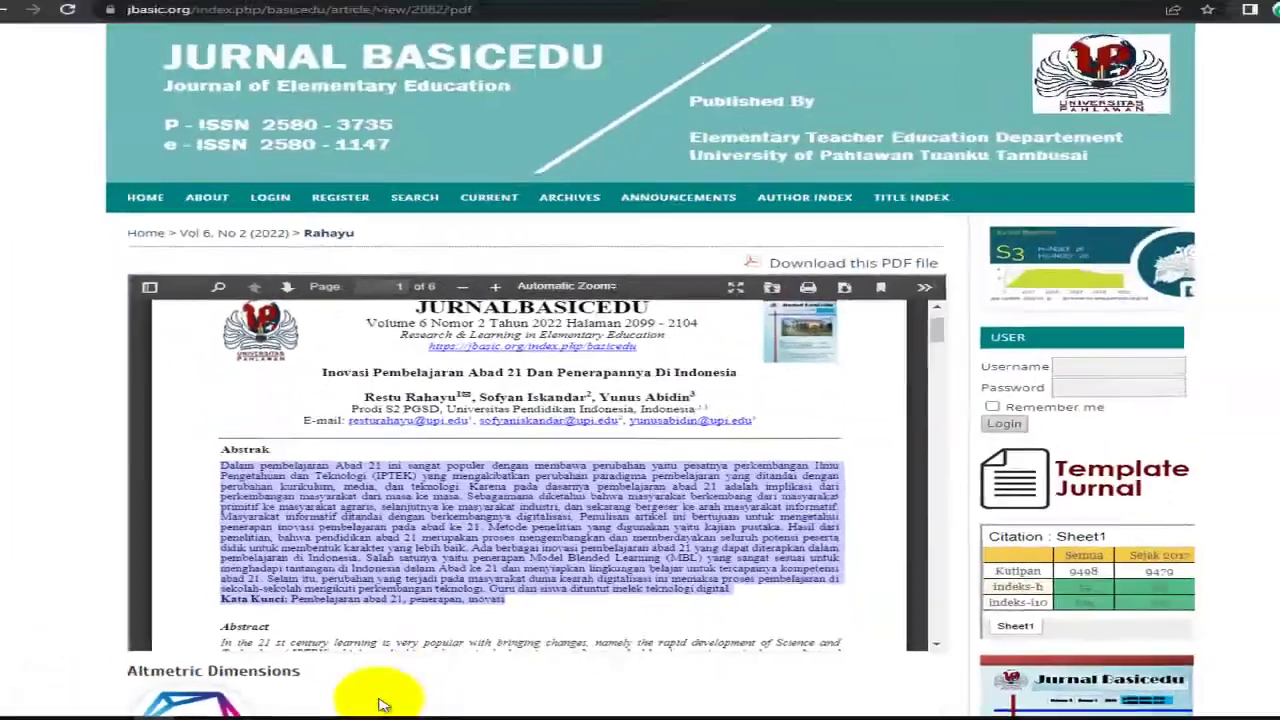
left_click(360, 716)
left_click(1160, 298)
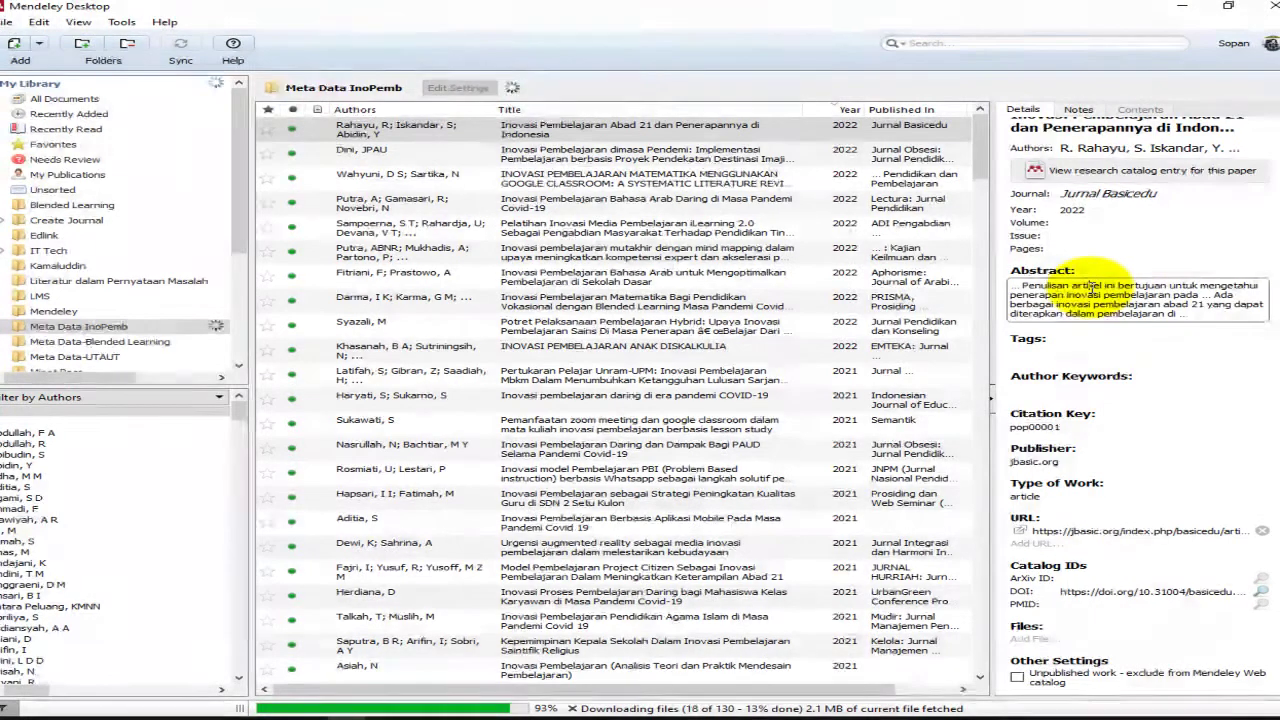
key("ctrl+a")
key("ctrl+v")
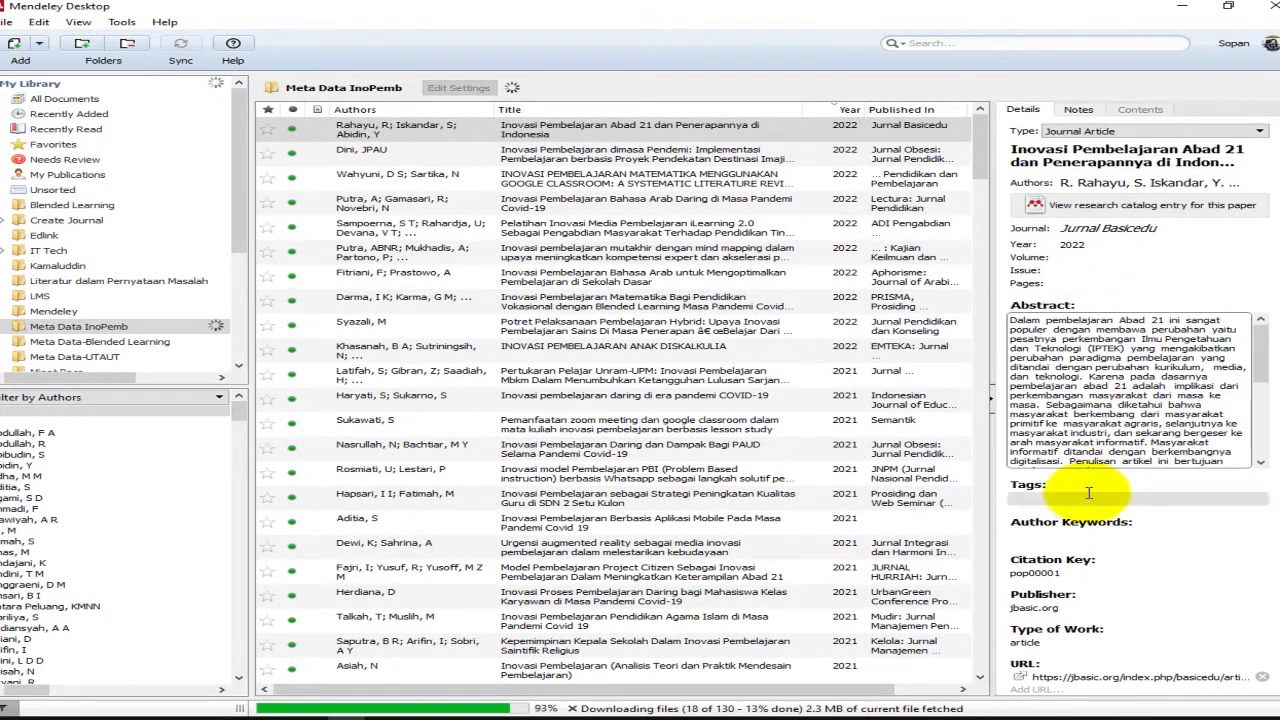
left_click(1088, 490)
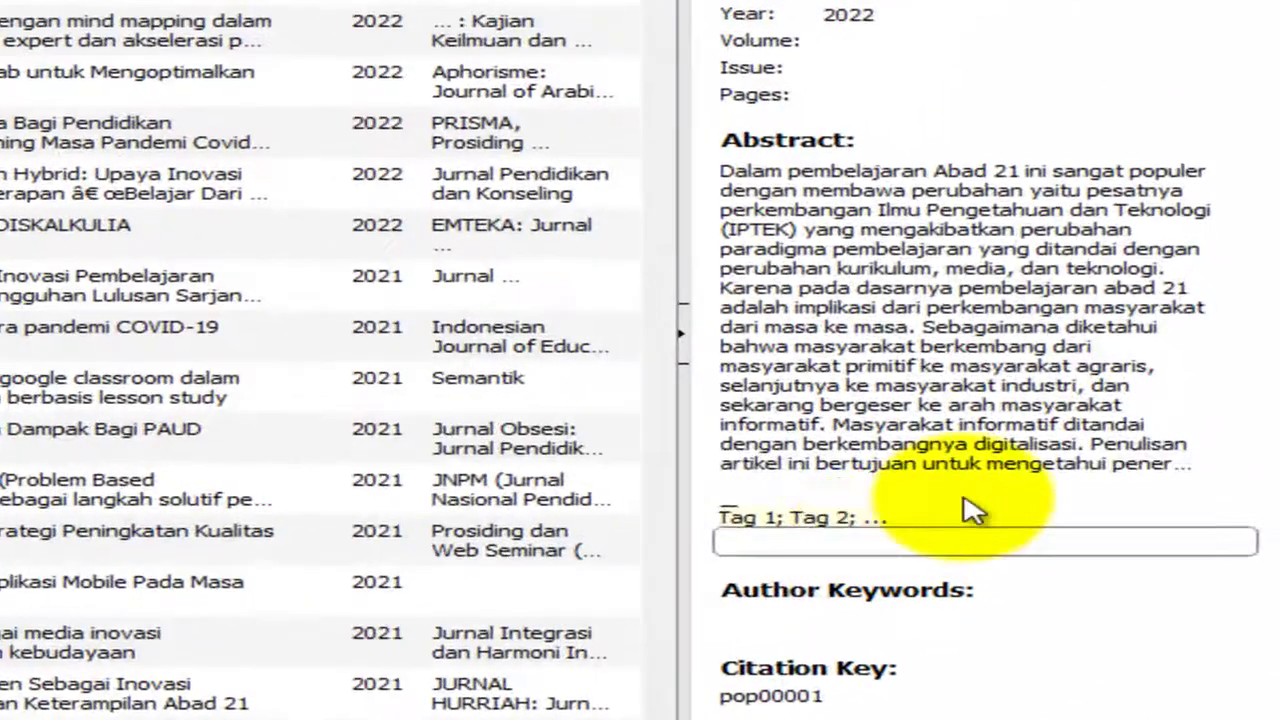
left_click(1061, 405)
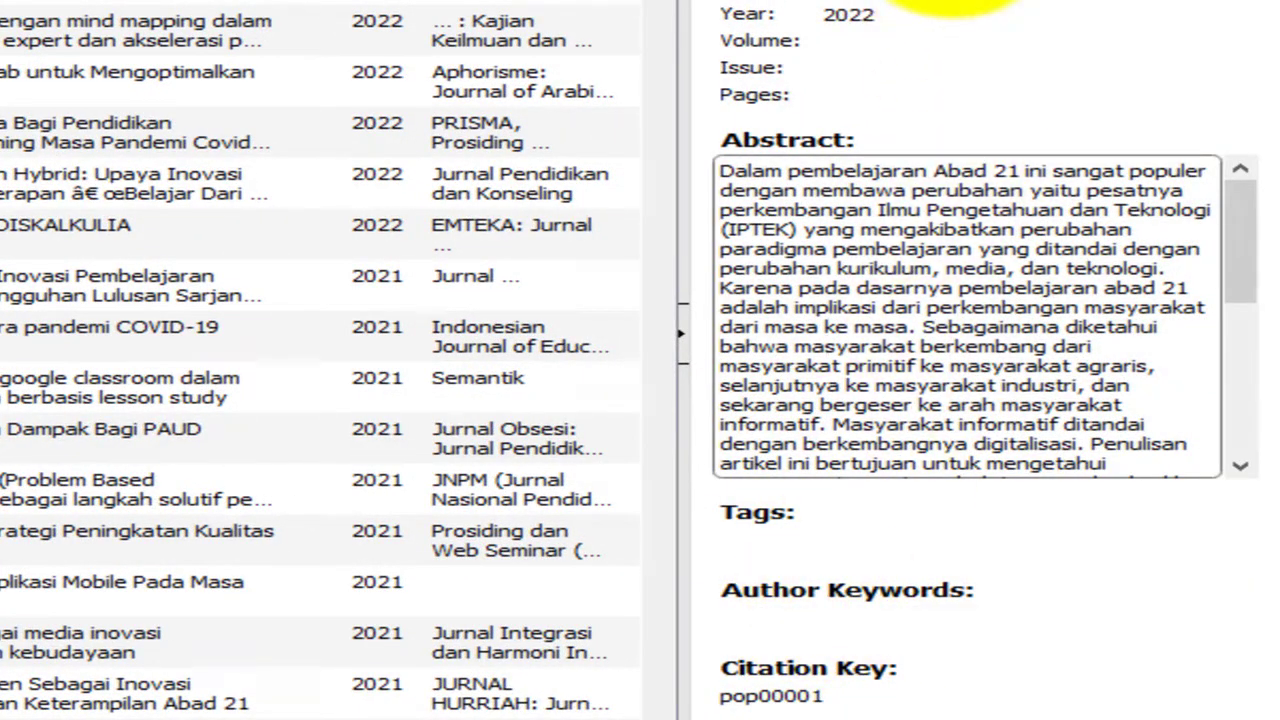
- Switch to Word, insert a Mendeley bibliography directly after the in-text citation, and check the DOI link in the existing reference below
left_click(818, 105)
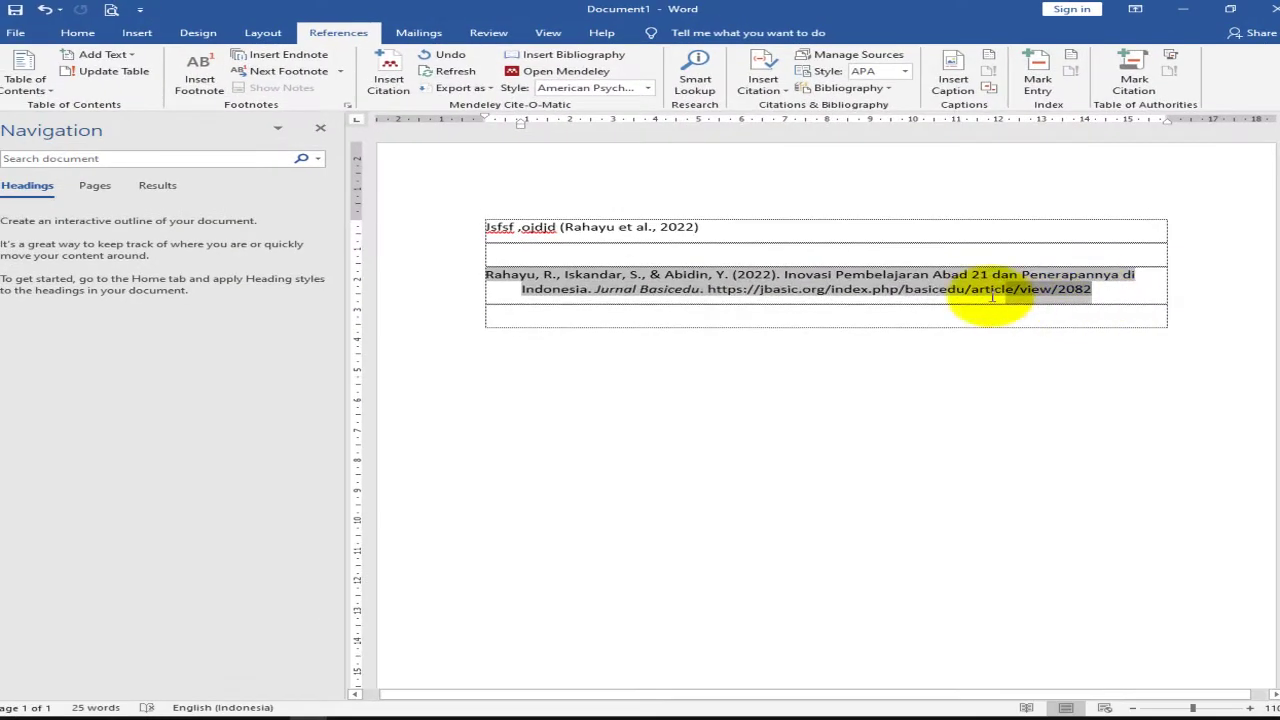
left_click_drag(992, 297, 1094, 291)
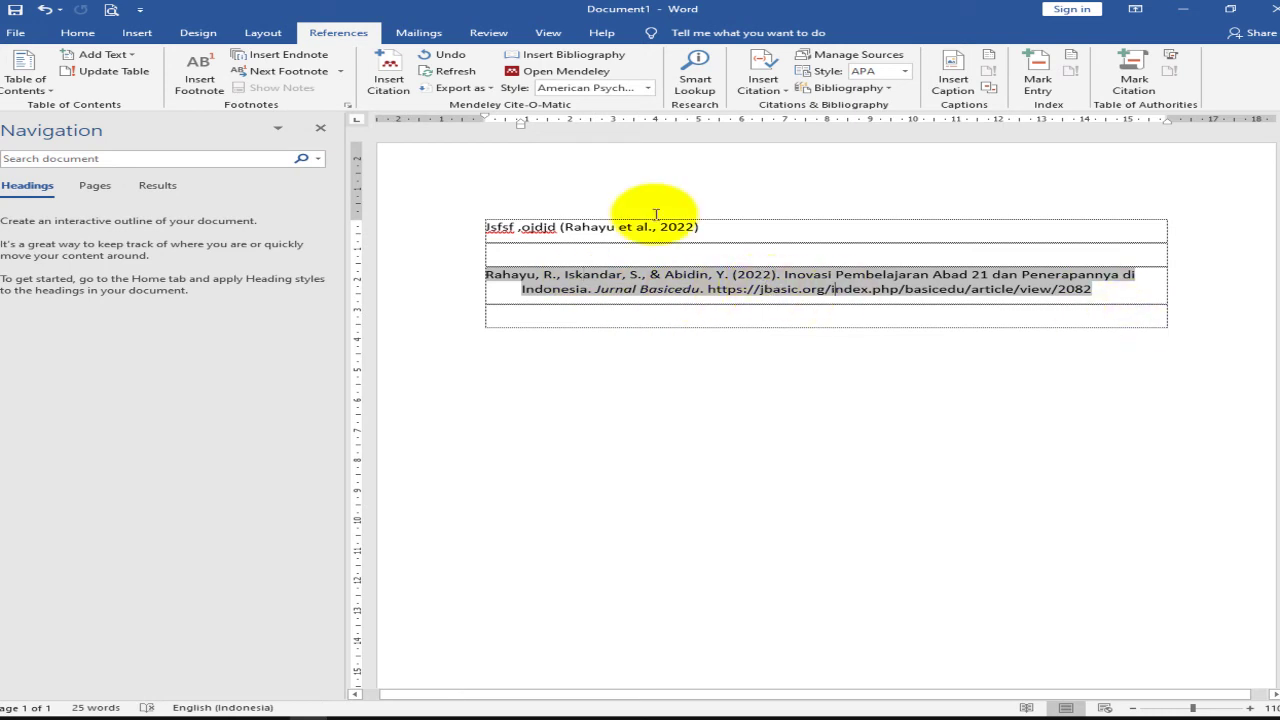
left_click(529, 54)
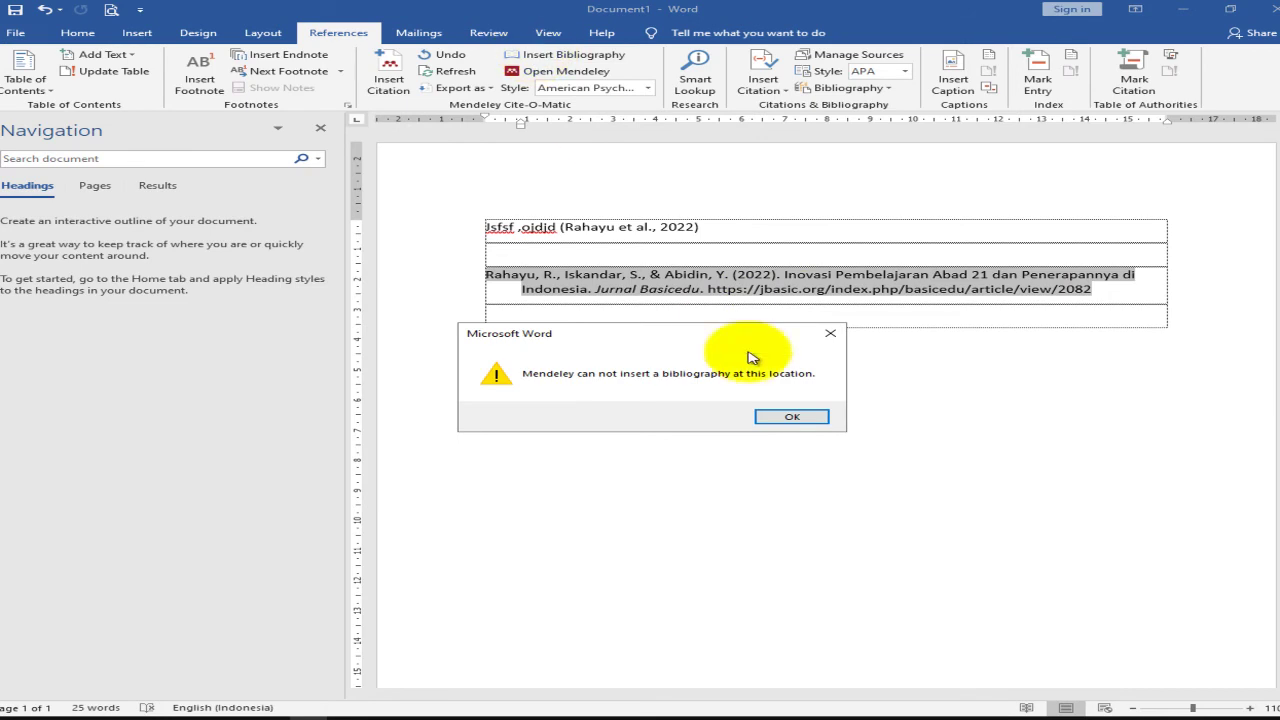
left_click(777, 418)
left_click(706, 213)
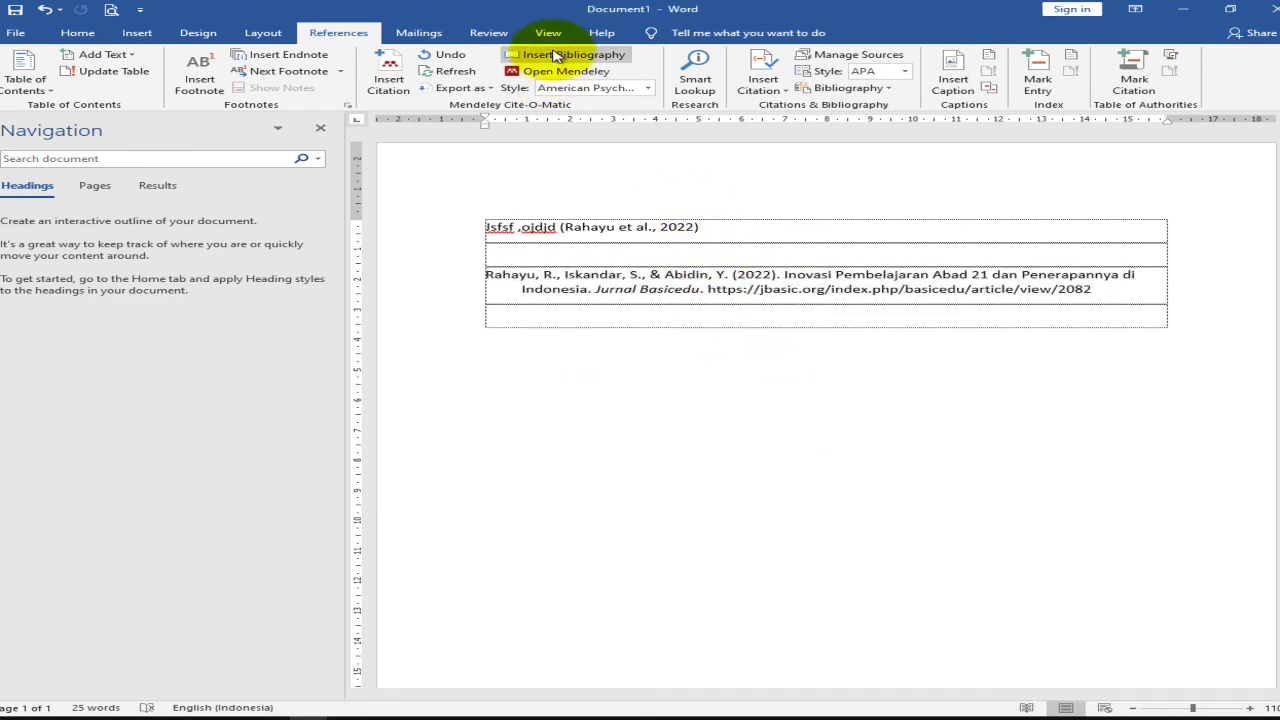
left_click(533, 54)
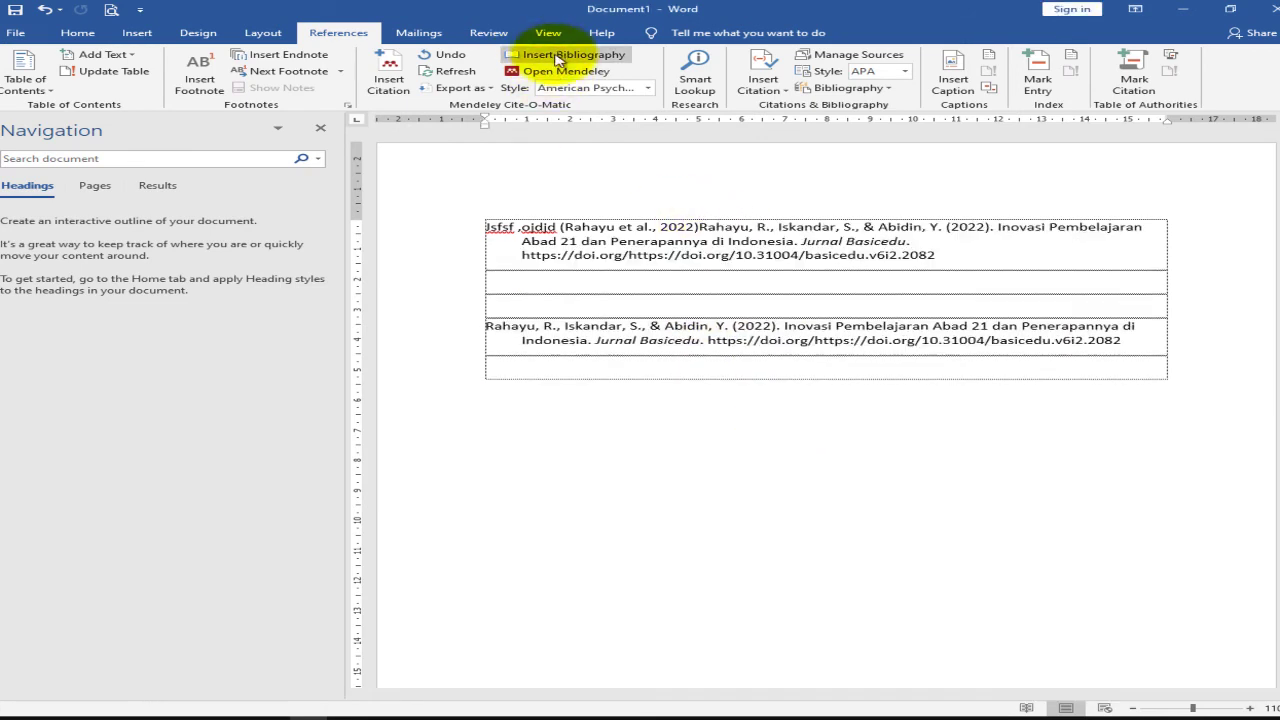
left_click(846, 340)
left_click_drag(848, 340, 1142, 340)
left_click(857, 338)
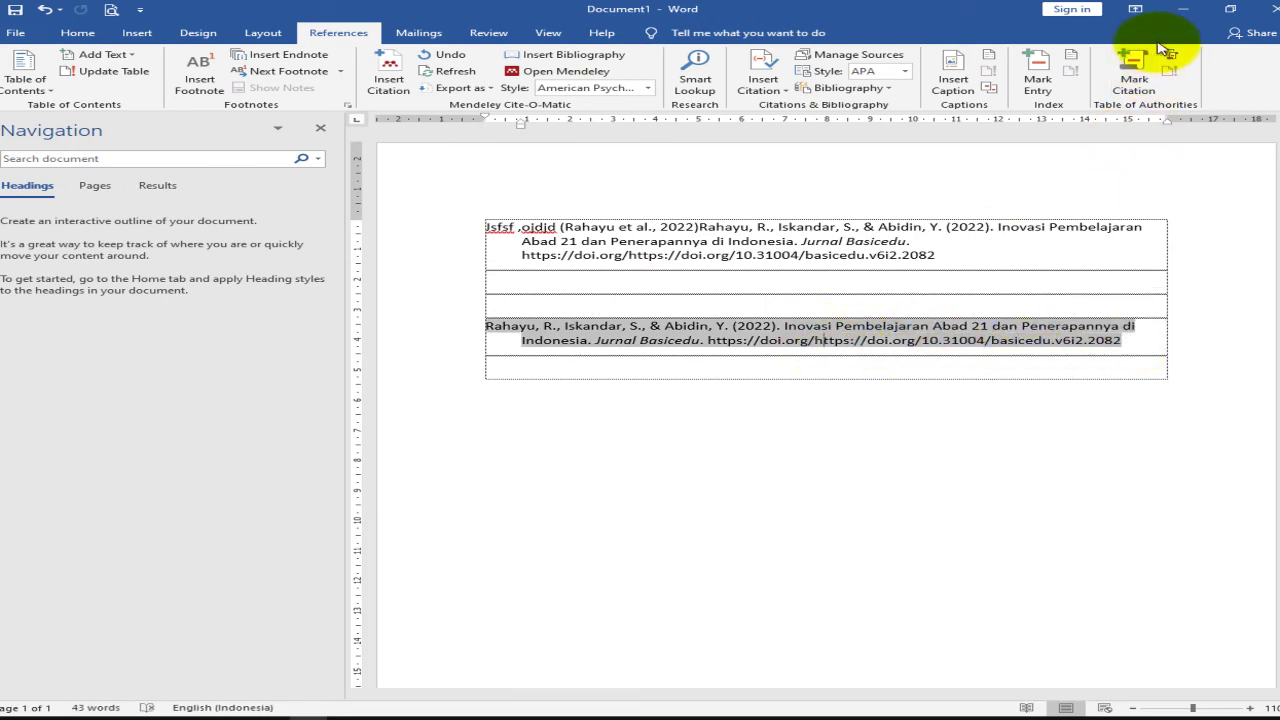
- Switch to Publish or Perish and look through the whole "Inovasi Pembelajaran" results list, returning to its beginning
left_click(1203, 10)
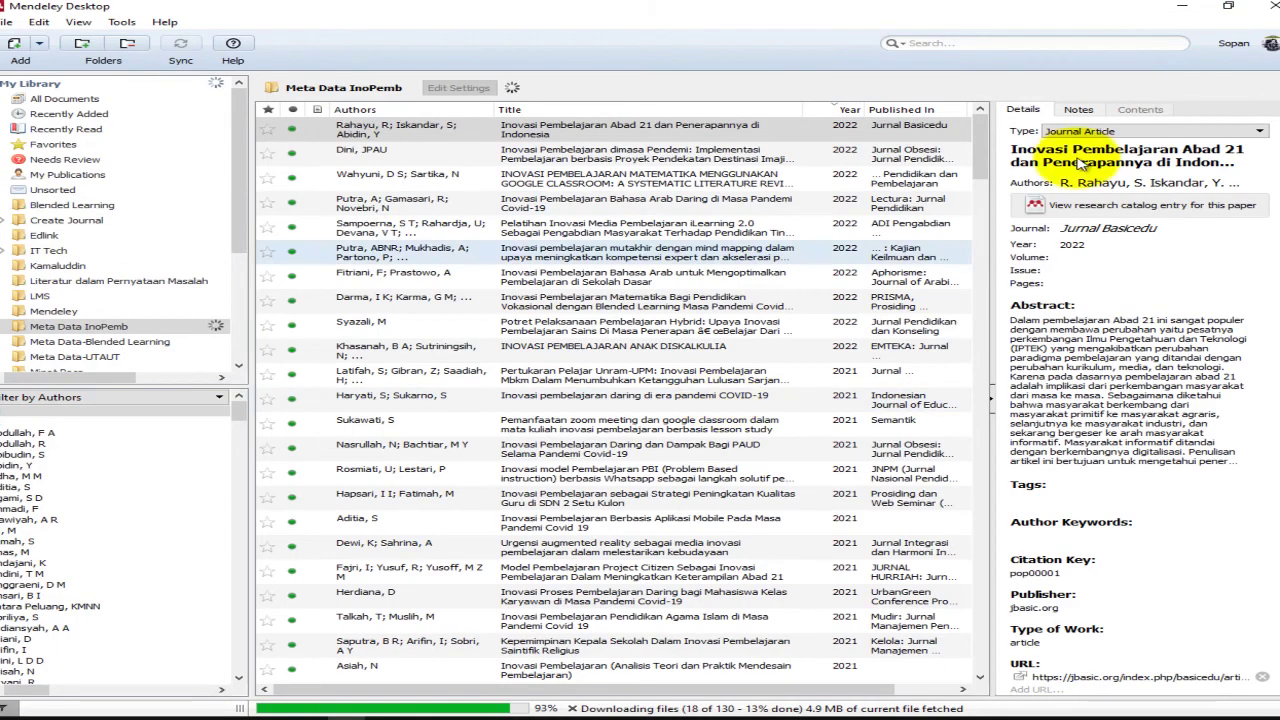
left_click(1176, 6)
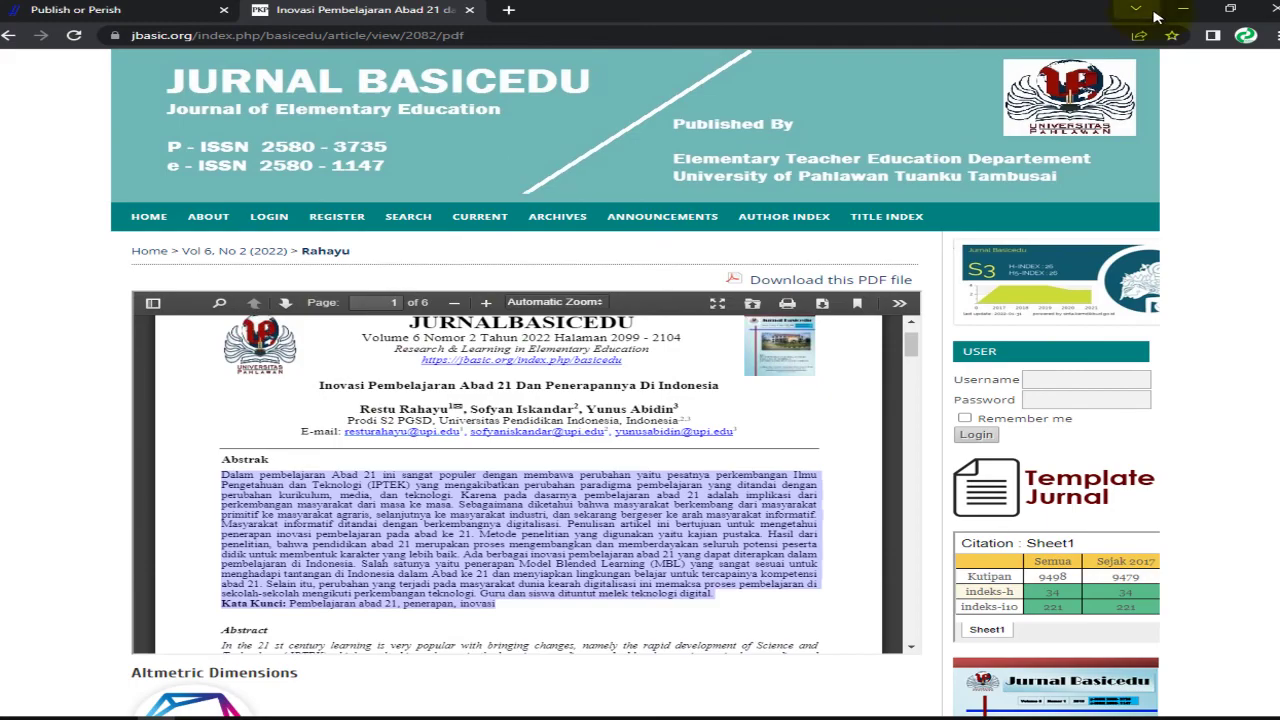
left_click(1190, 10)
scroll(700, 545, "down", 1)
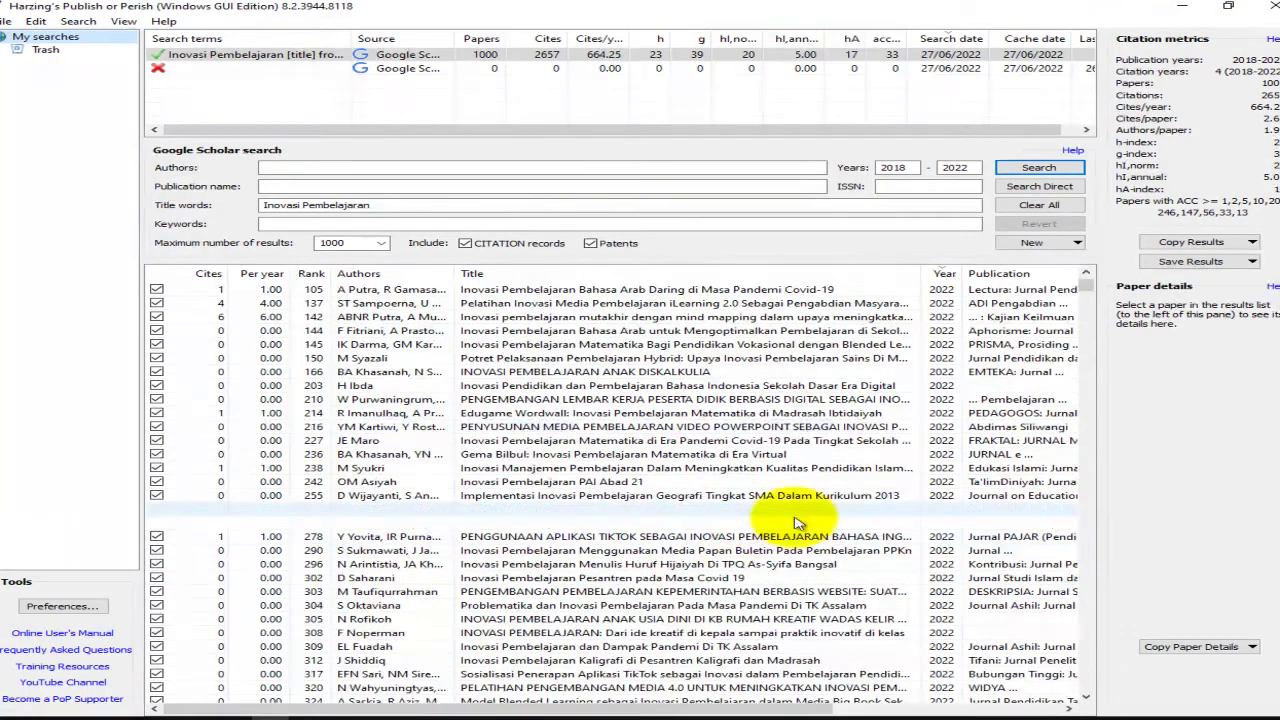
scroll(900, 395, "up", 1)
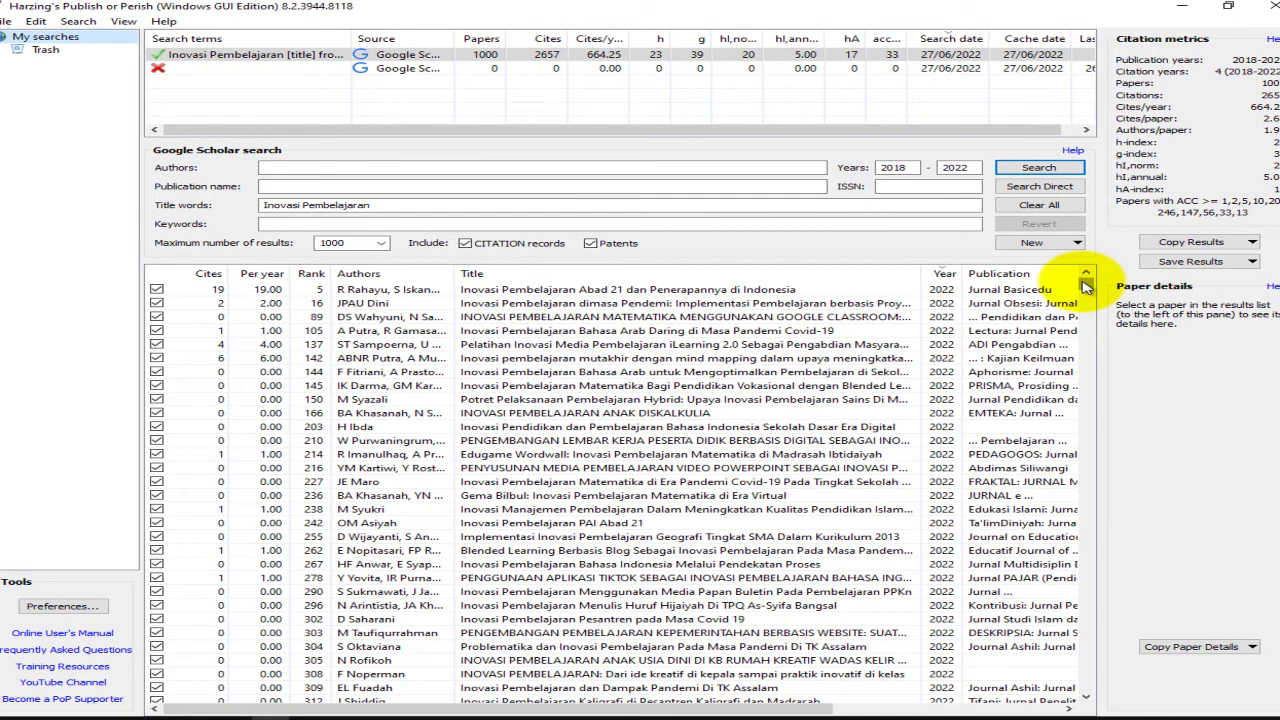
left_click_drag(1086, 287, 1086, 311)
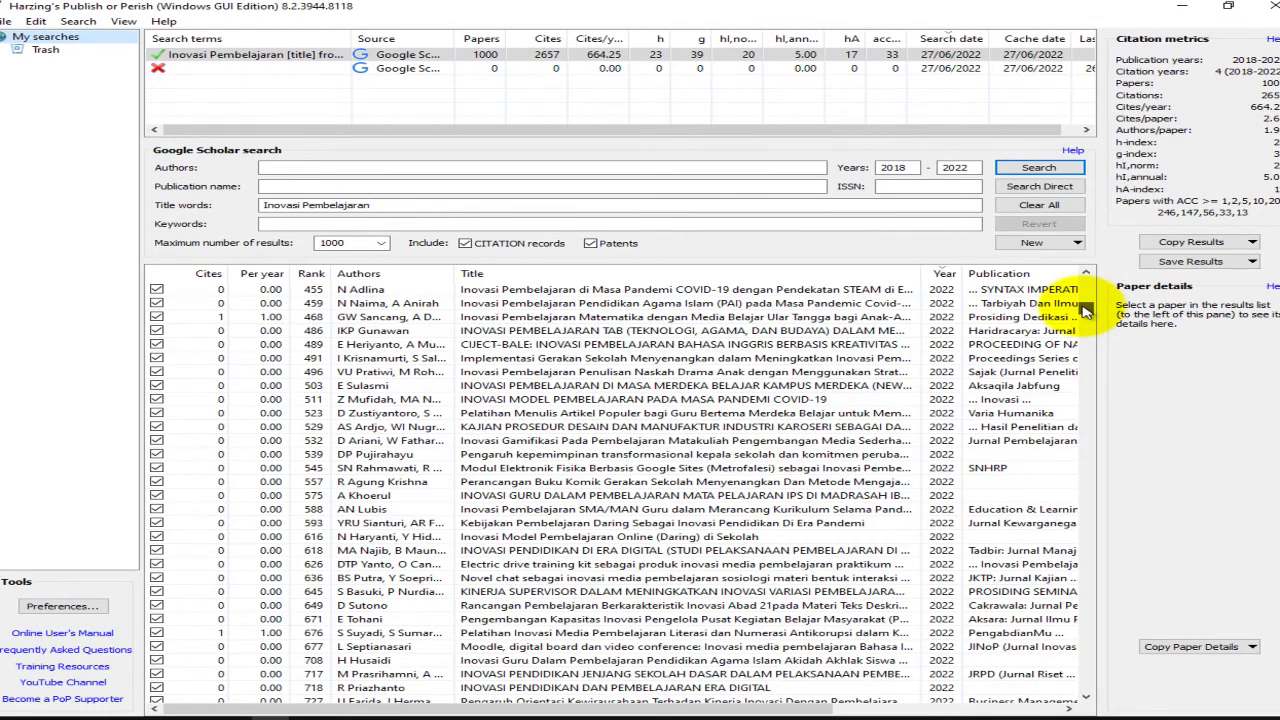
left_click_drag(1086, 311, 1082, 695)
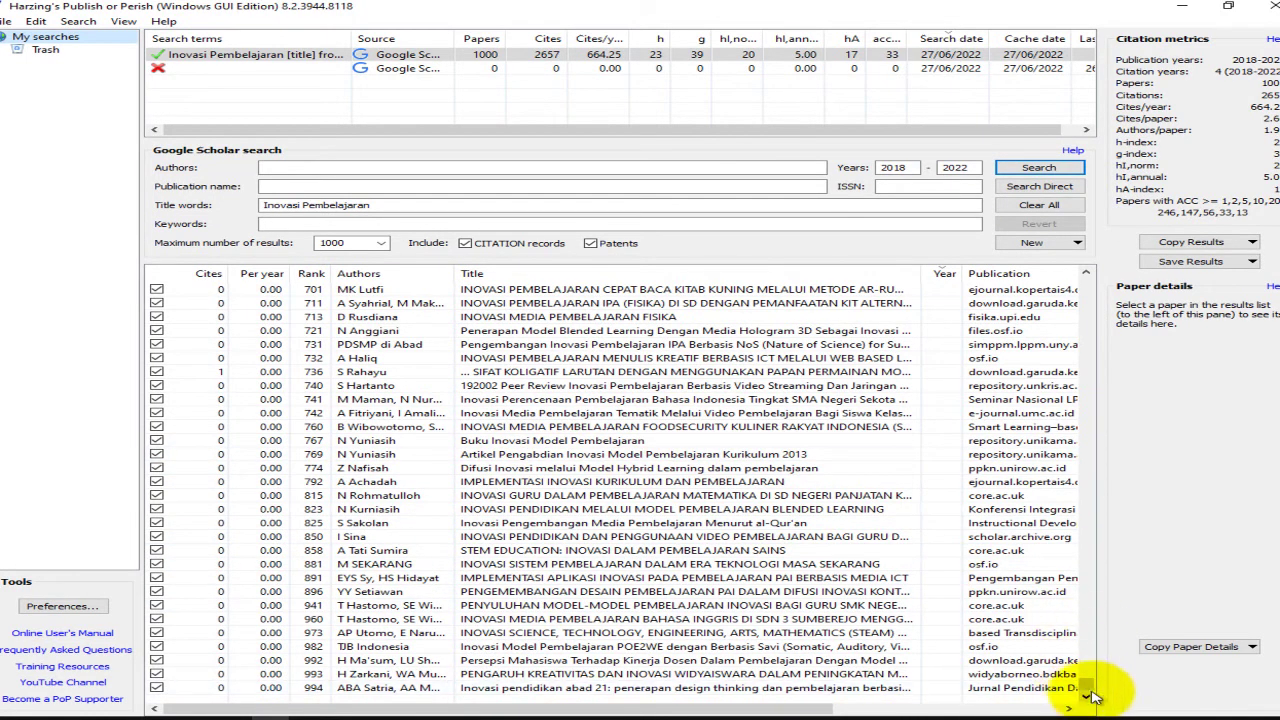
left_click_drag(1090, 690, 1090, 287)
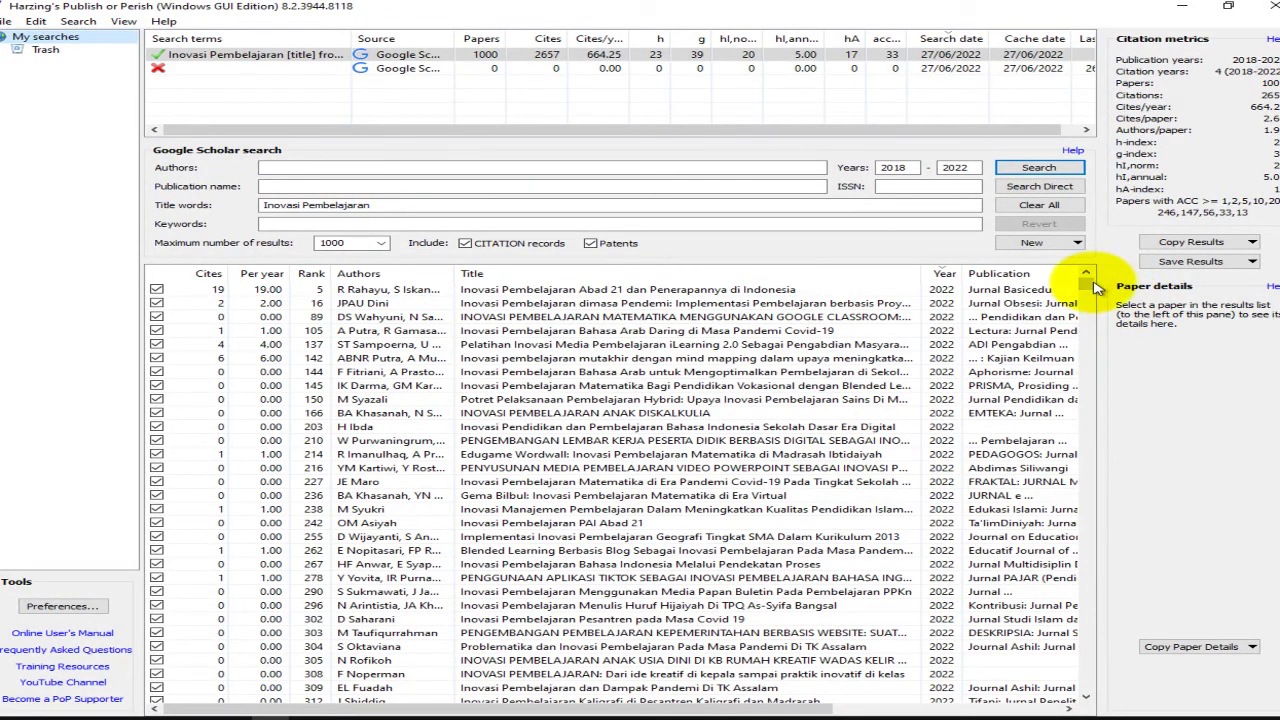
- Save the search results in BibTeX format as PoPCites.bib in Documents and check the file in File Explorer
left_click(1186, 262)
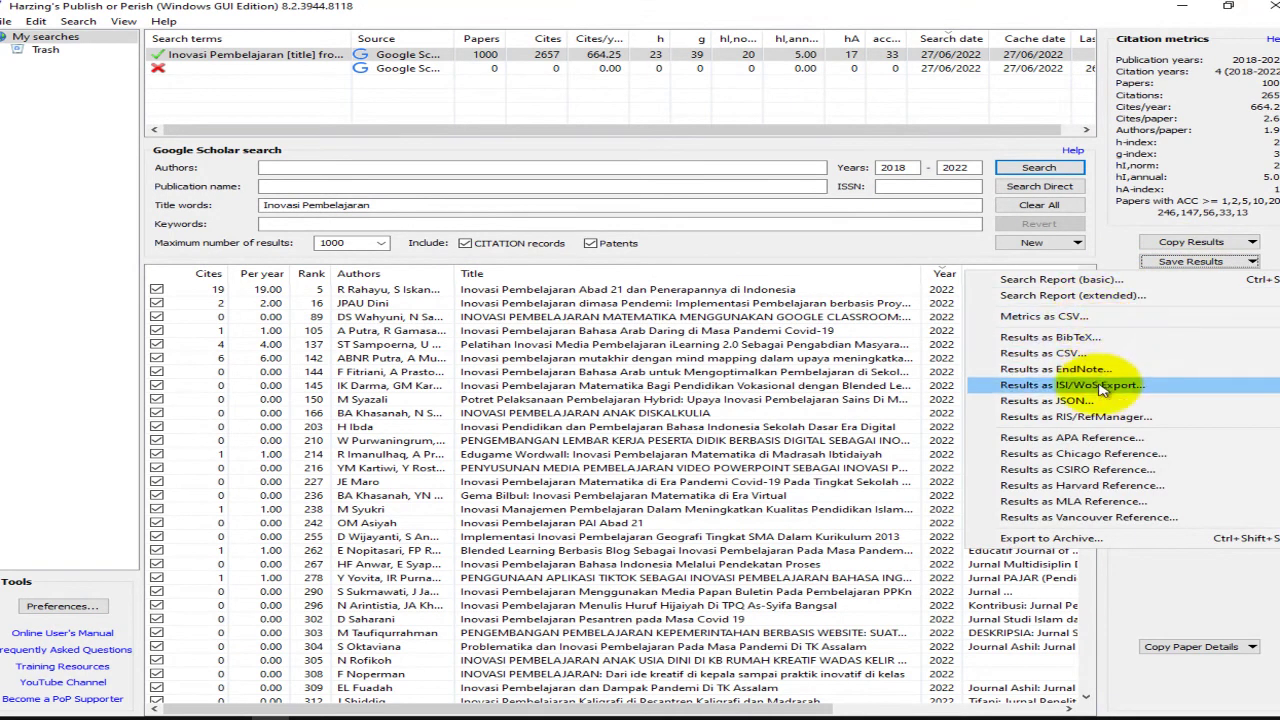
left_click(1078, 338)
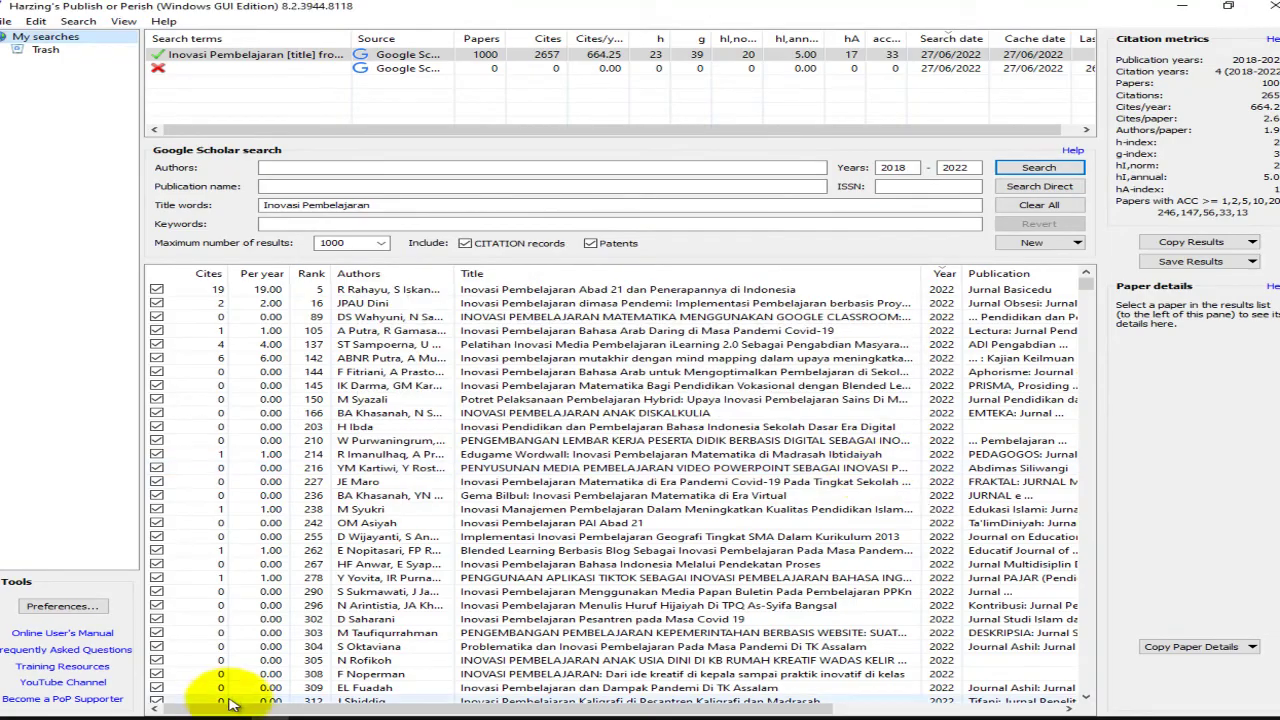
left_click(121, 717)
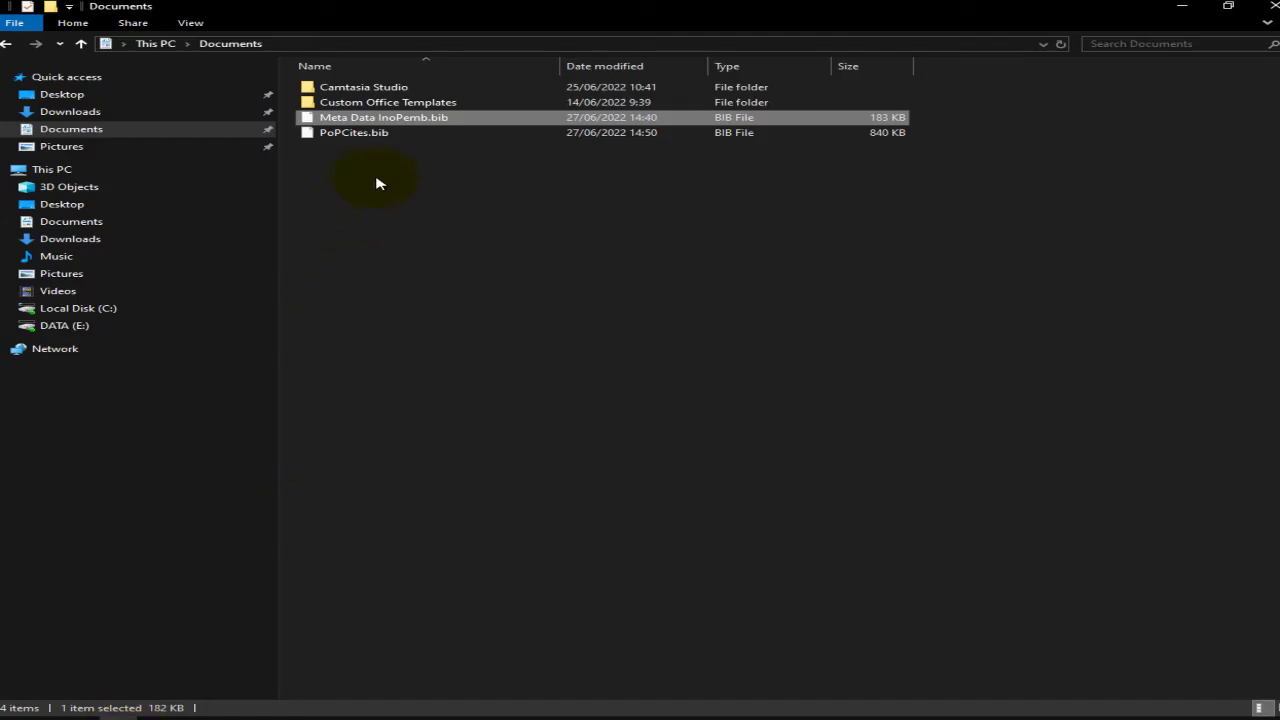
left_click(395, 133)
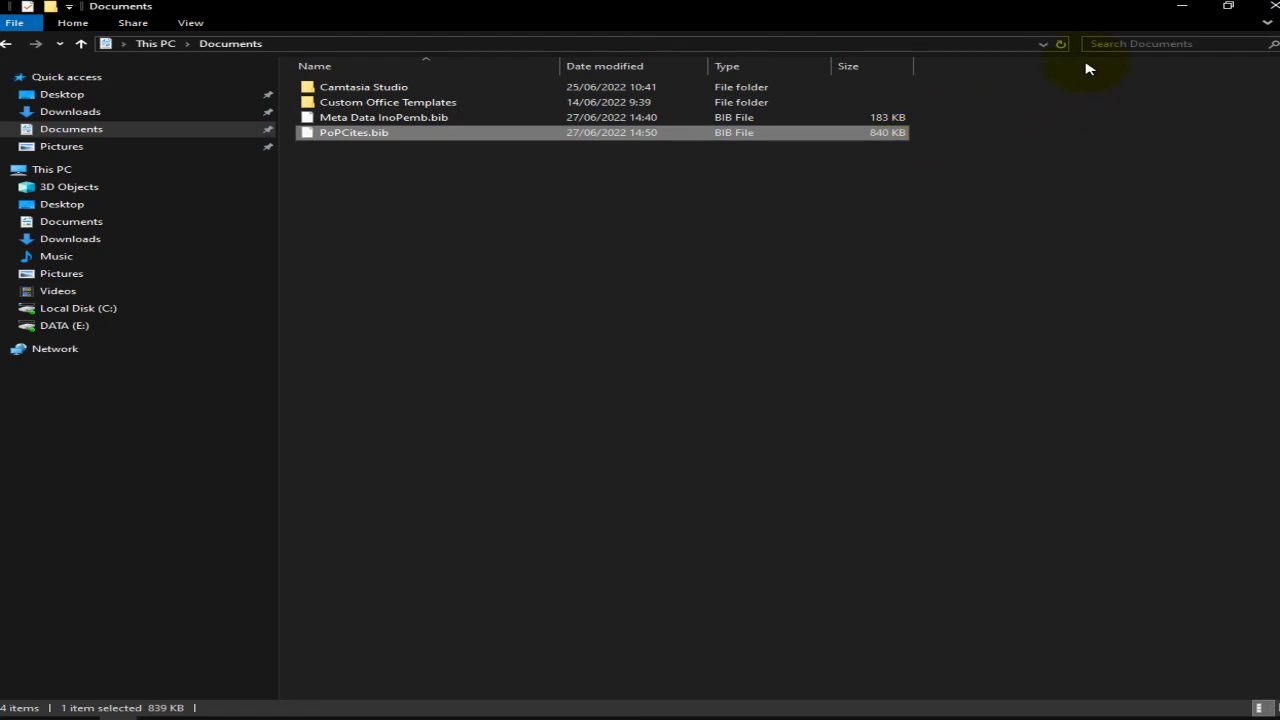
left_click(1178, 10)
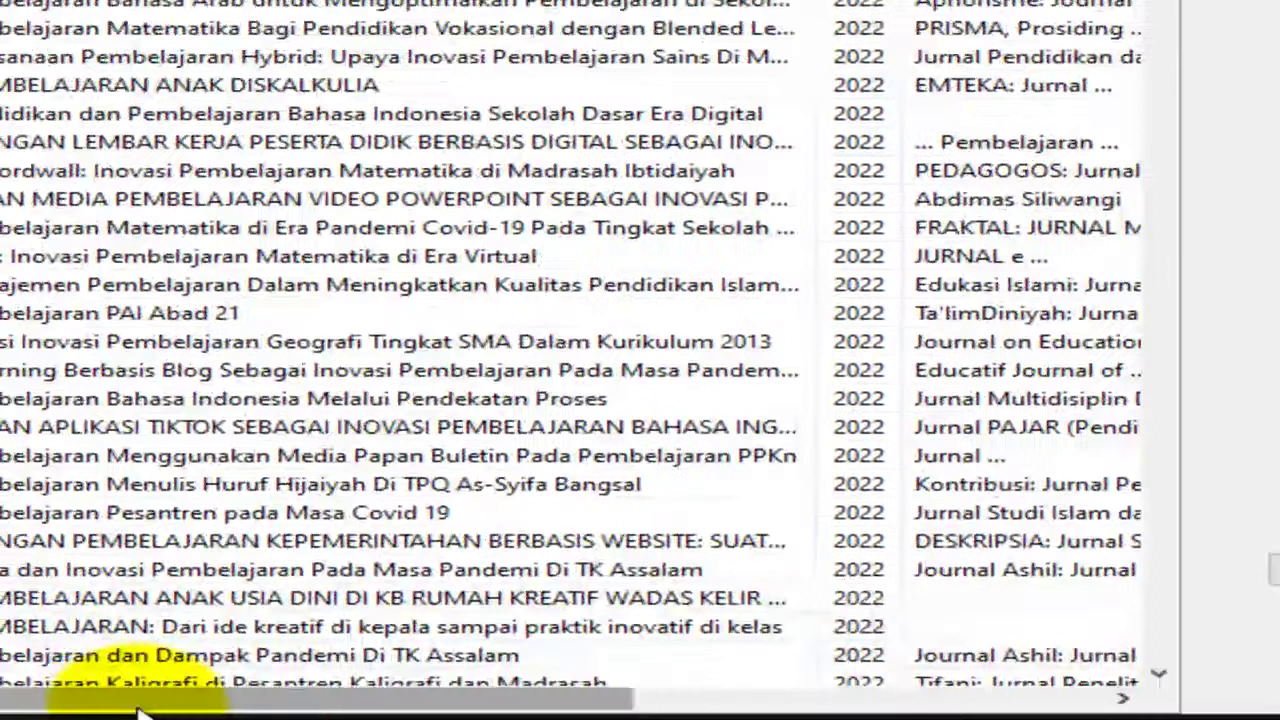
- Examine the Publication, Publisher and Type columns of the search results and read further down the 2022 entries
left_click_drag(152, 708, 680, 680)
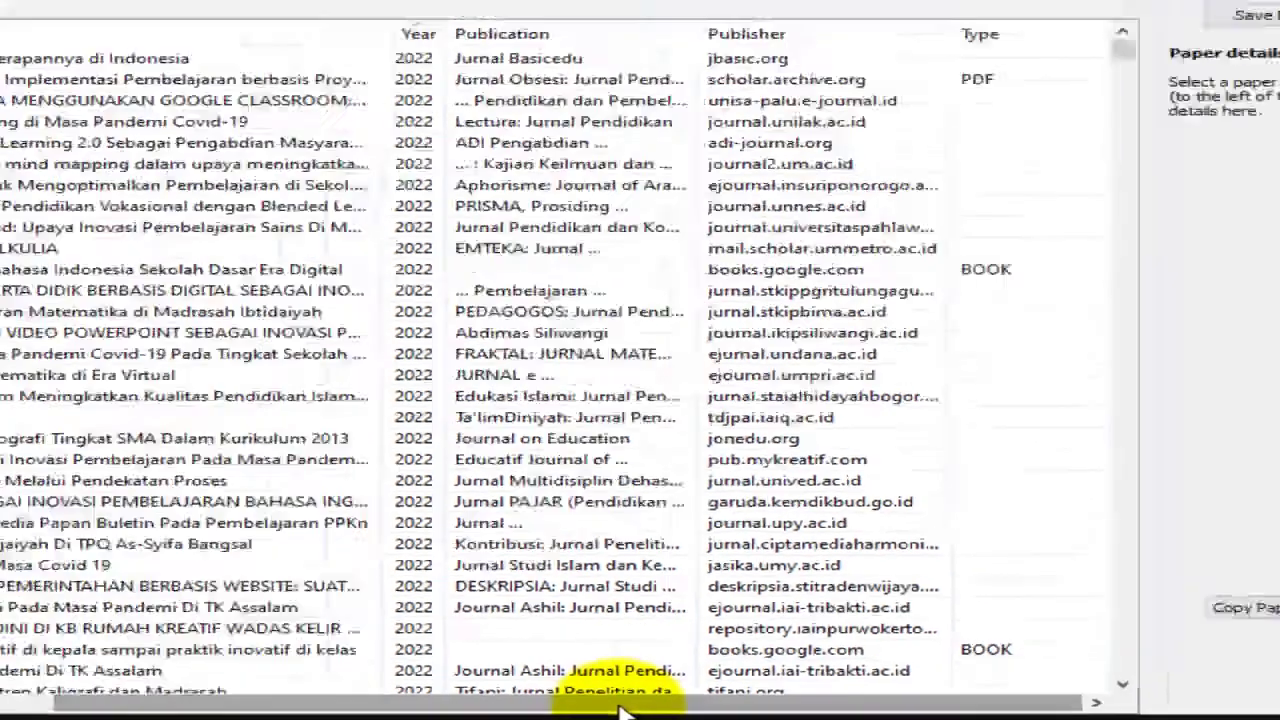
left_click_drag(485, 697, 349, 702)
left_click_drag(785, 709, 1004, 706)
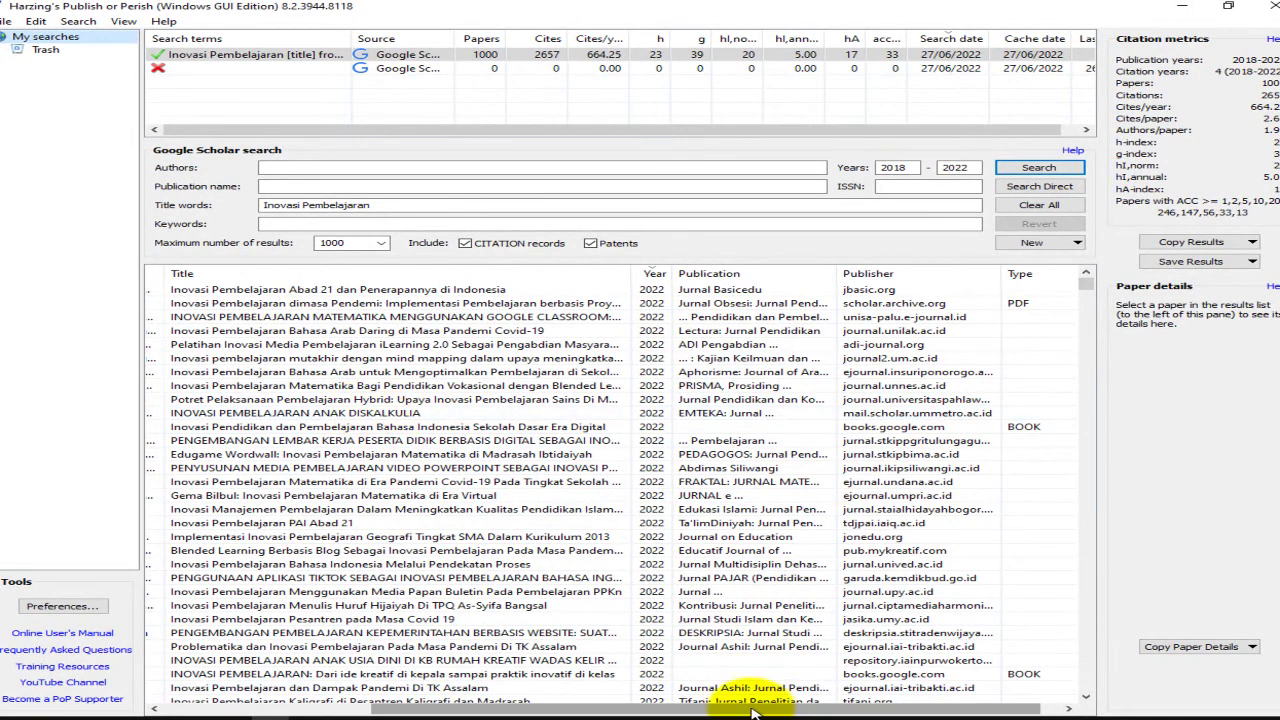
left_click_drag(752, 710, 571, 677)
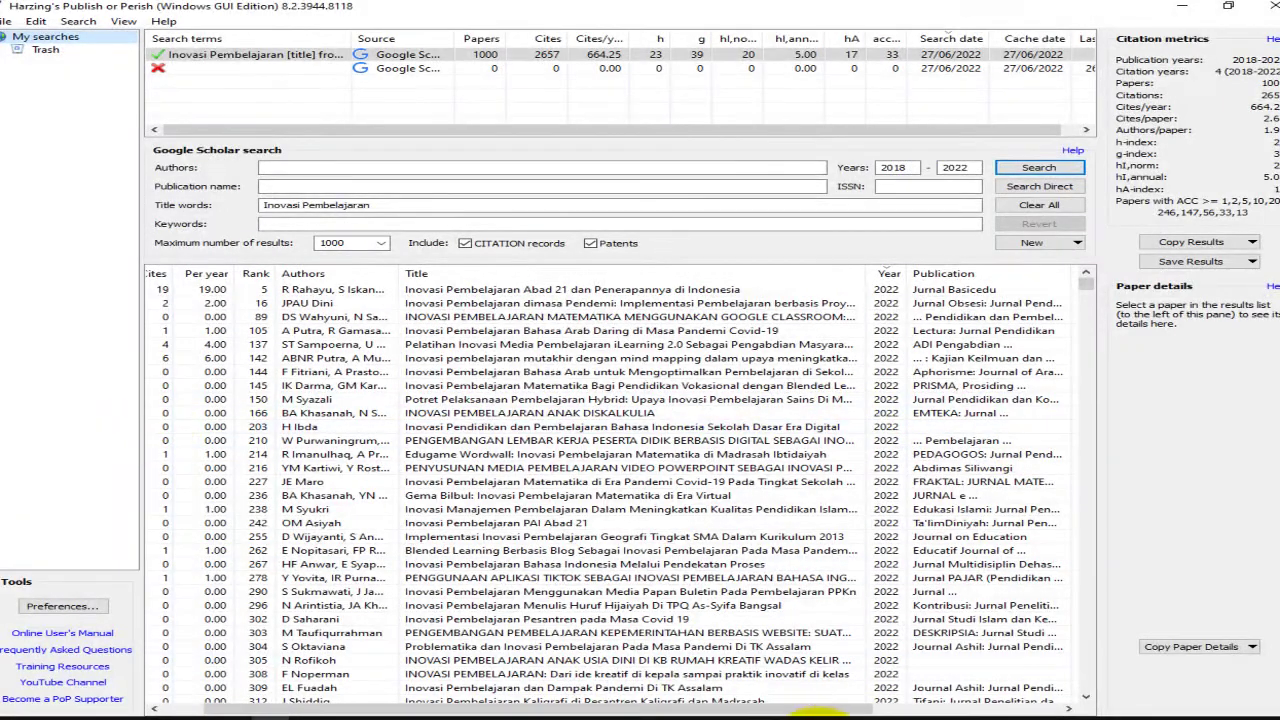
left_click_drag(797, 712, 986, 702)
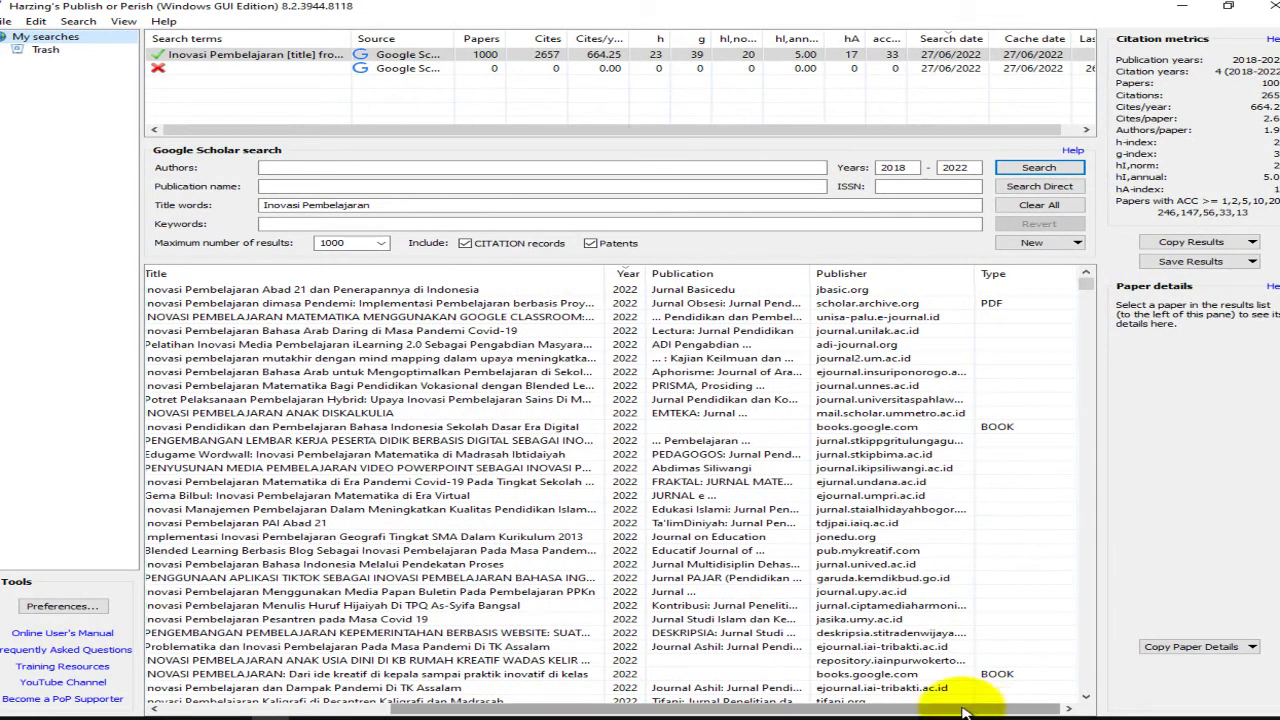
scroll(922, 614, "down", 4)
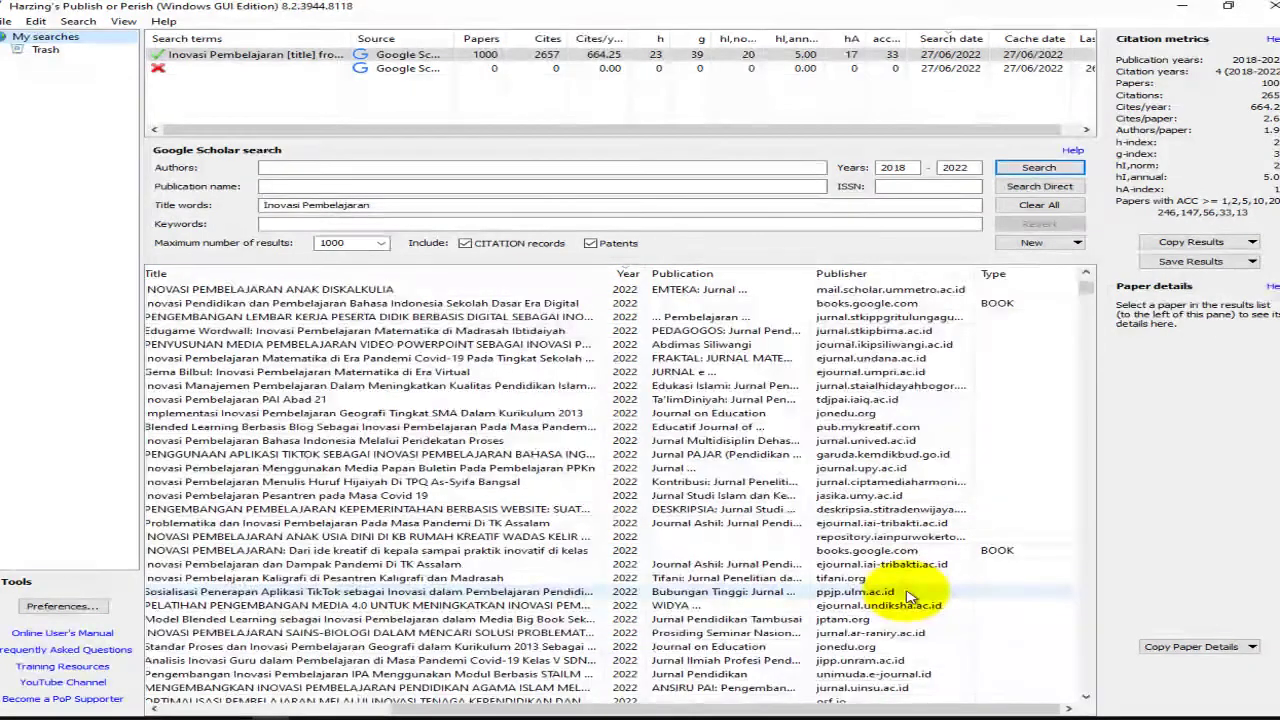
scroll(910, 597, "down", 5)
scroll(910, 597, "down", 11)
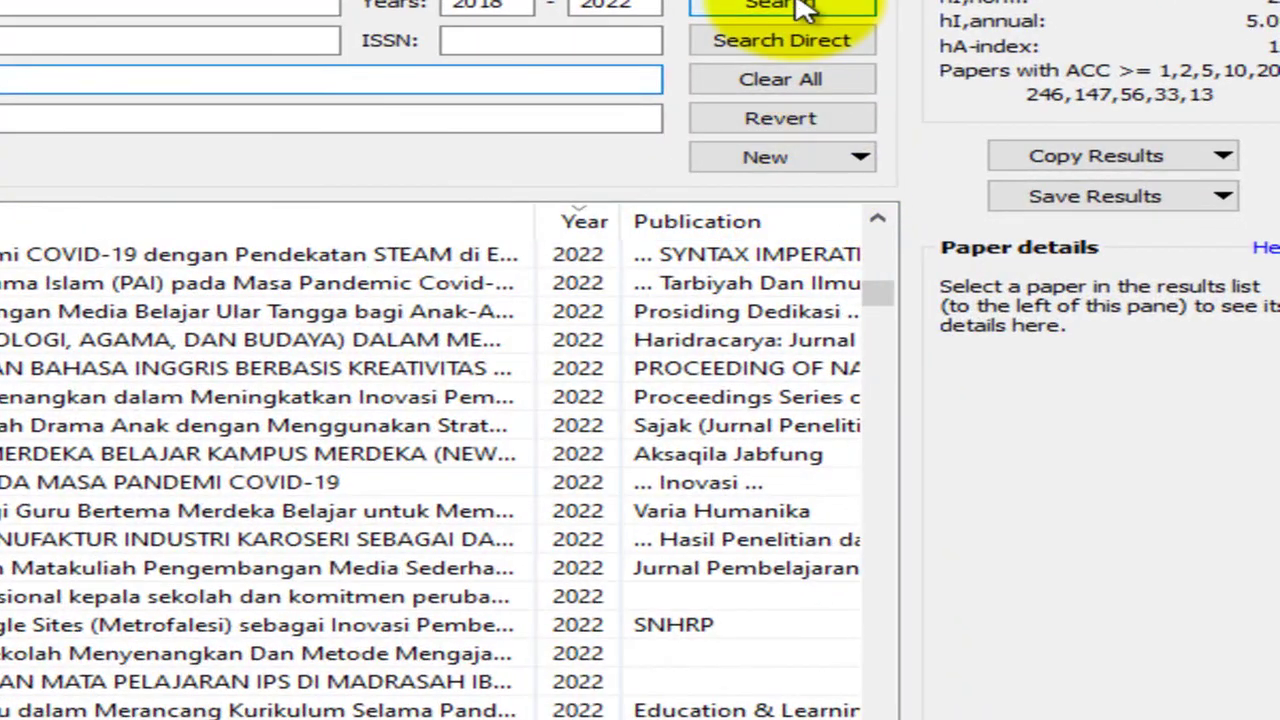
- Run the Google Scholar search for 2018–2022 with the changed title words
left_click(1048, 170)
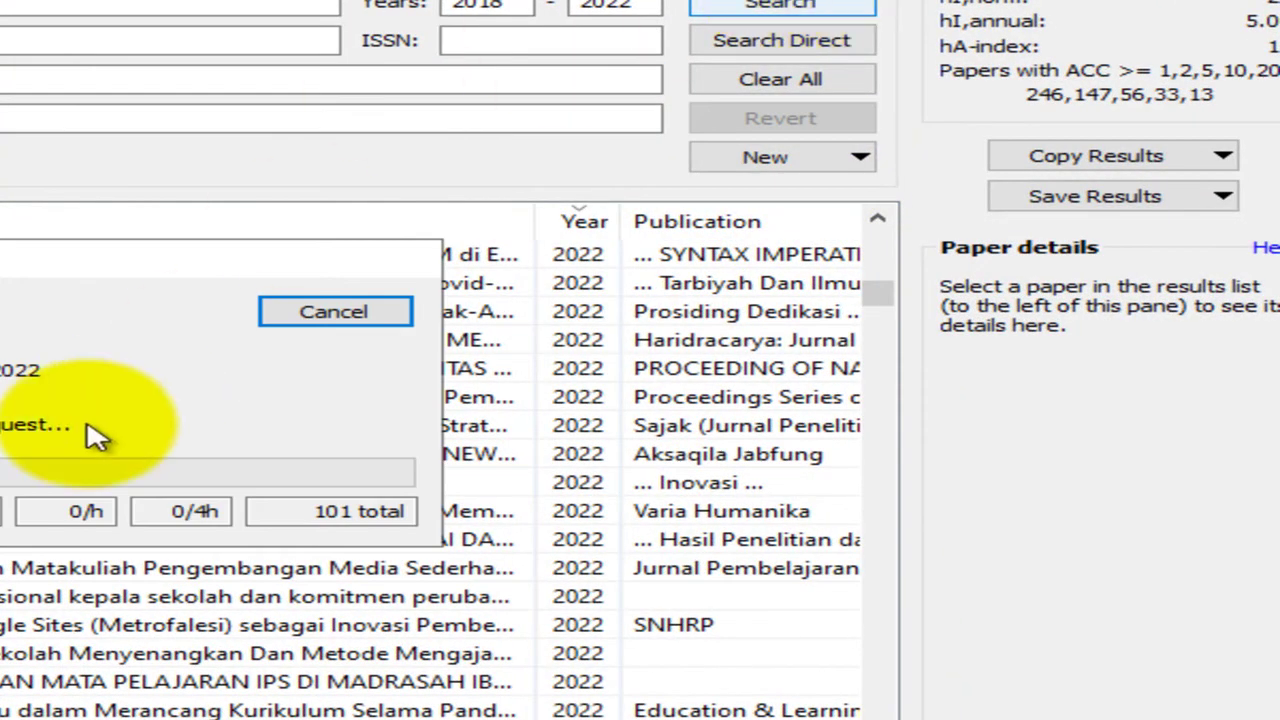